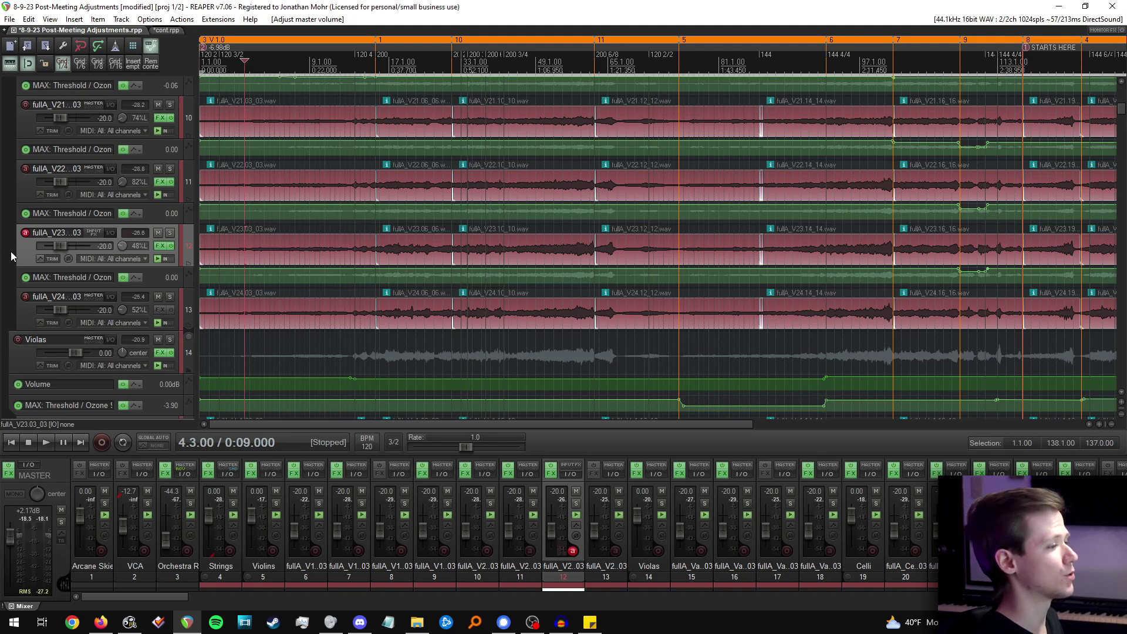
Look through the individual viola, cello and contrabass tracks and their envelopes inside the Strings folder.
scroll(11, 251, "down", 6)
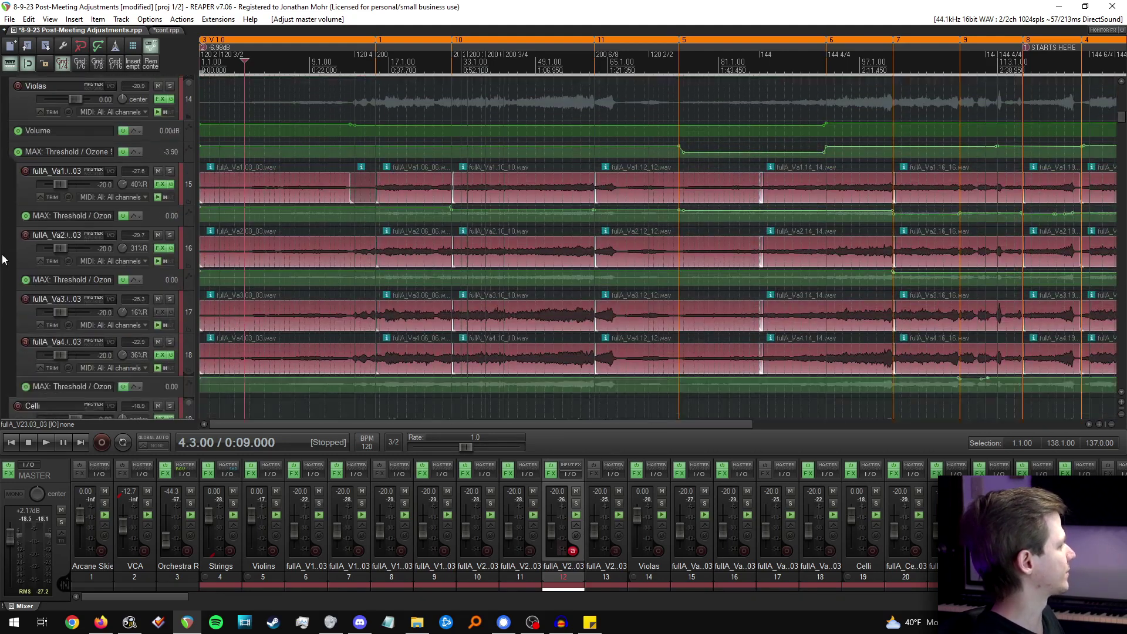
scroll(5, 253, "down", 1)
left_click(5, 225)
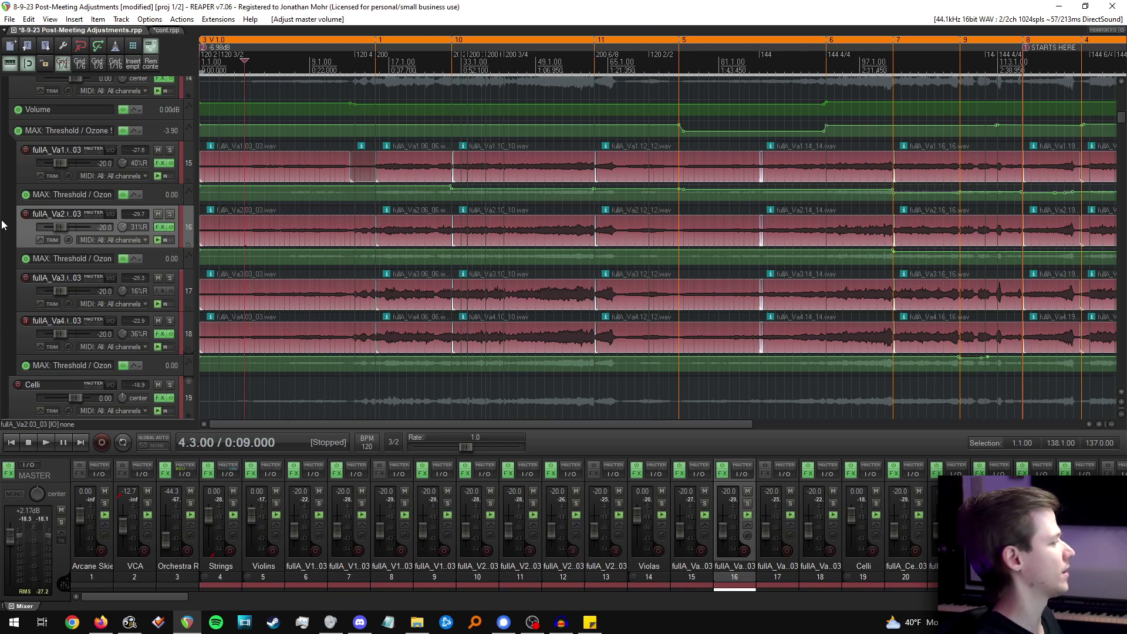
scroll(4, 223, "down", 14)
left_click(6, 191)
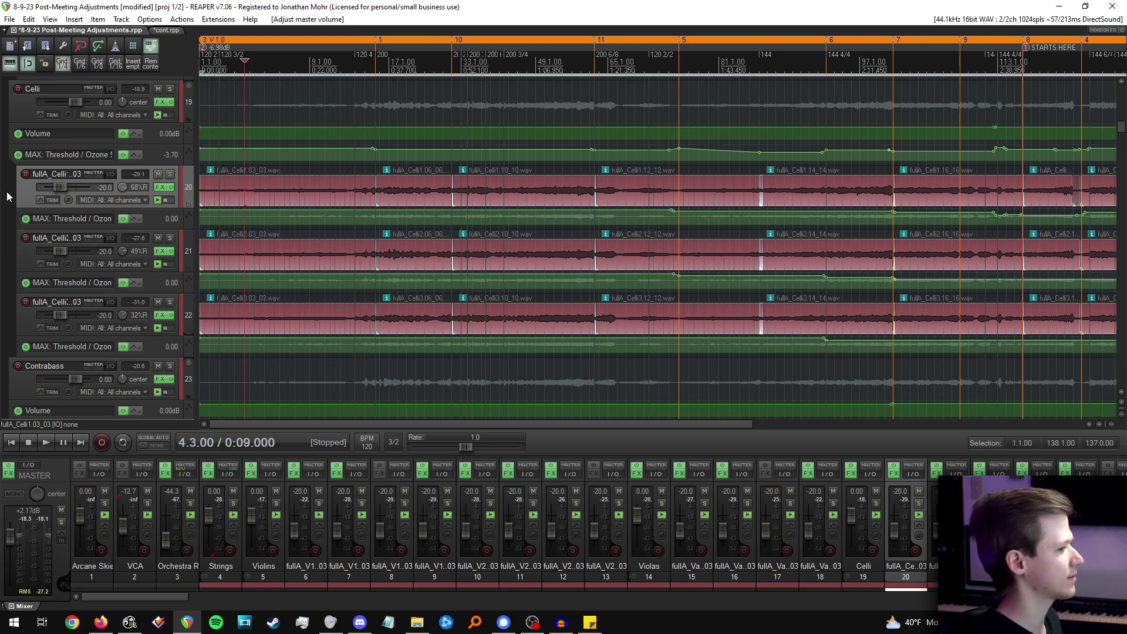
scroll(6, 192, "down", 13)
left_click(6, 192)
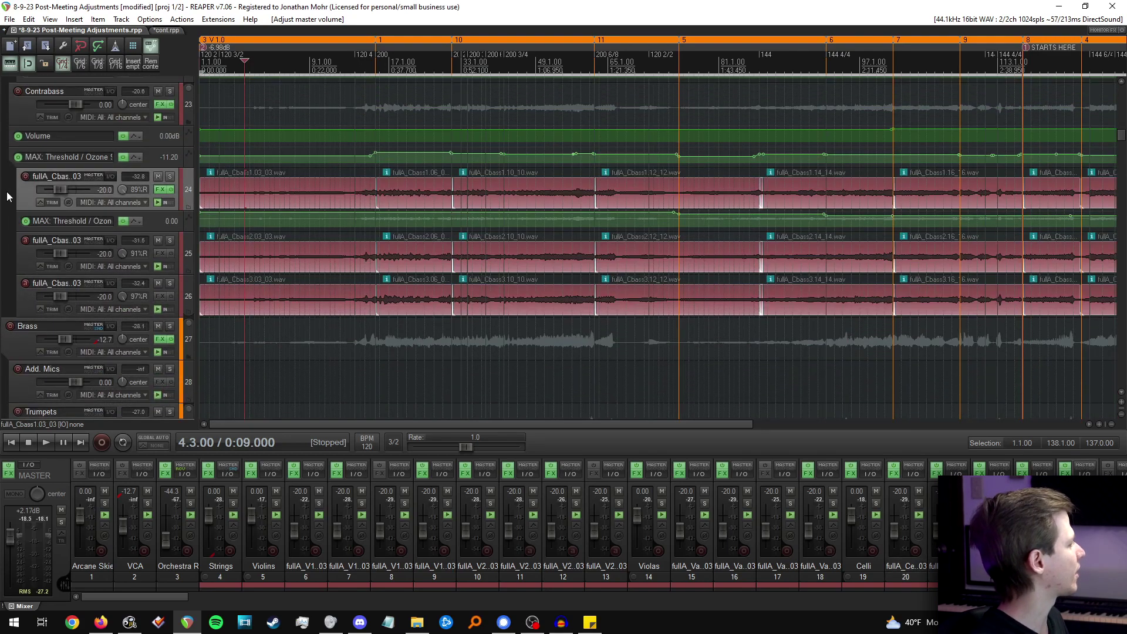
Solo the Strings folder track.
scroll(7, 195, "up", 15)
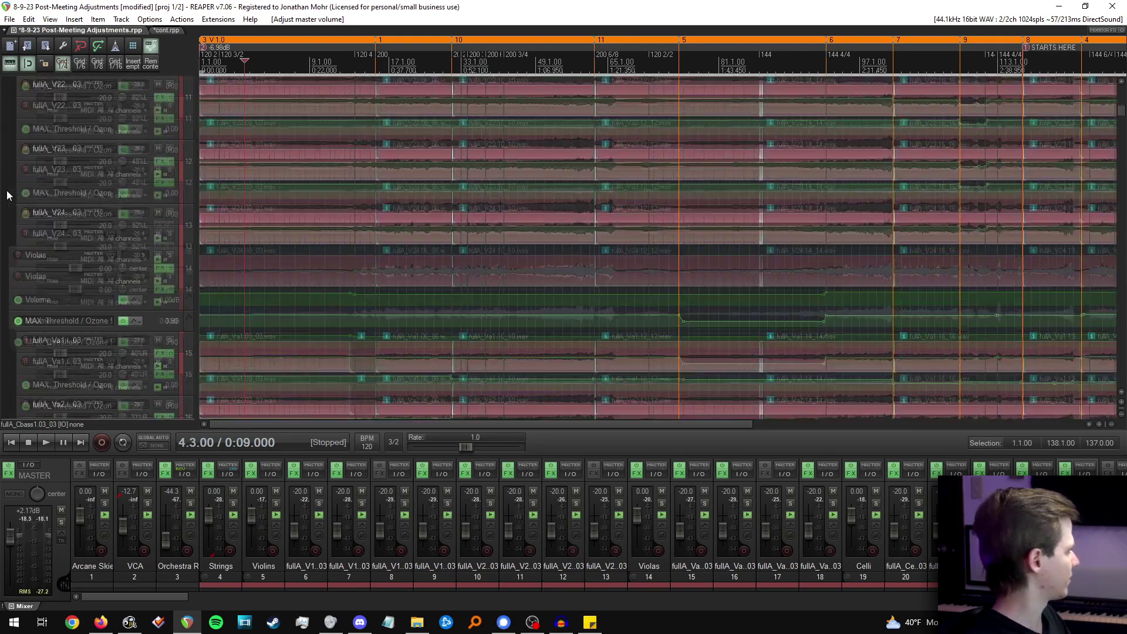
scroll(7, 195, "up", 6)
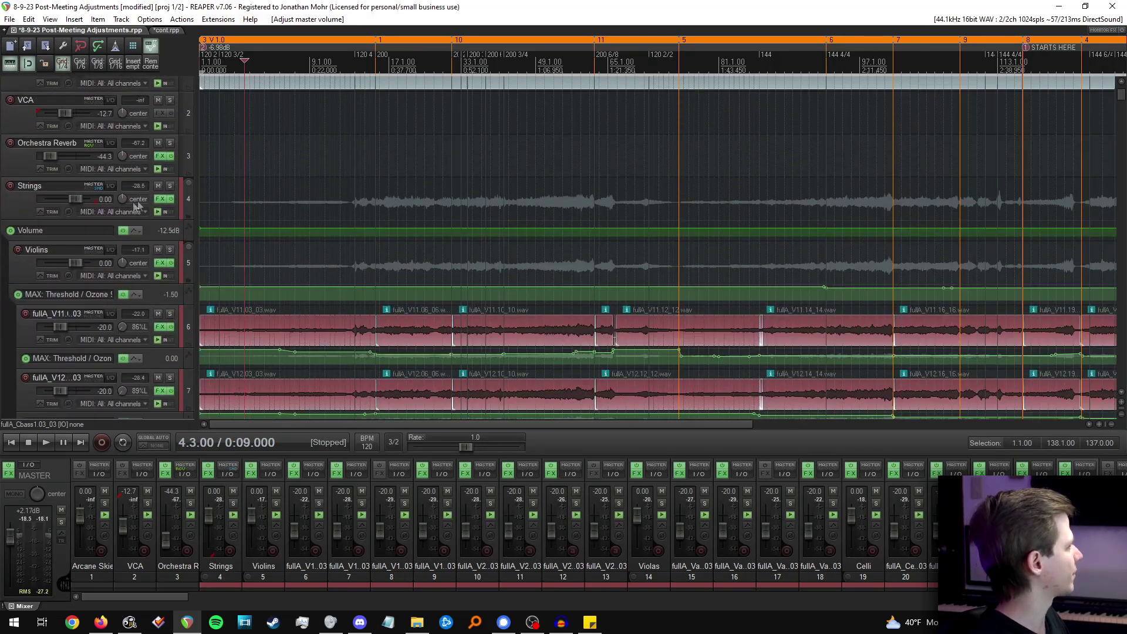
left_click(170, 188)
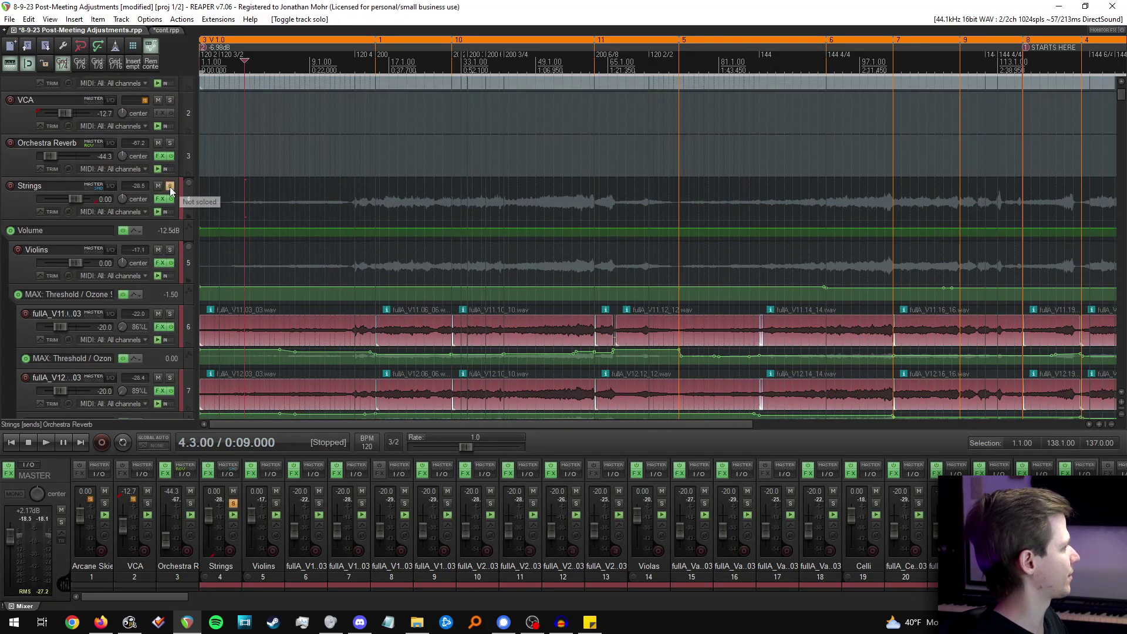
Solo the Brass folder track in addition to the strings.
scroll(2, 280, "down", 8)
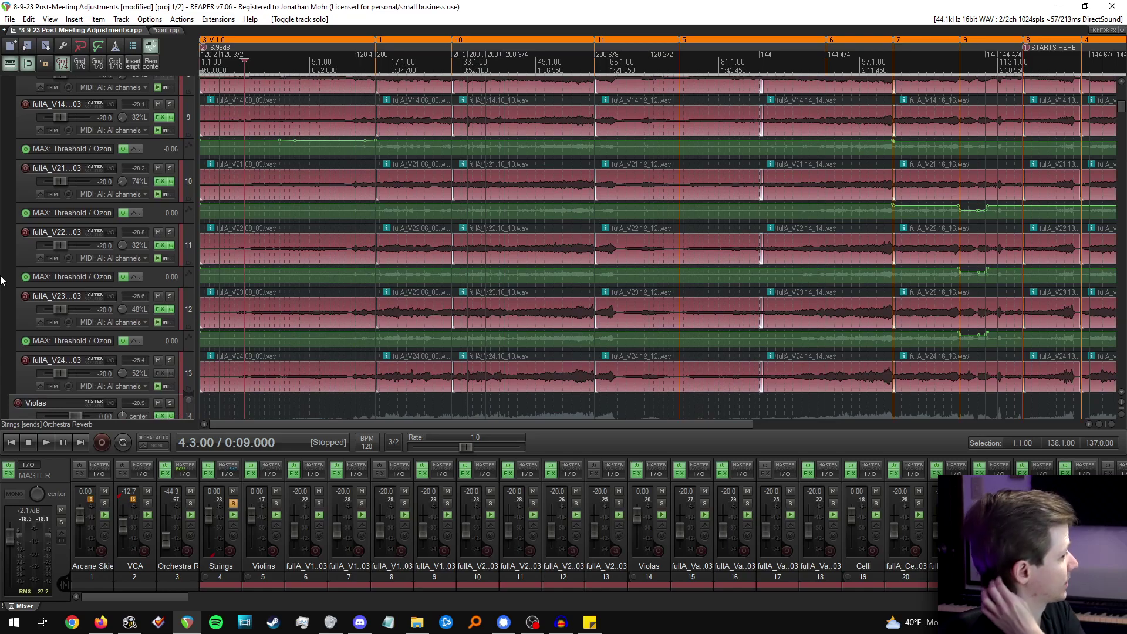
scroll(2, 280, "down", 12)
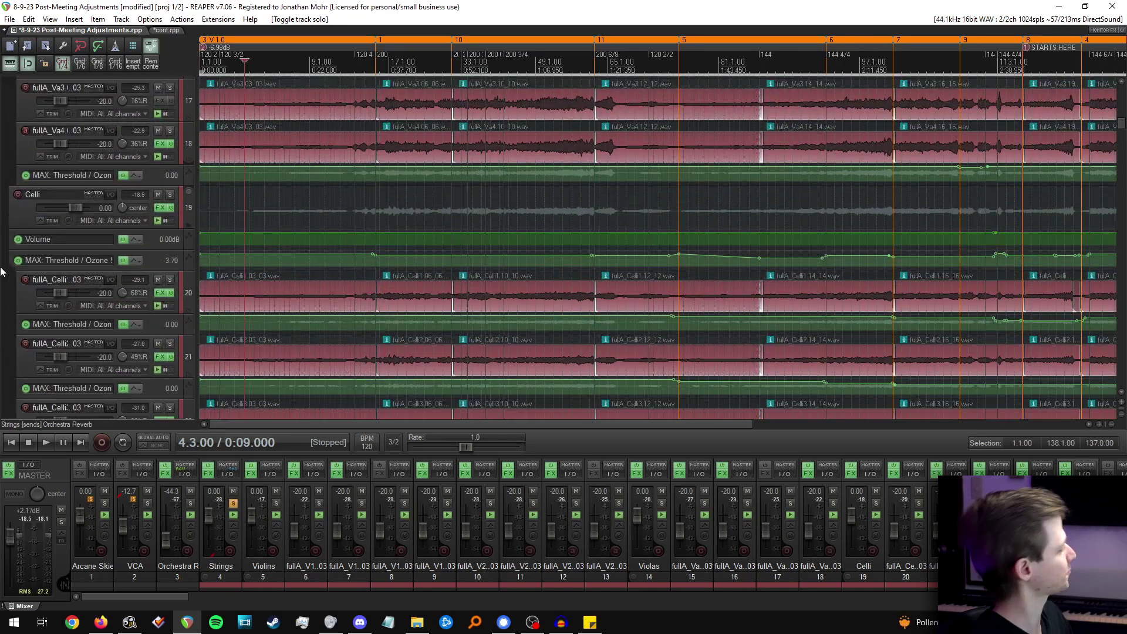
scroll(2, 271, "down", 8)
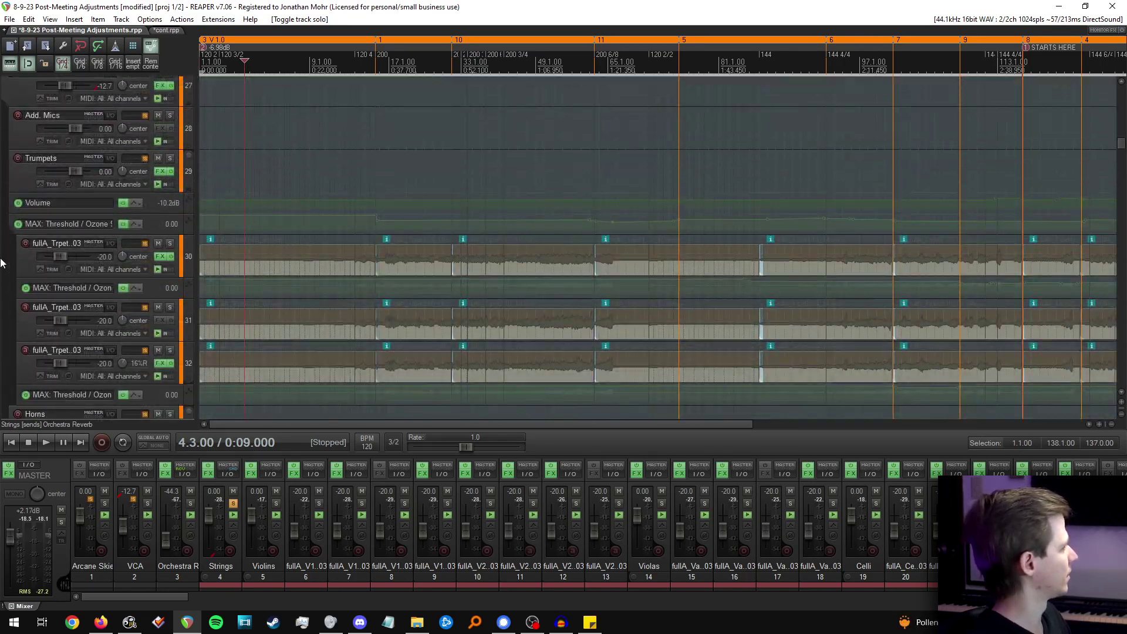
left_click(167, 170)
scroll(2, 280, "down", 4)
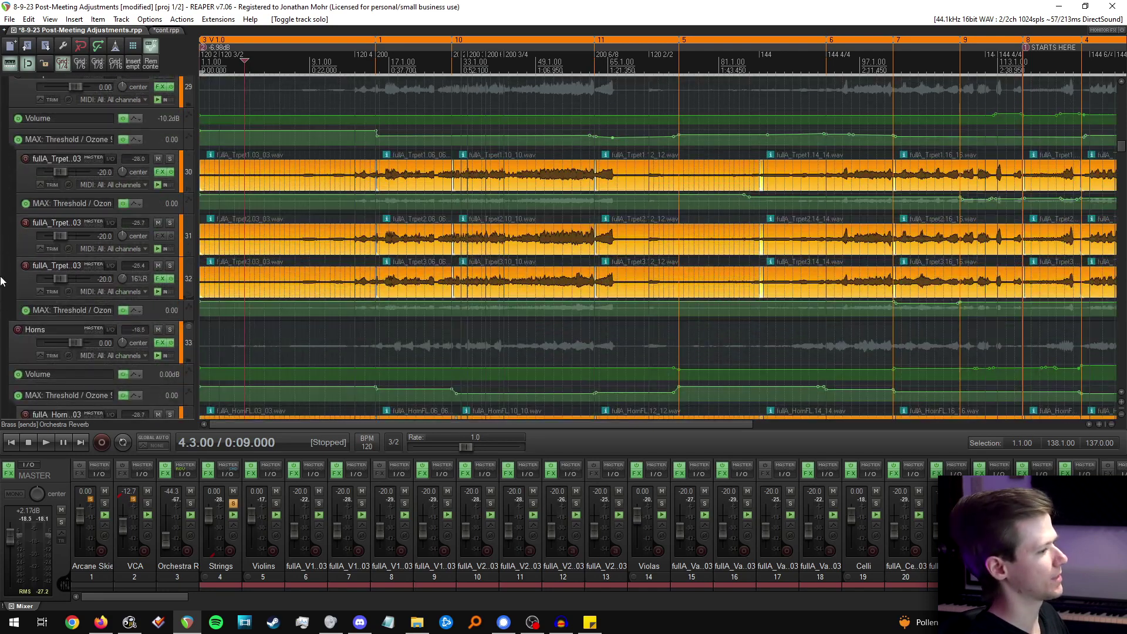
Look through the trumpet, horn, trombone and tuba tracks inside the Brass folder.
scroll(1, 280, "up", 3)
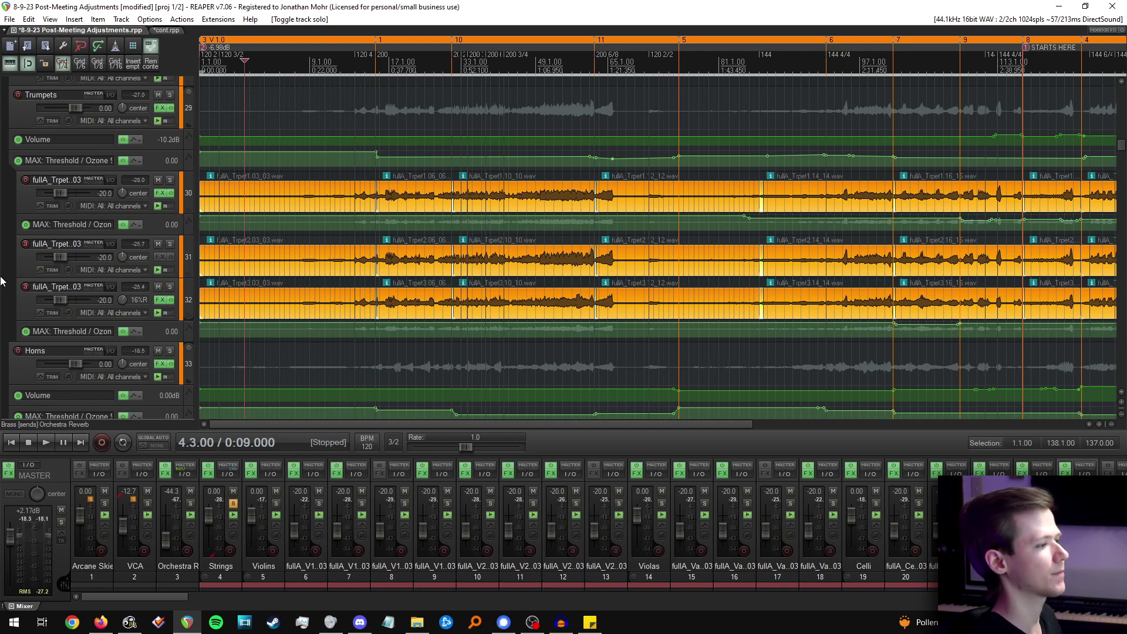
scroll(2, 280, "down", 15)
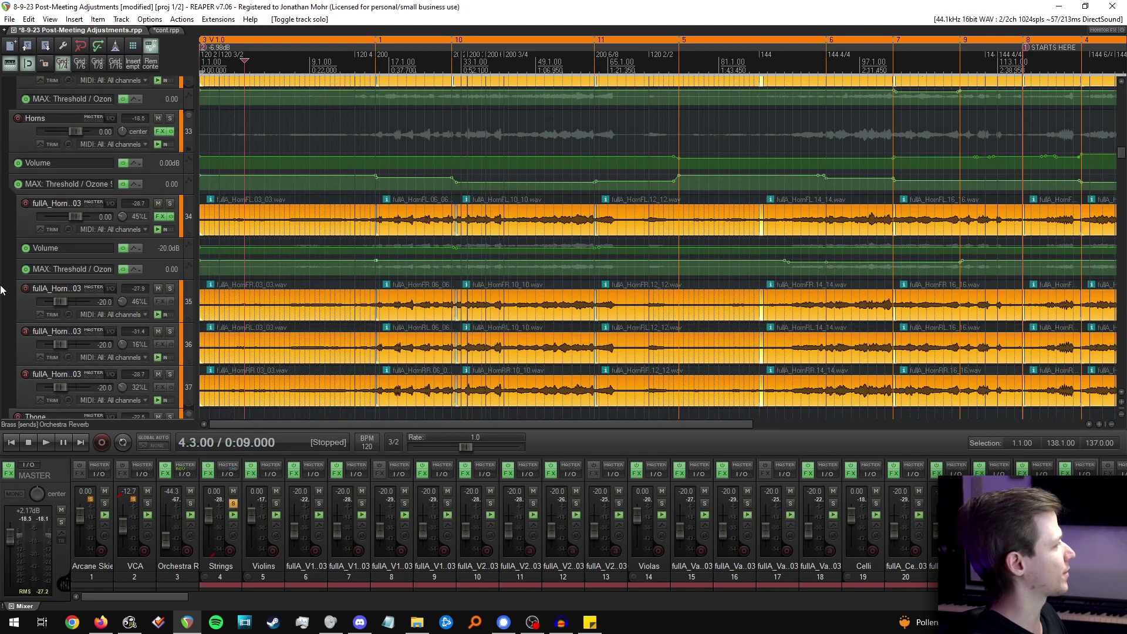
left_click(16, 229)
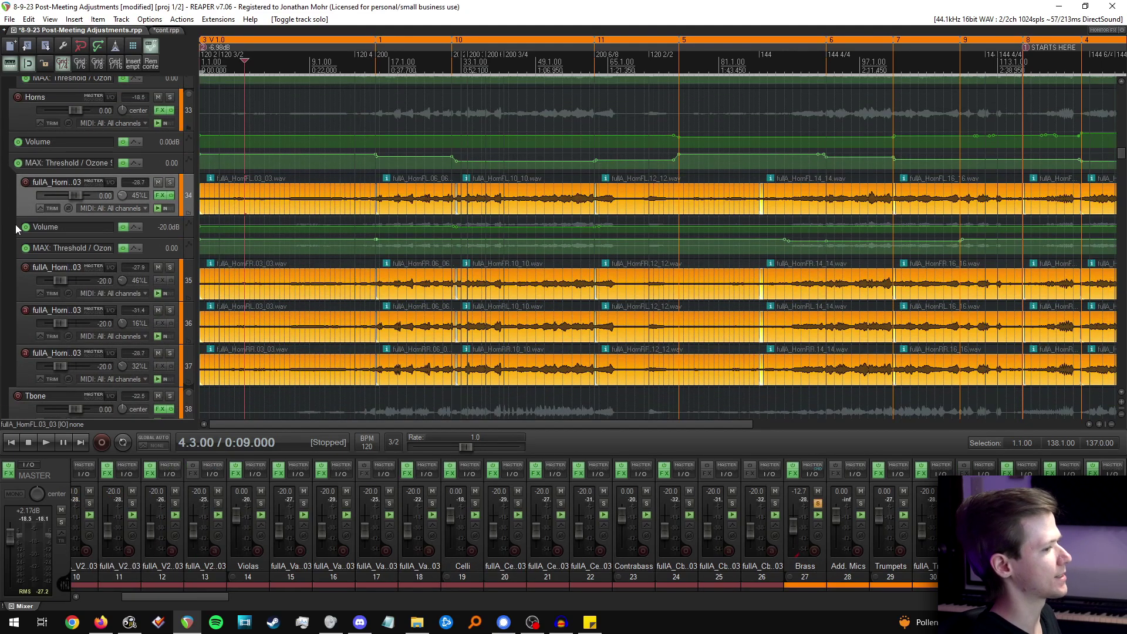
scroll(2, 233, "down", 3)
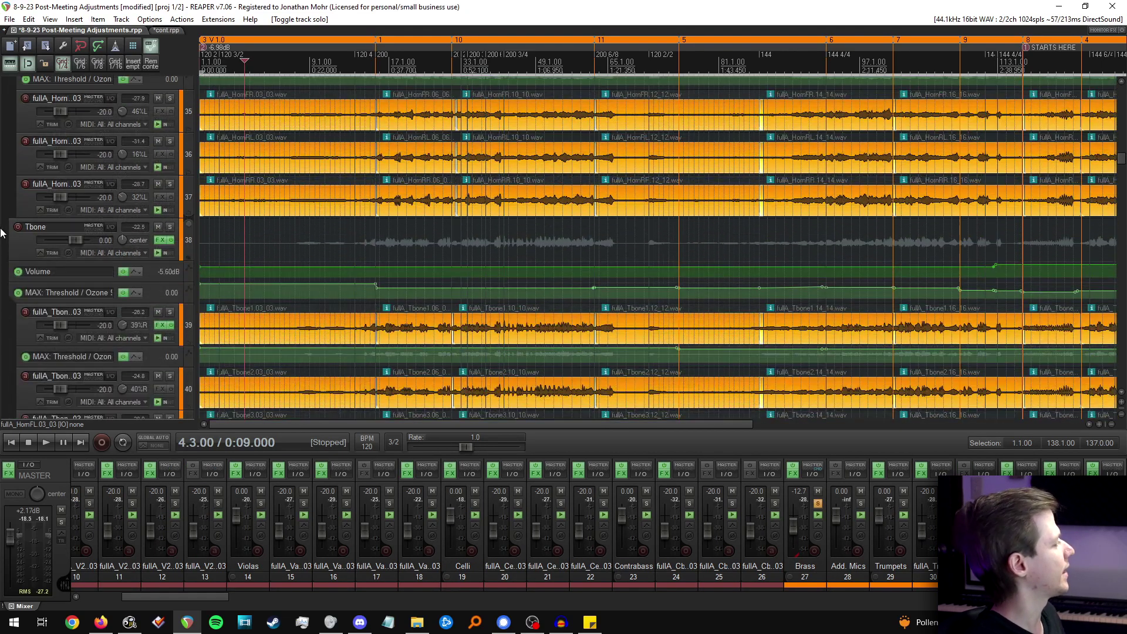
scroll(2, 233, "down", 2)
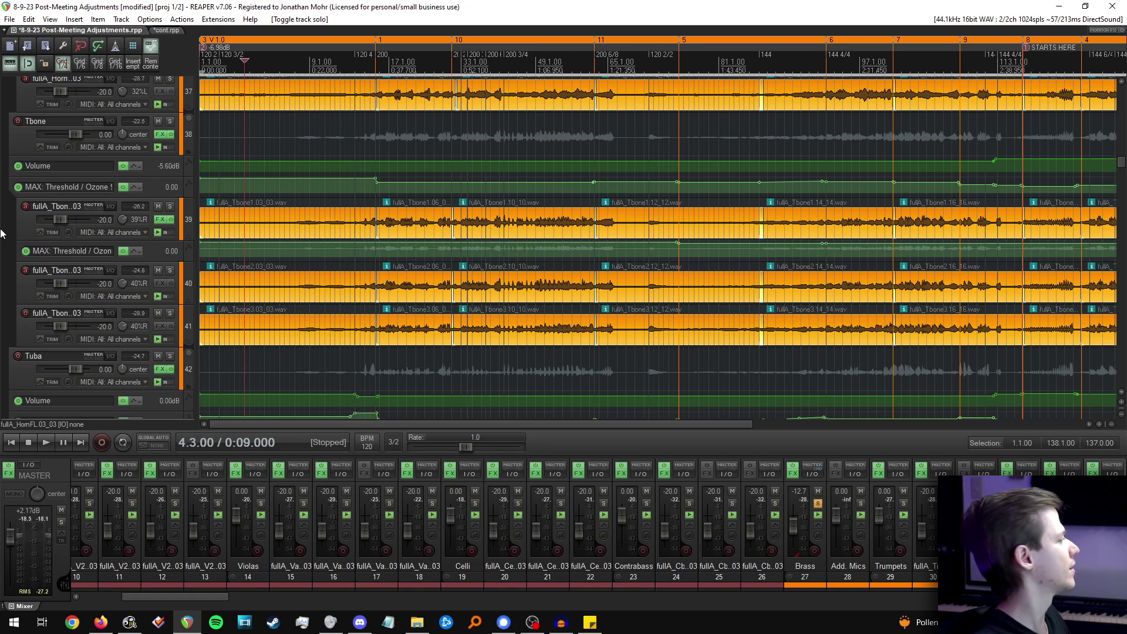
scroll(2, 233, "down", 4)
left_click(6, 288)
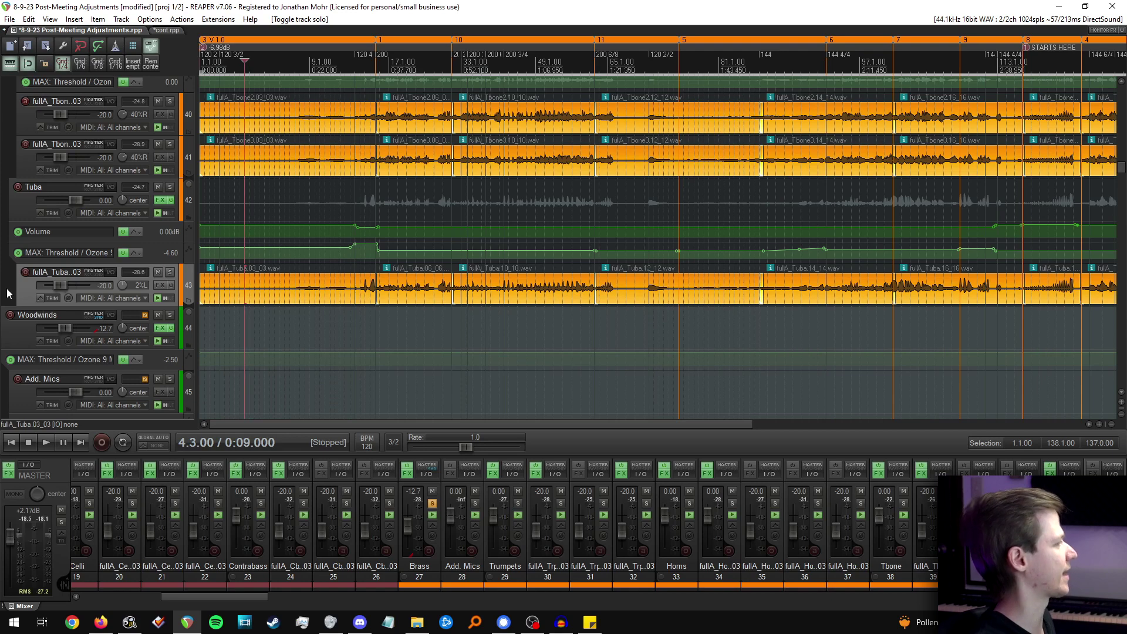
Solo the Woodwinds folder track alongside the strings and brass.
left_click(5, 312)
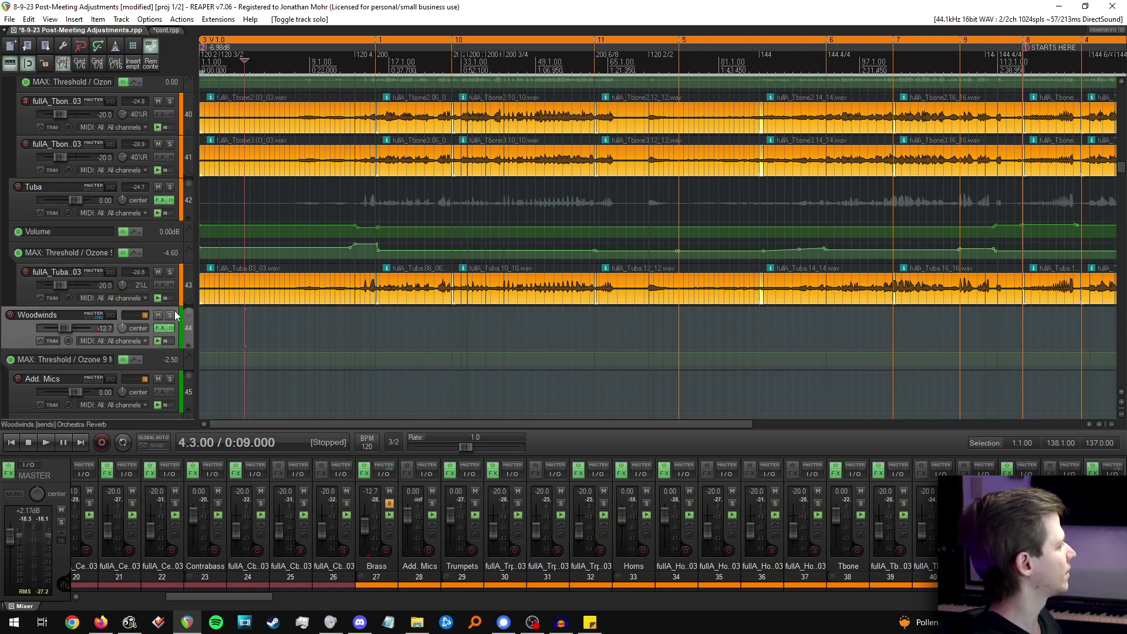
scroll(172, 320, "down", 5)
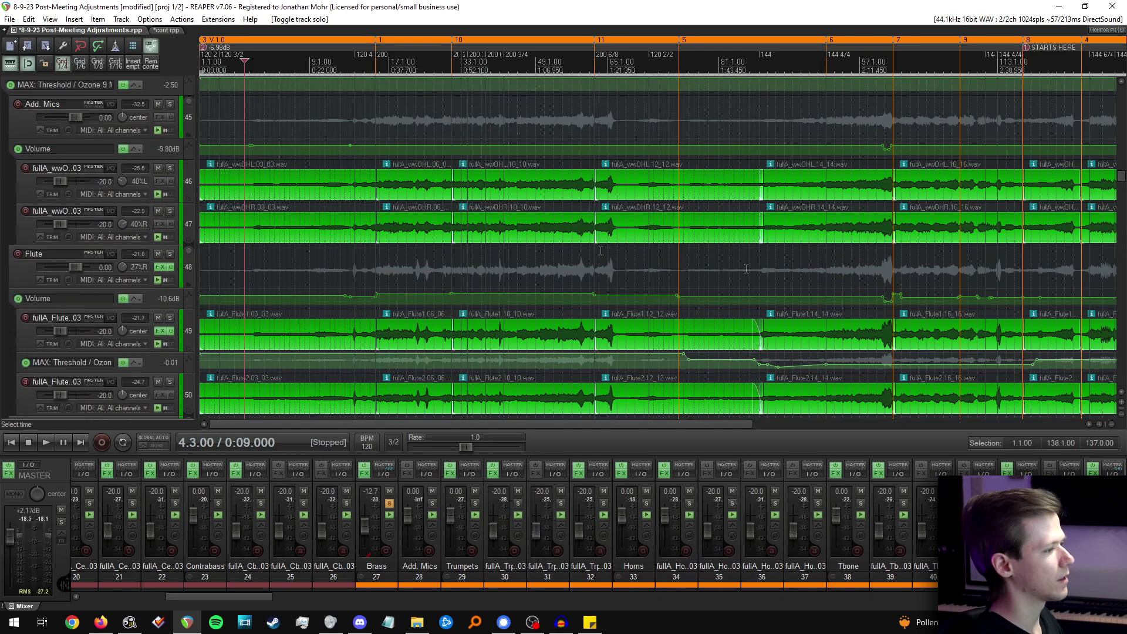
Look through the flute, oboe, clarinet and bassoon tracks and their envelopes inside the Woodwinds folder.
left_click(3, 261)
scroll(2, 251, "down", 2)
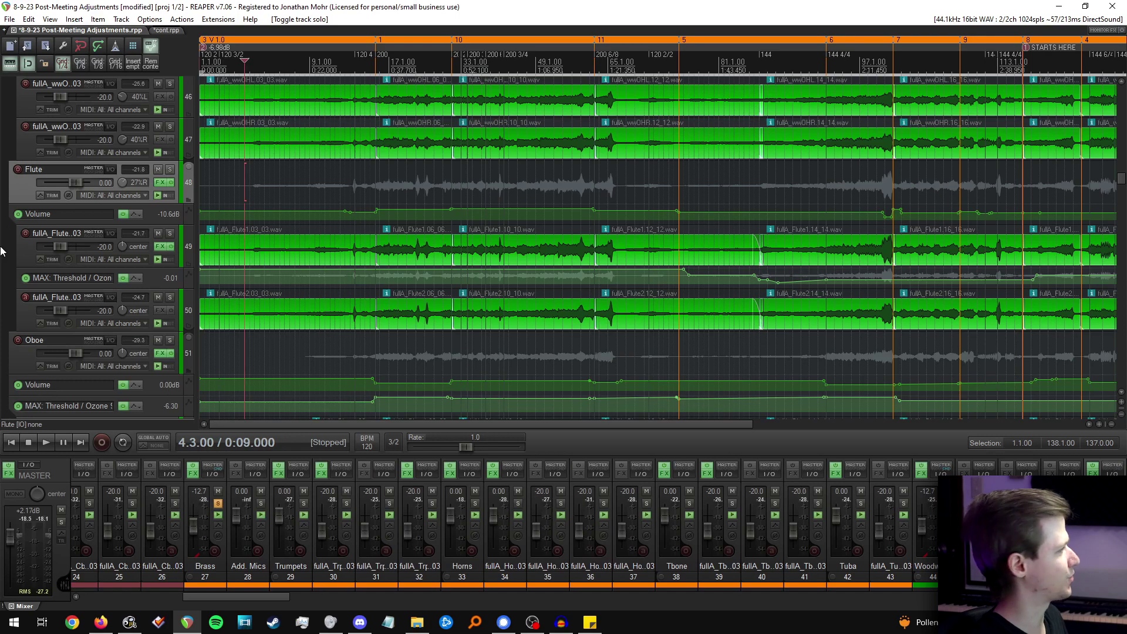
scroll(2, 251, "down", 10)
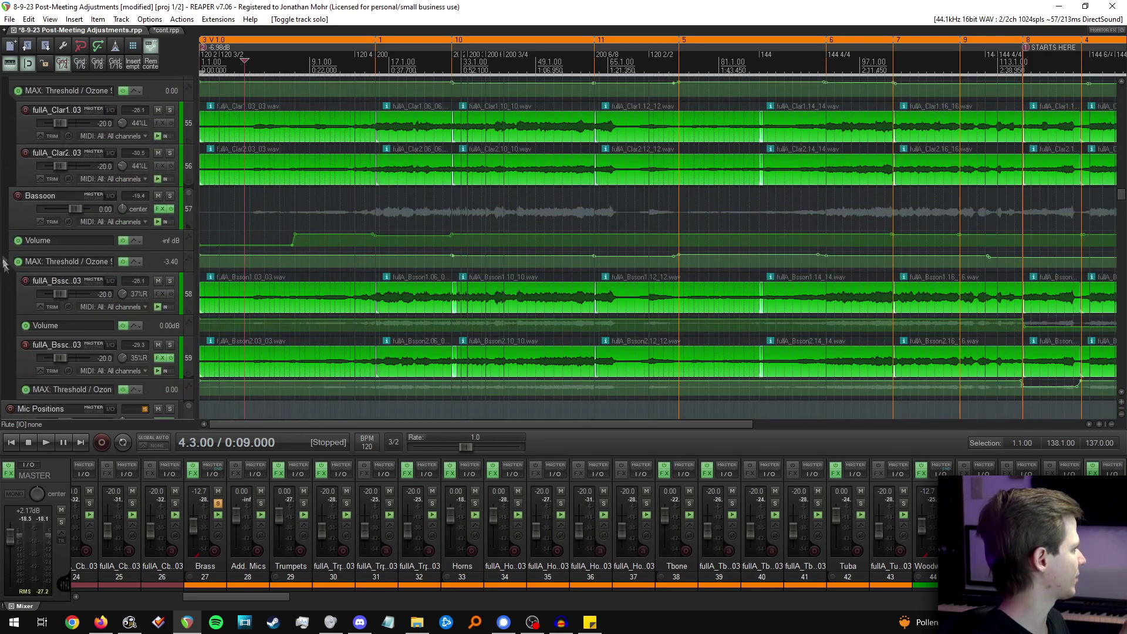
left_click(8, 322)
left_click(9, 304)
scroll(2, 299, "up", 5)
scroll(2, 299, "up", 4)
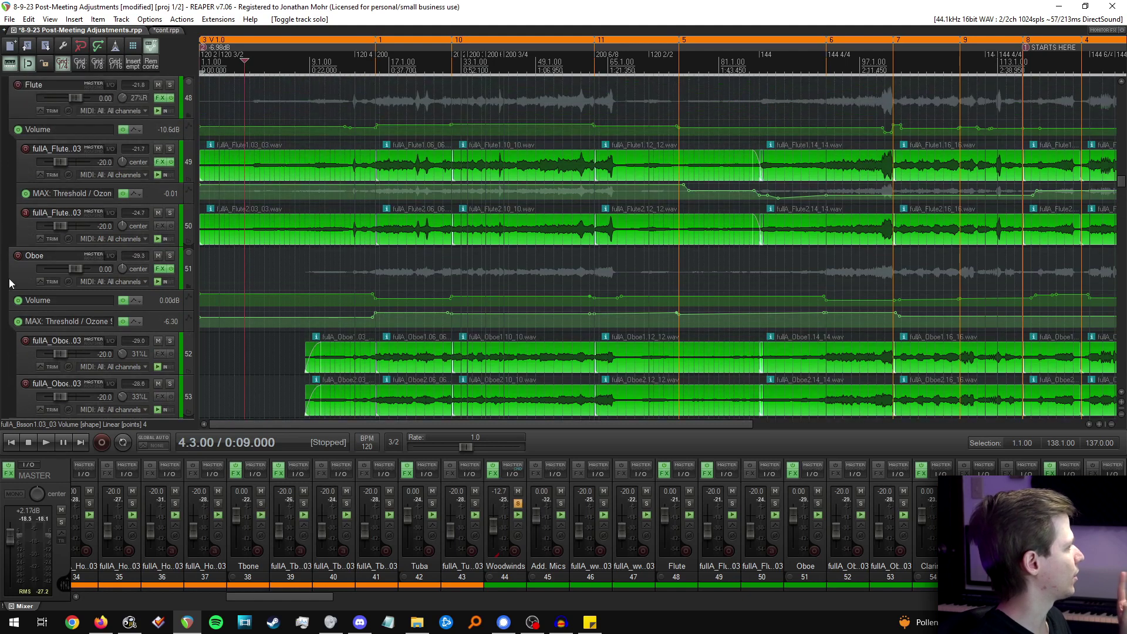
left_click(8, 280)
scroll(9, 279, "down", 3)
scroll(9, 283, "down", 1)
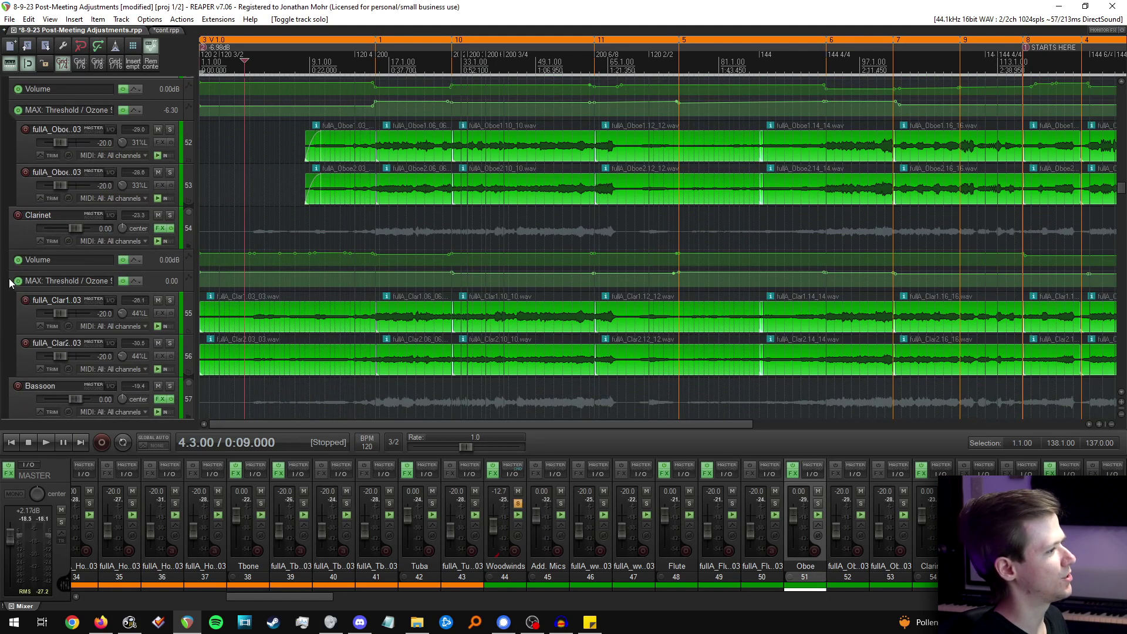
Solo the Mic Positions folder track that holds the Tree and Surround tracks.
scroll(9, 282, "down", 7)
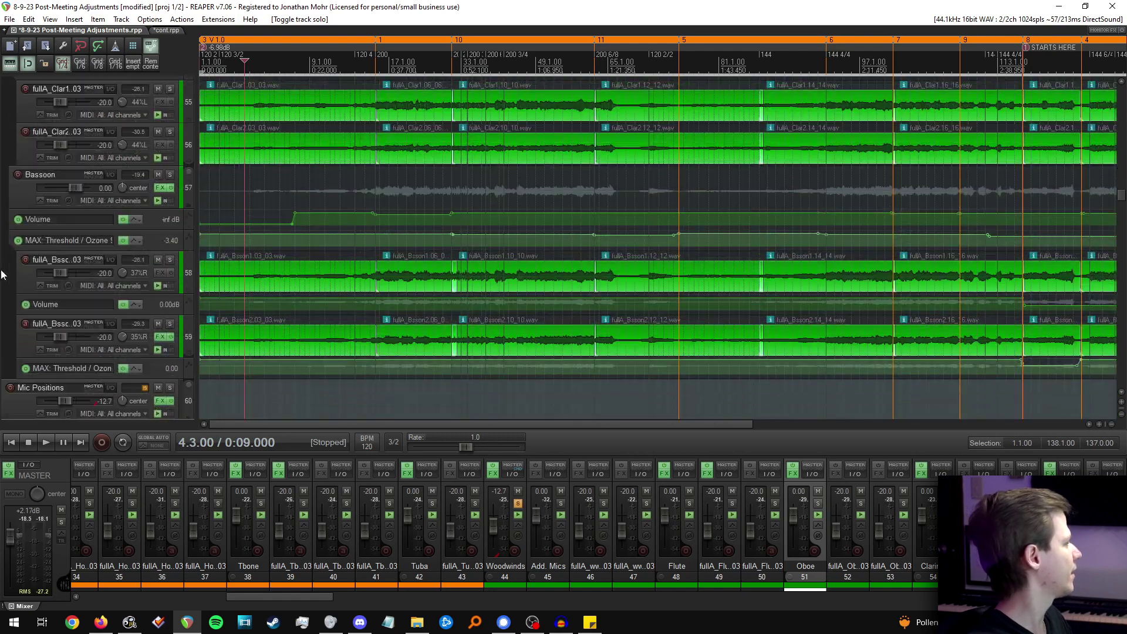
left_click(169, 156)
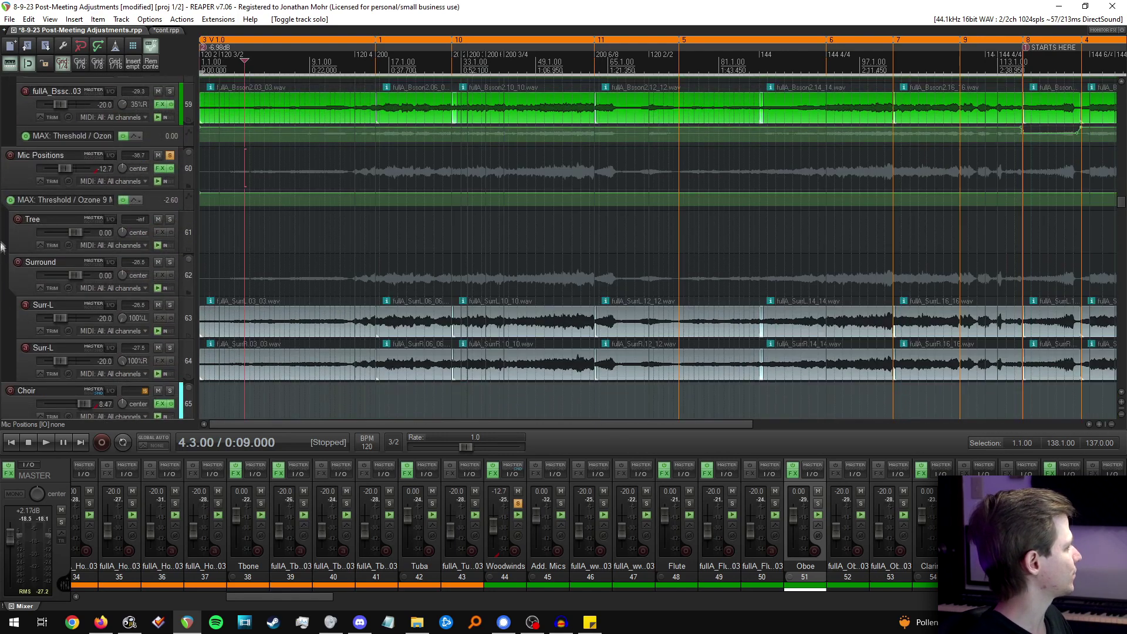
scroll(2, 246, "down", 1)
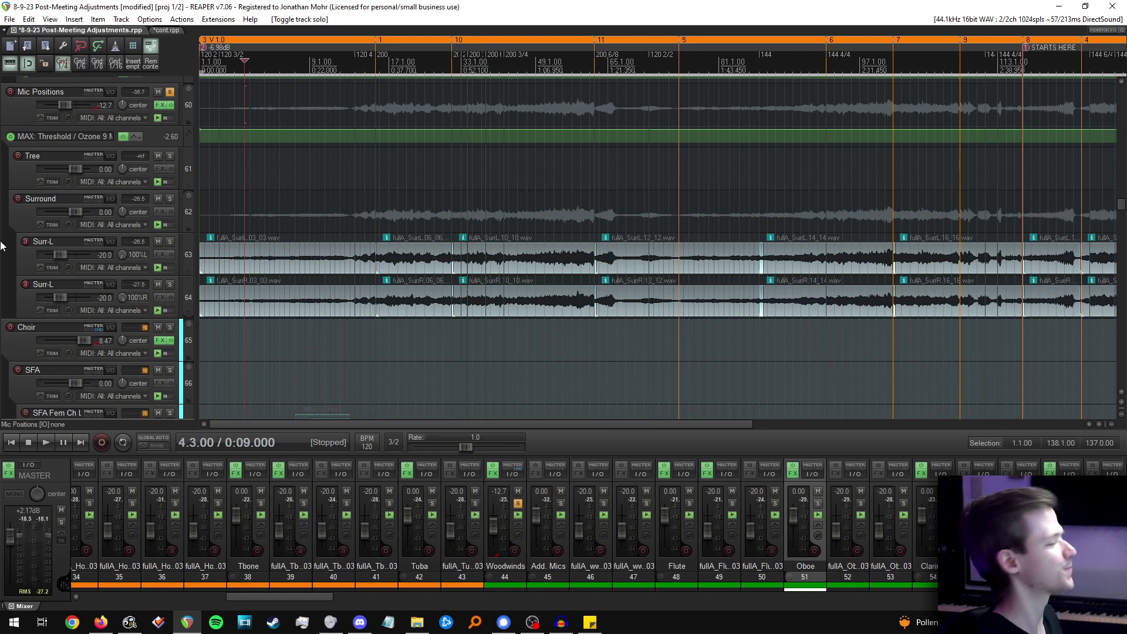
Select the Strings track, play the soloed orchestra sections from 17.1.00, and stop playback.
scroll(1, 245, "up", 3)
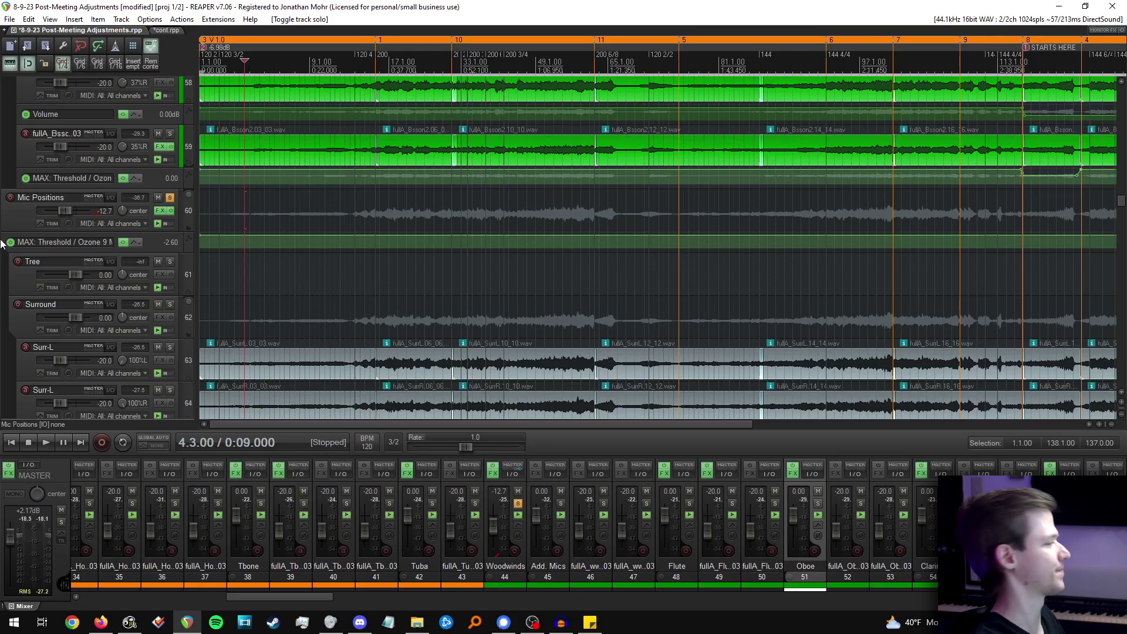
scroll(2, 264, "up", 10)
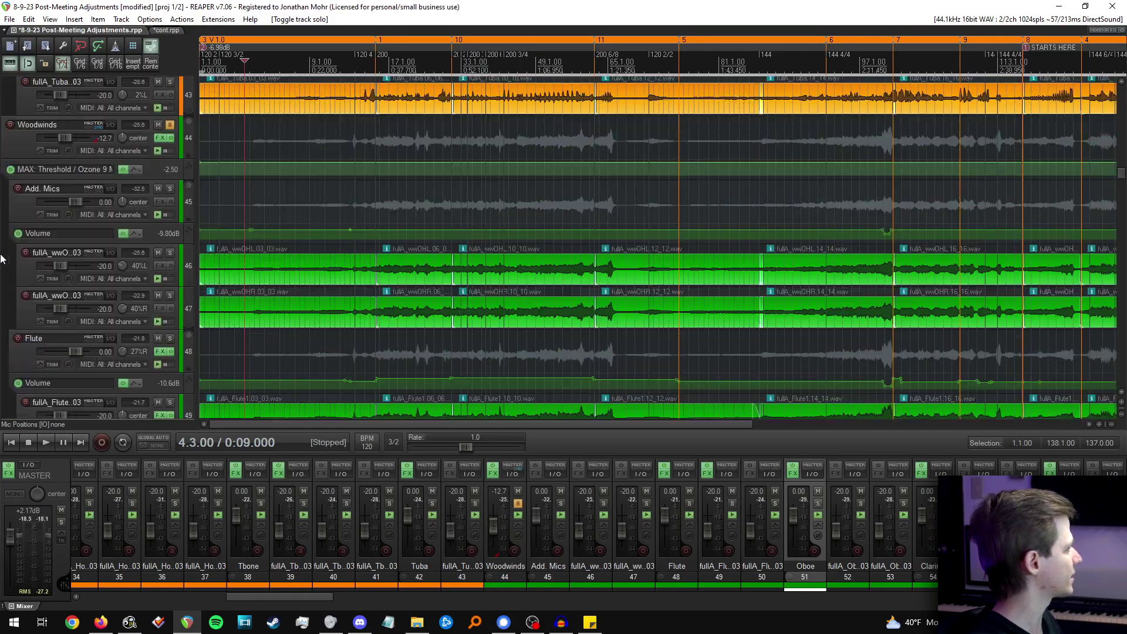
scroll(1, 261, "up", 20)
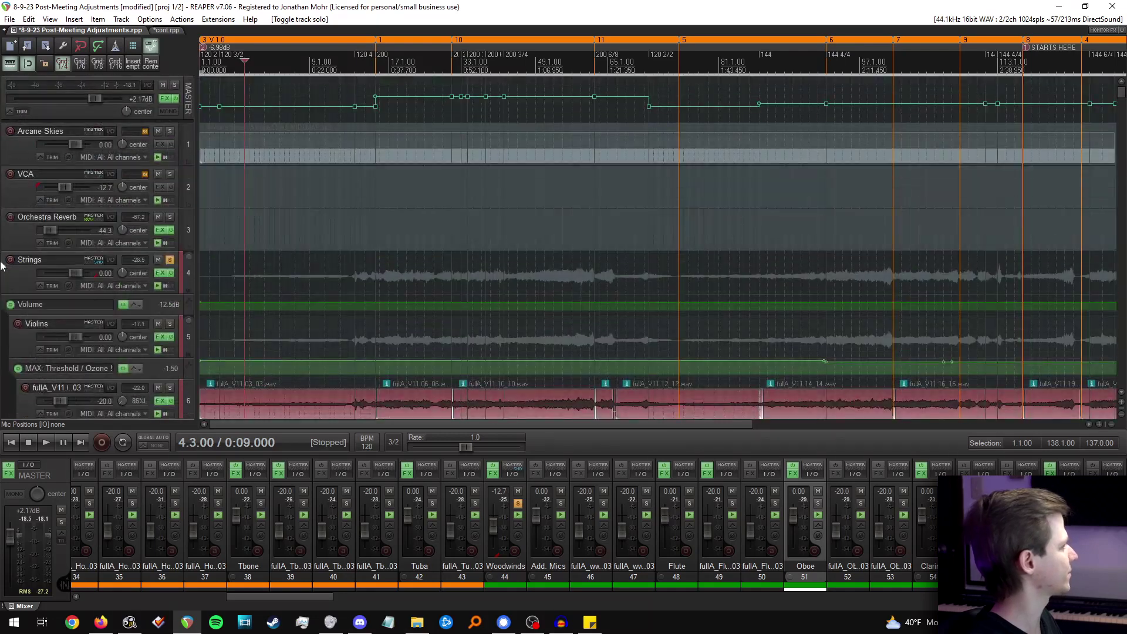
left_click(1, 266)
left_click(394, 267)
left_click(388, 267)
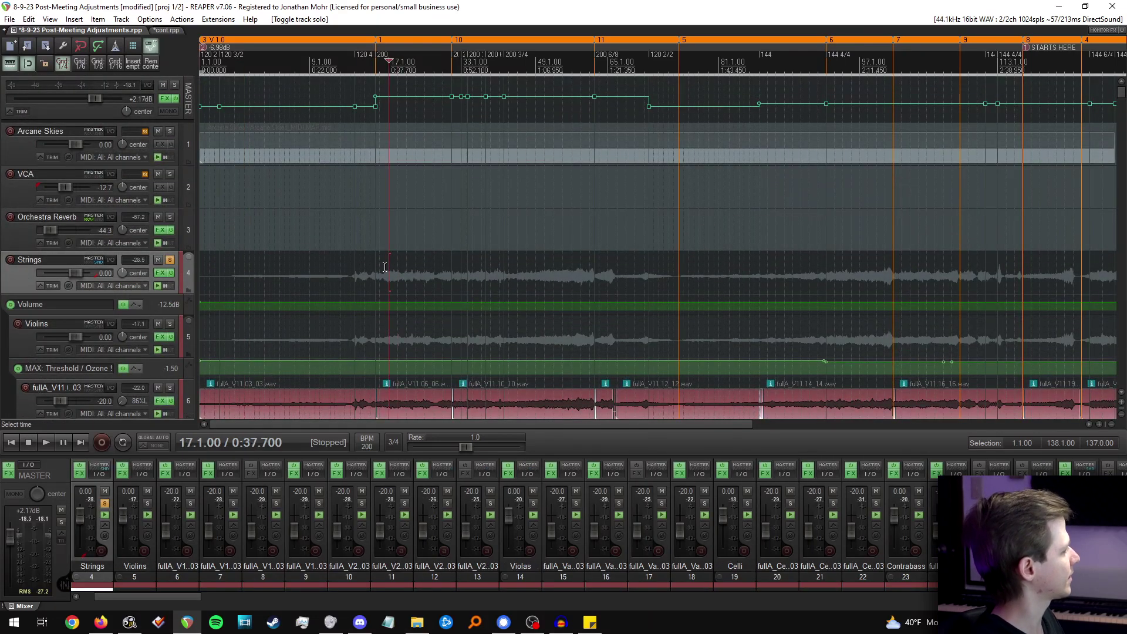
key("space")
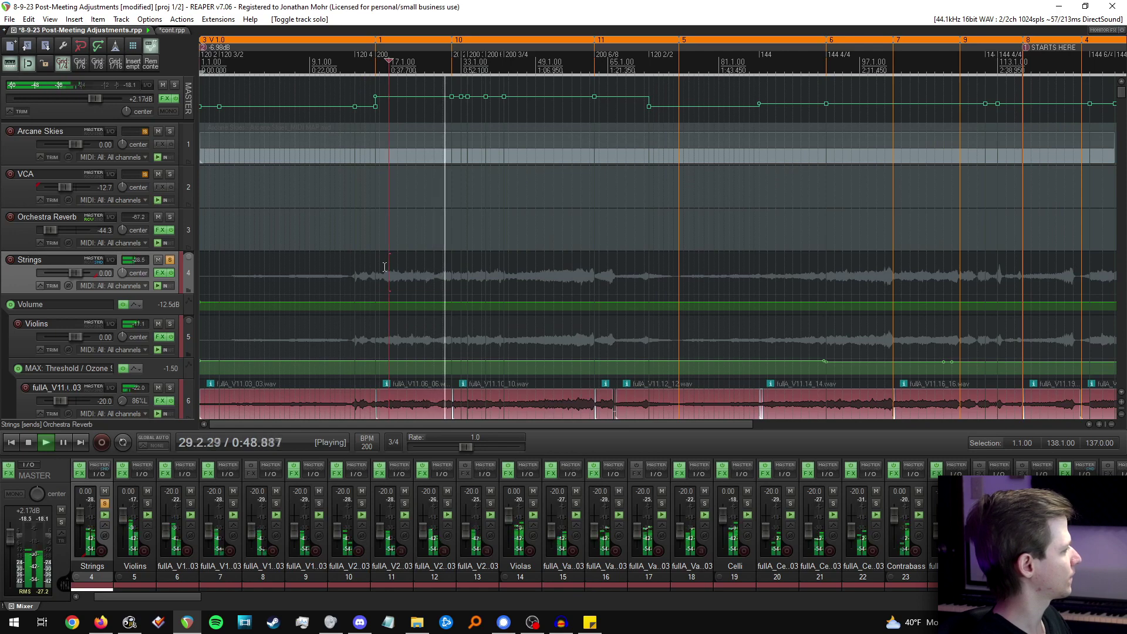
key("space")
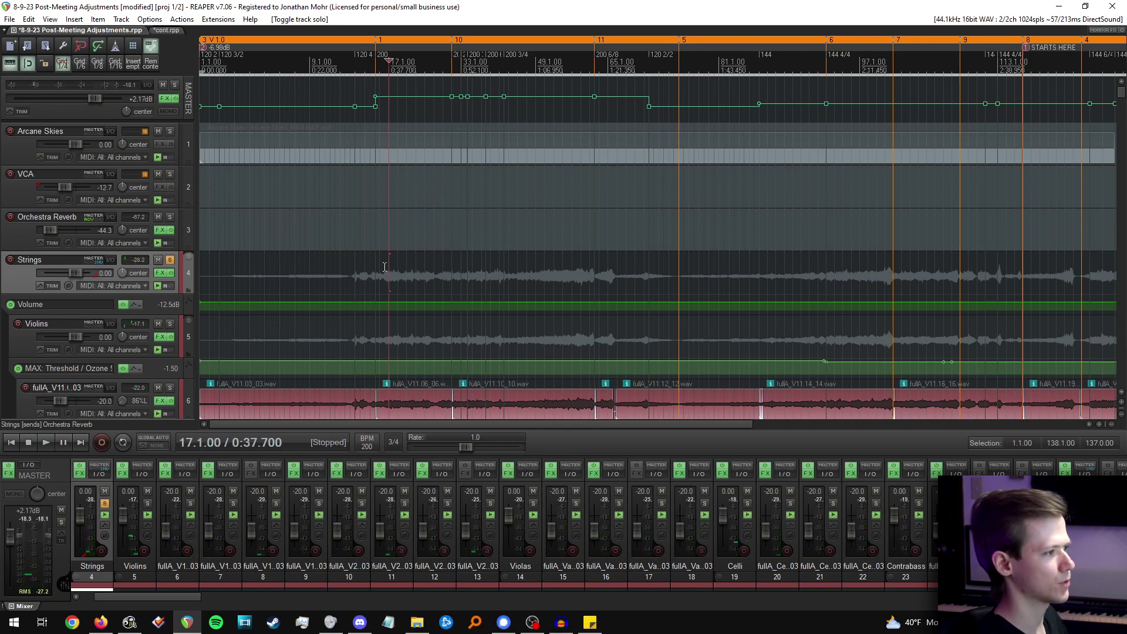
Solo the first recorded horn track (track 34) inside the brass section's Horns folder.
scroll(1, 220, "down", 2)
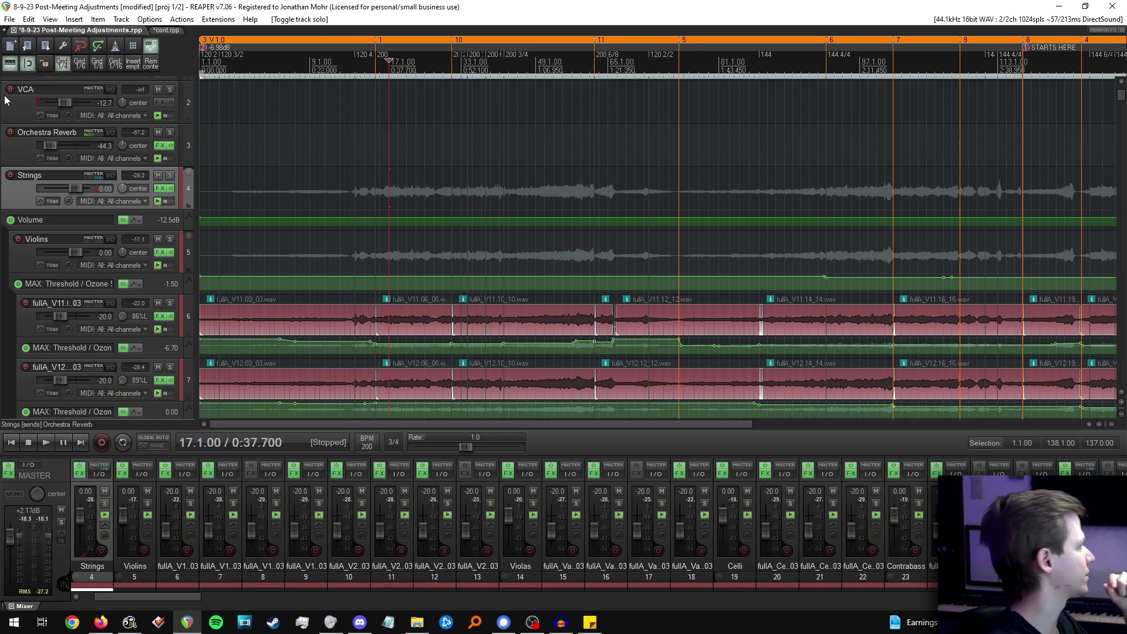
scroll(1, 169, "down", 15)
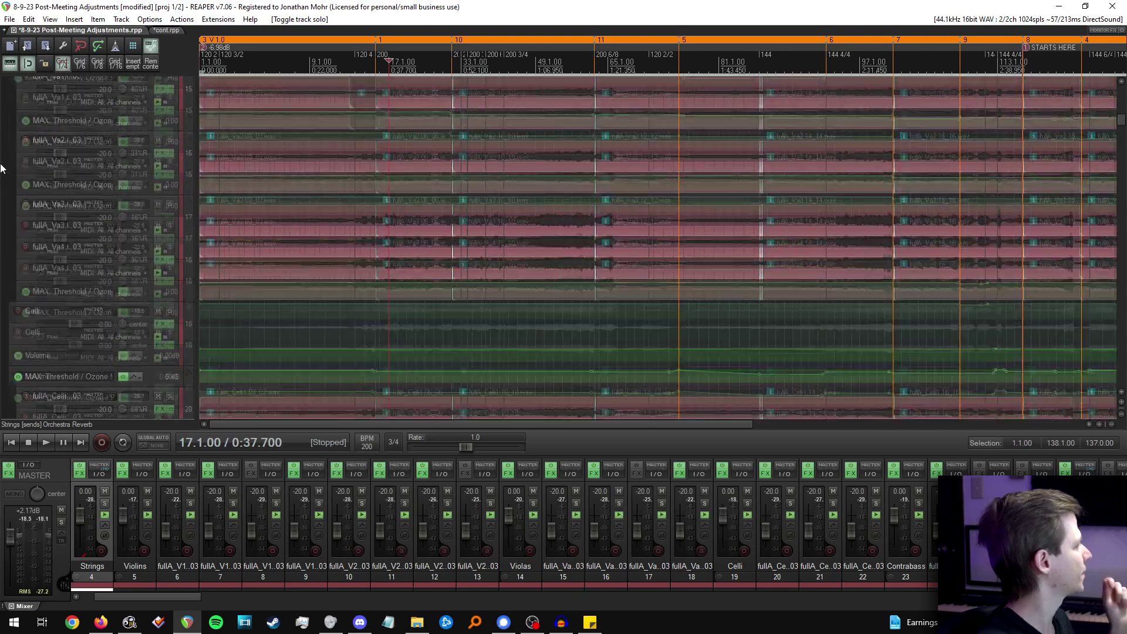
scroll(2, 169, "down", 10)
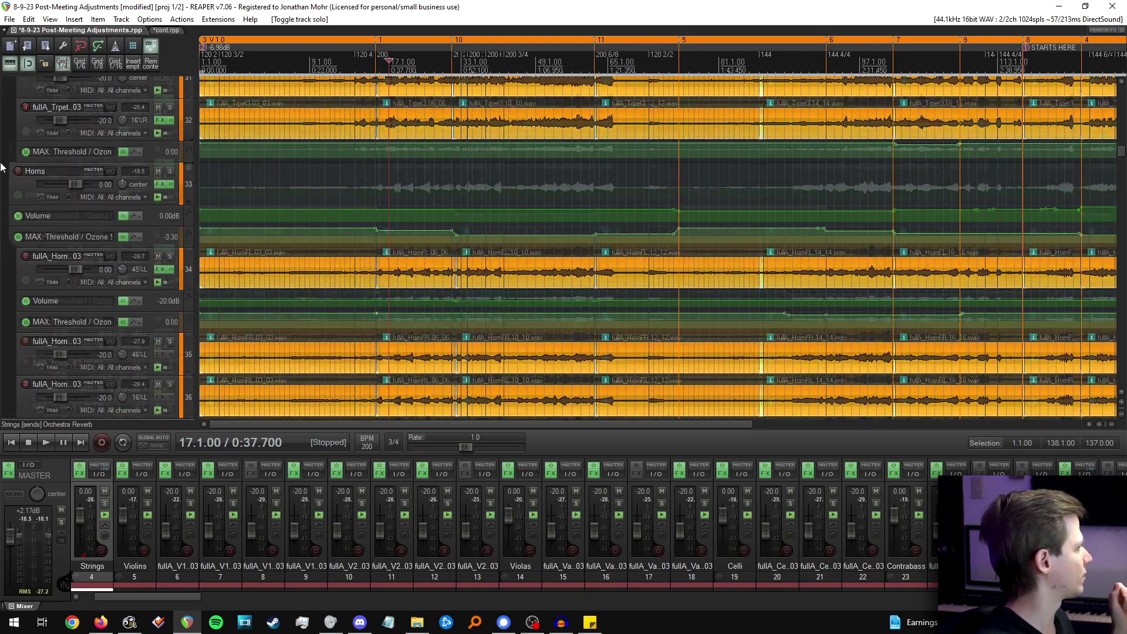
scroll(2, 188, "up", 2)
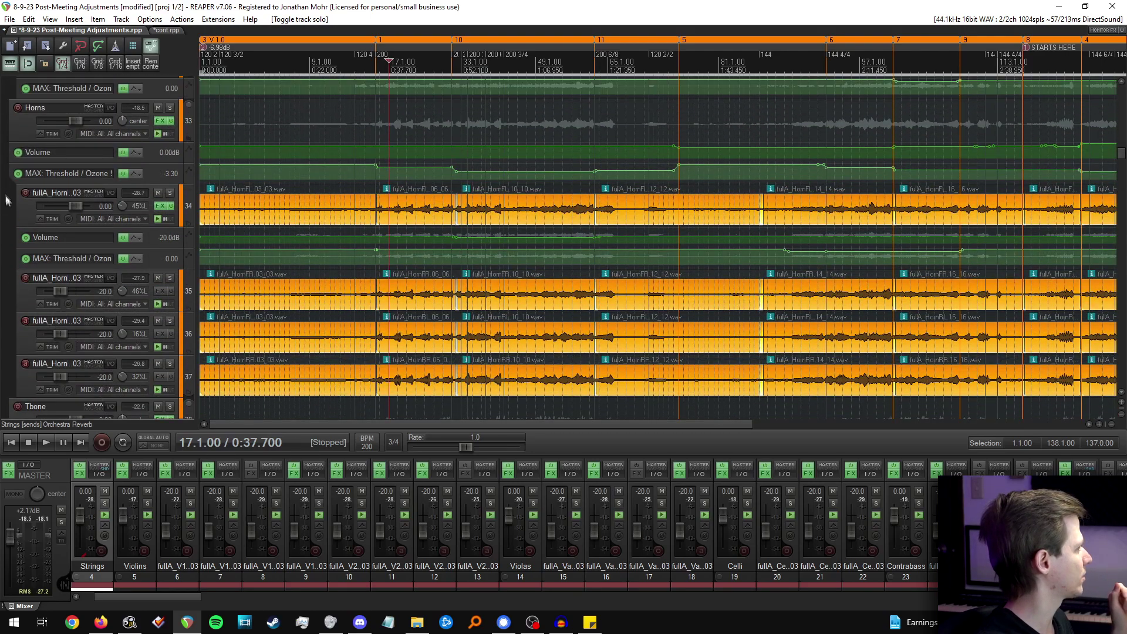
left_click(118, 207)
left_click(170, 192)
scroll(477, 162, "down", 3)
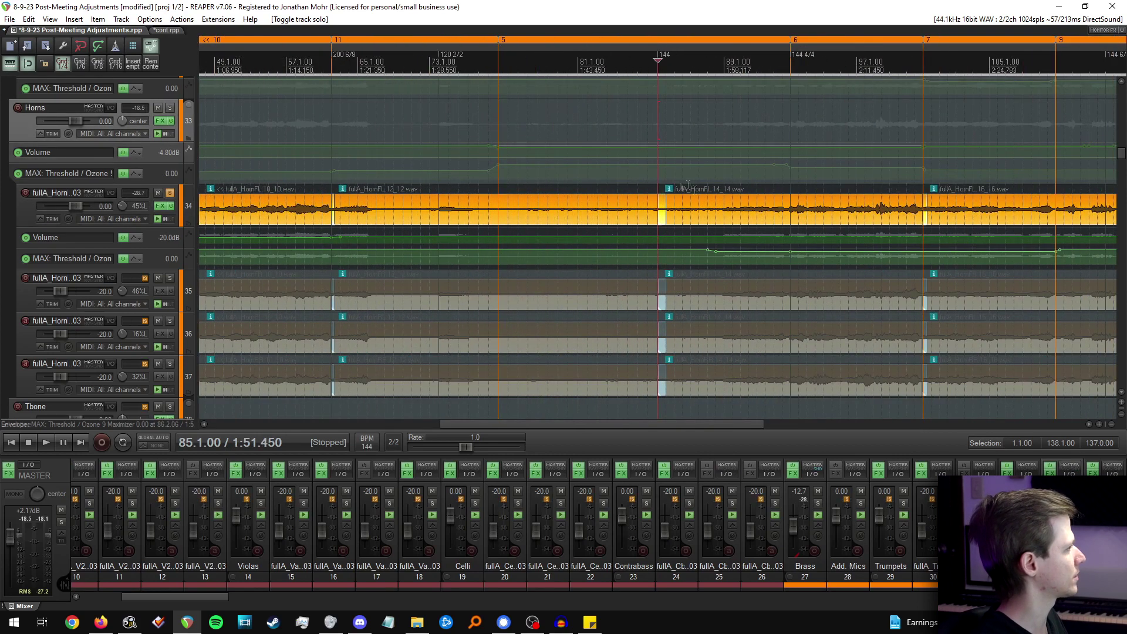
Play the soloed horn track from 88.1.00 and stop playback.
scroll(688, 203, "up", 3)
left_click(728, 158)
scroll(704, 170, "down", 3)
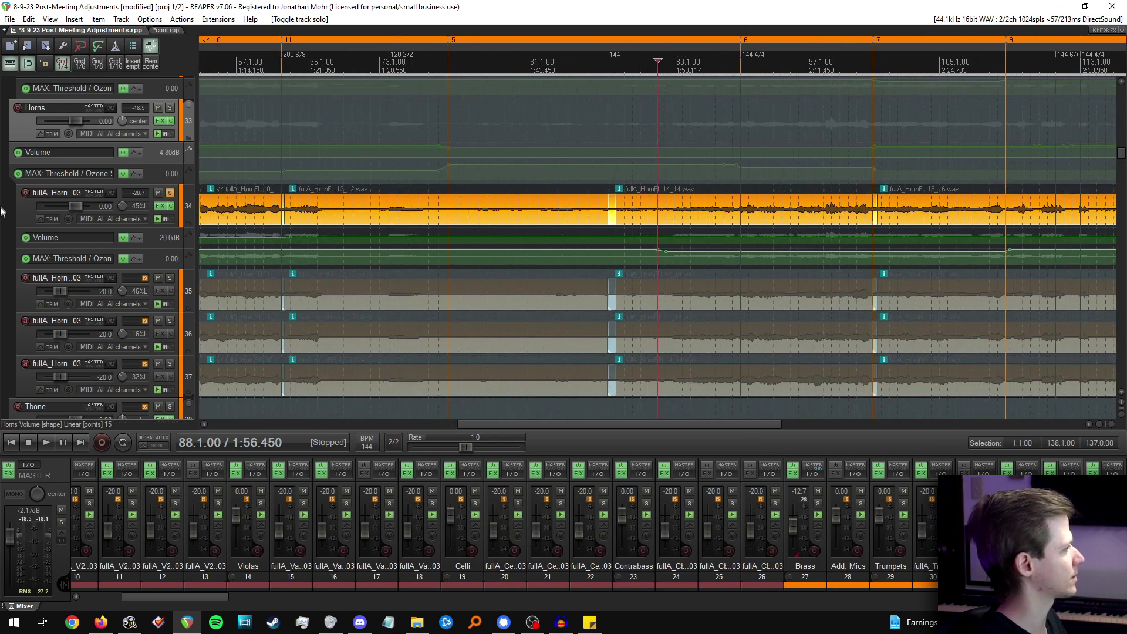
key("space")
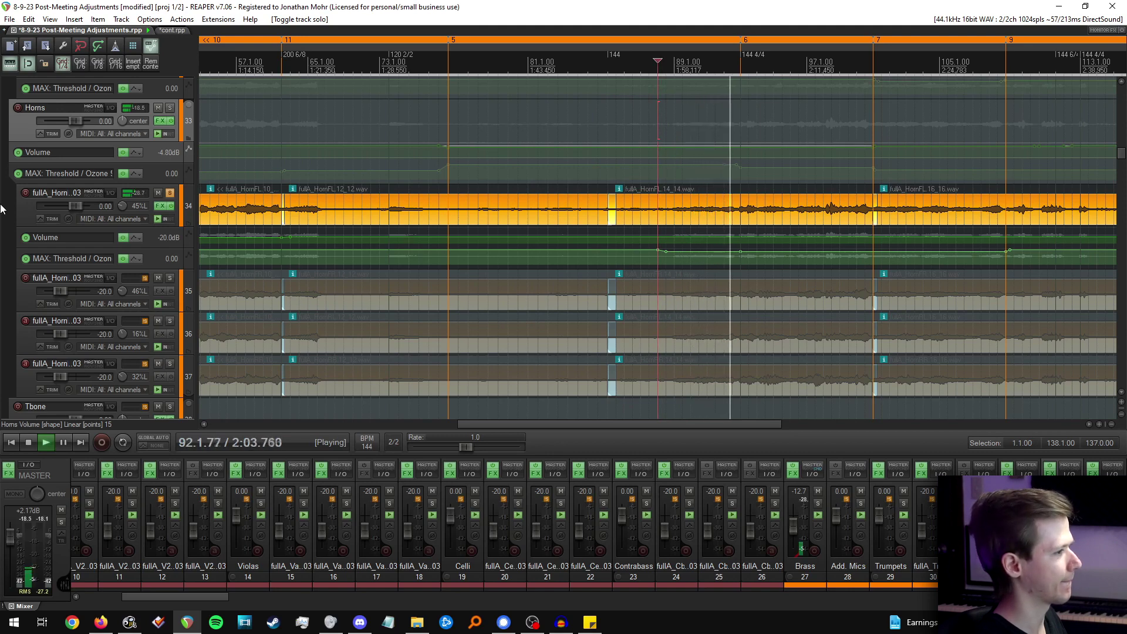
key("space")
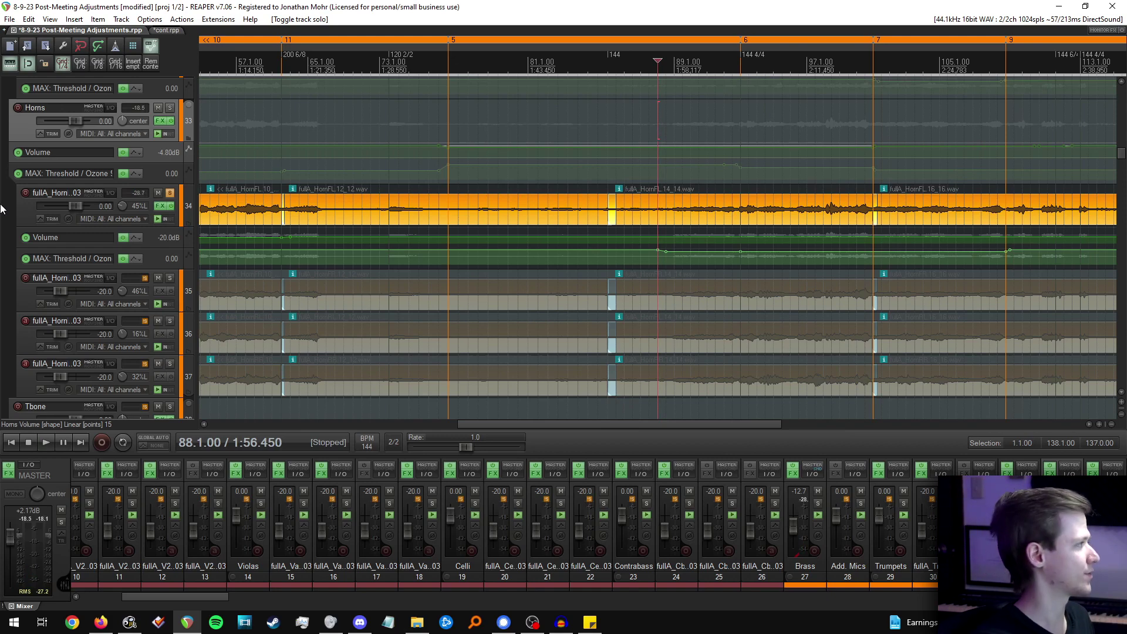
Move the edit cursor to 93.1.00 on the first horn track and unsolo that track.
left_click(672, 183)
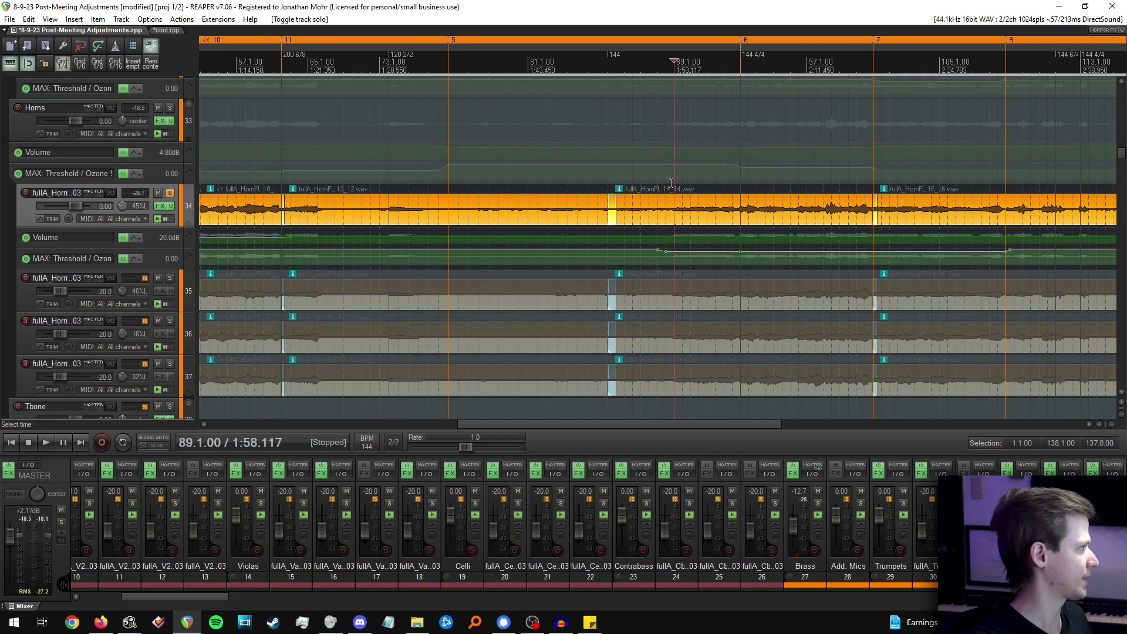
left_click(737, 187)
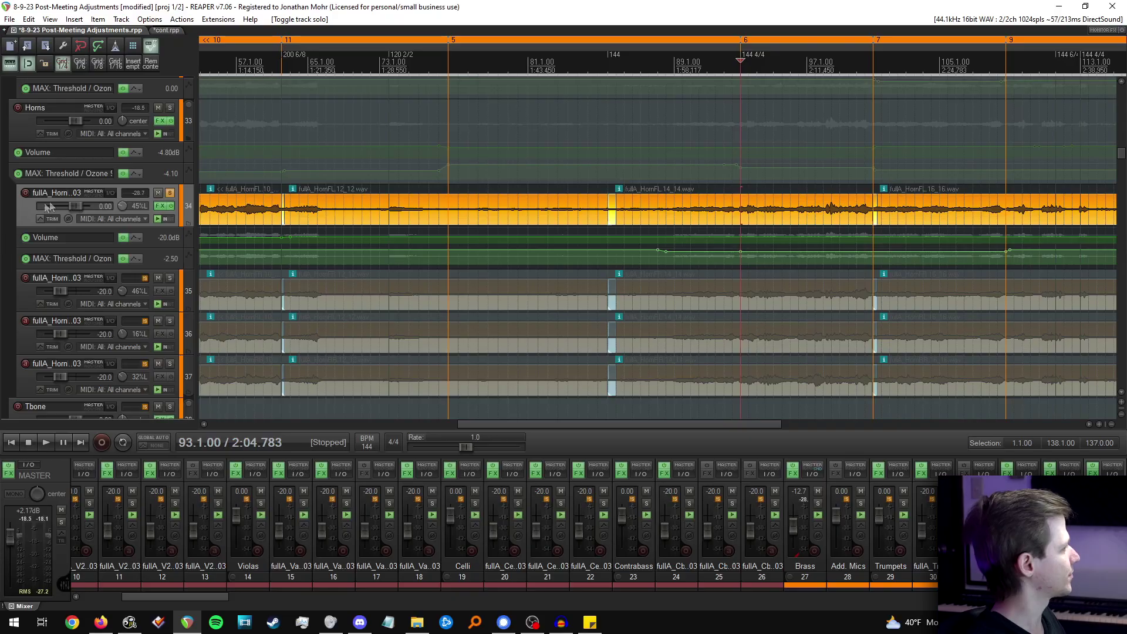
left_click(170, 193)
Find the Horns folder among the Augmented brass tracks and place the edit cursor there at 89.1.00.
scroll(2, 238, "down", 8)
scroll(2, 239, "down", 20)
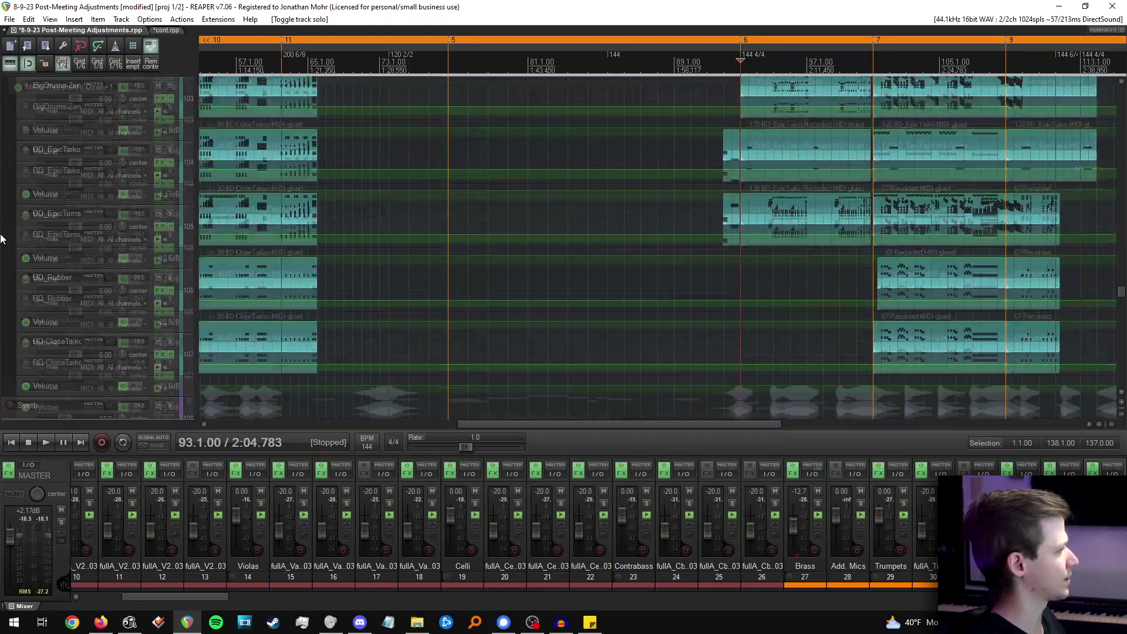
scroll(1, 239, "down", 20)
scroll(2, 239, "down", 5)
scroll(1, 239, "down", 3)
left_click(675, 209)
scroll(221, 226, "up", 2)
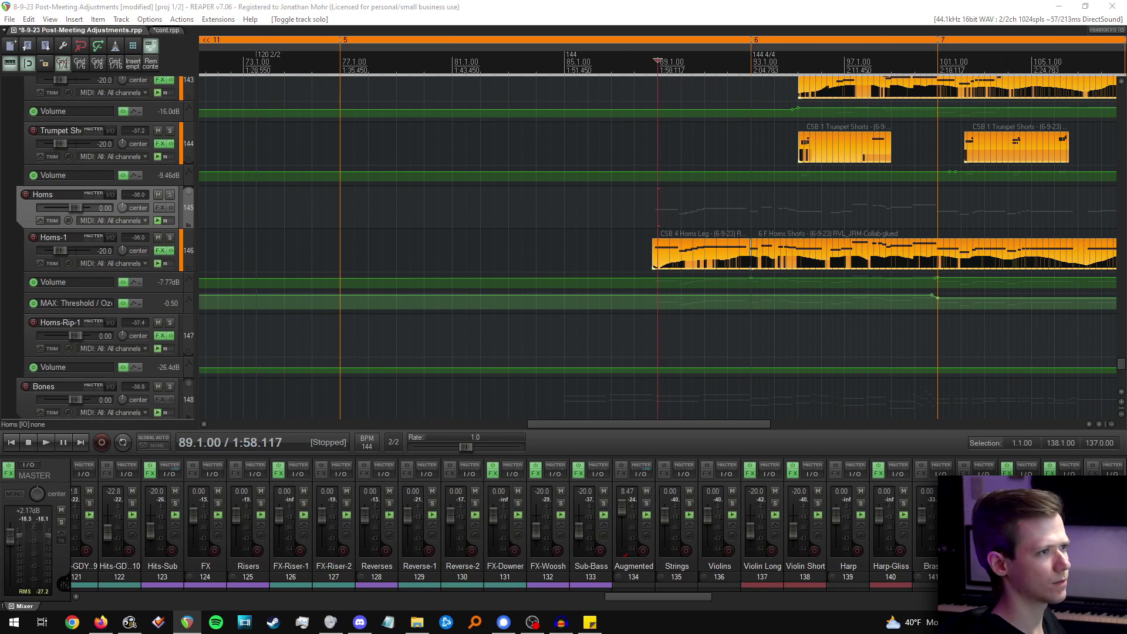
Examine the Trailer Brass instrument in Kontakt on the Horns-1 track's FX chain, then close the chain.
left_click_drag(1126, 53, 548, 37)
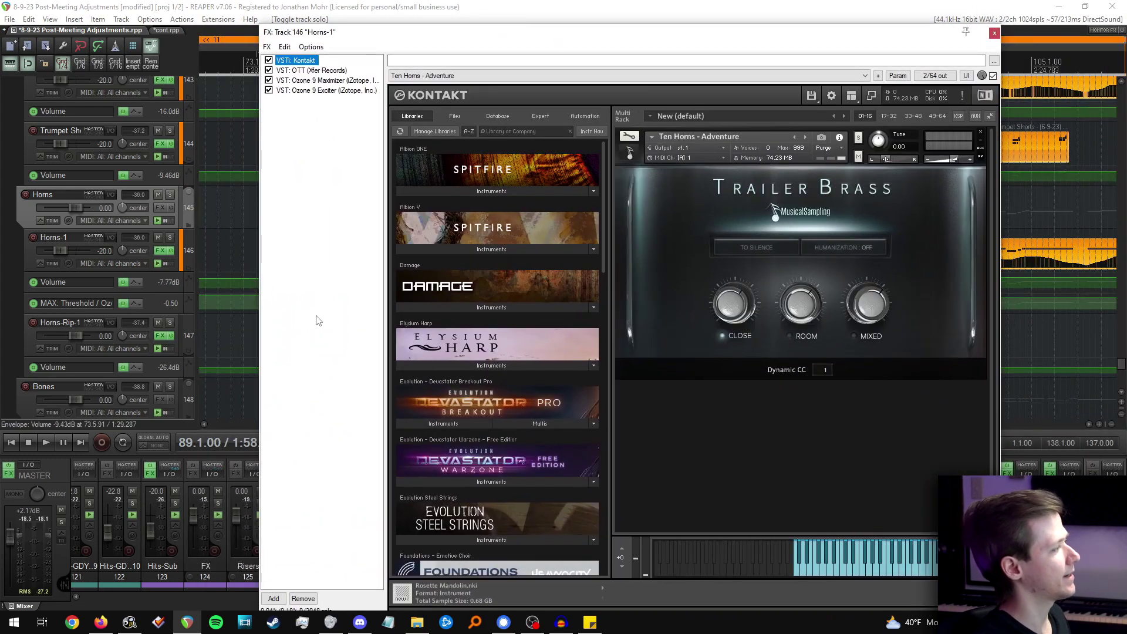
left_click(731, 309)
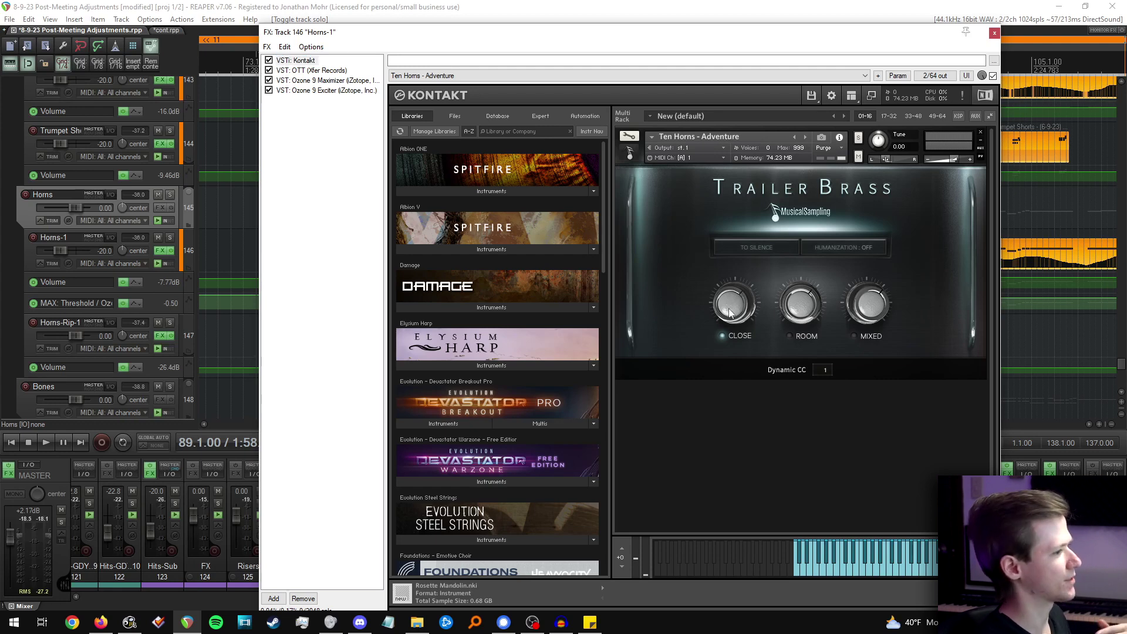
mouse_move(889, 157)
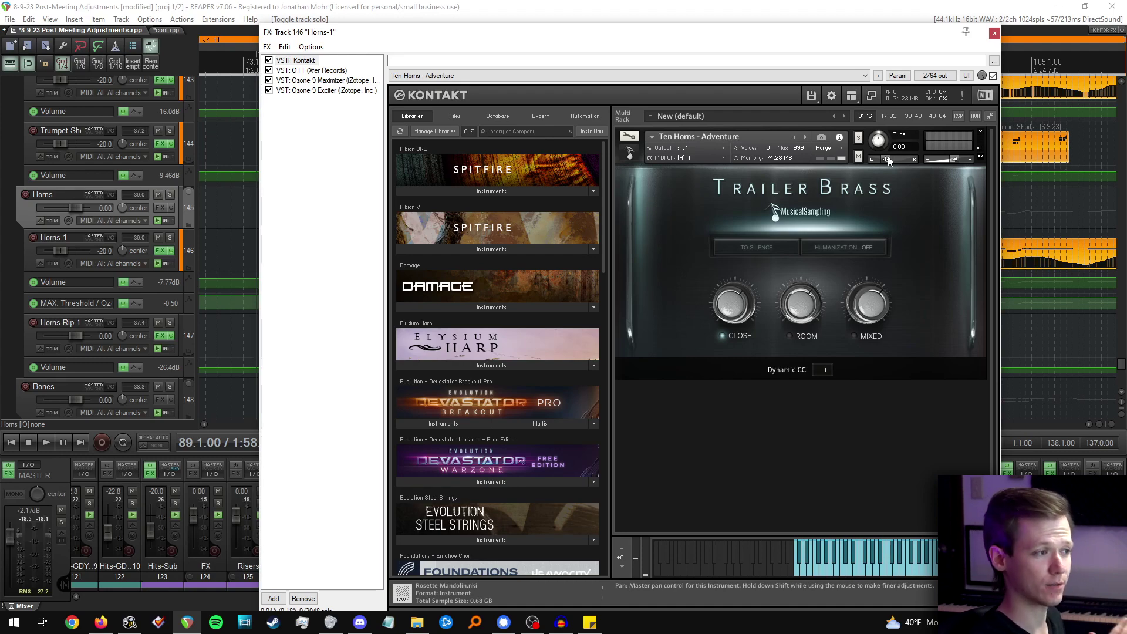
key("Escape")
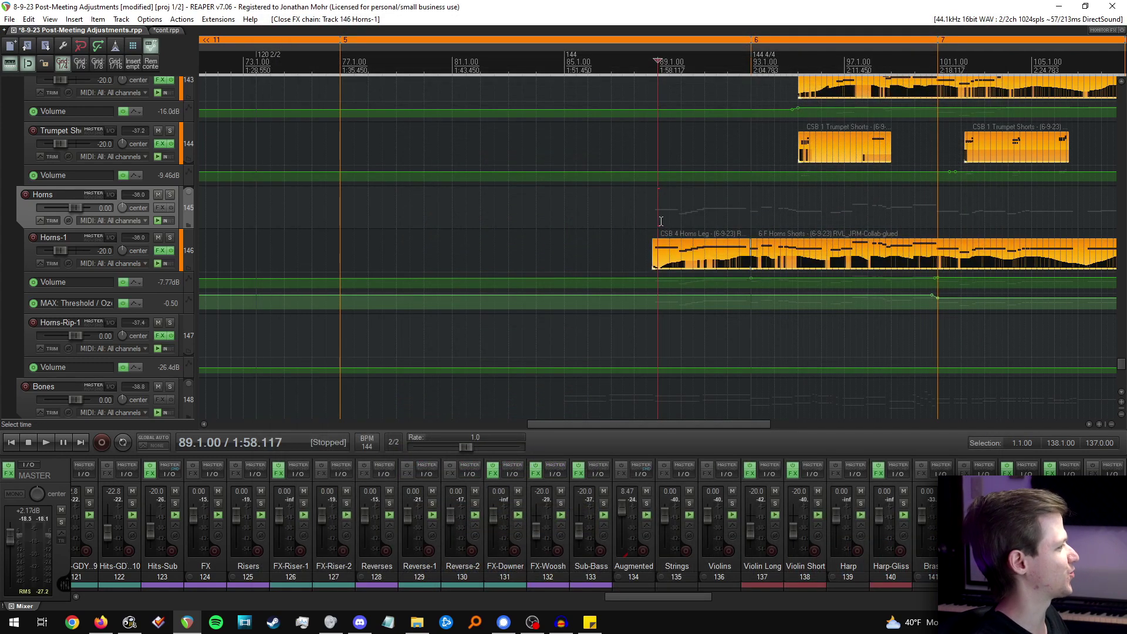
Solo the Horns-1 track, play it from 88.2.00, and stop playback.
scroll(660, 220, "up", 3)
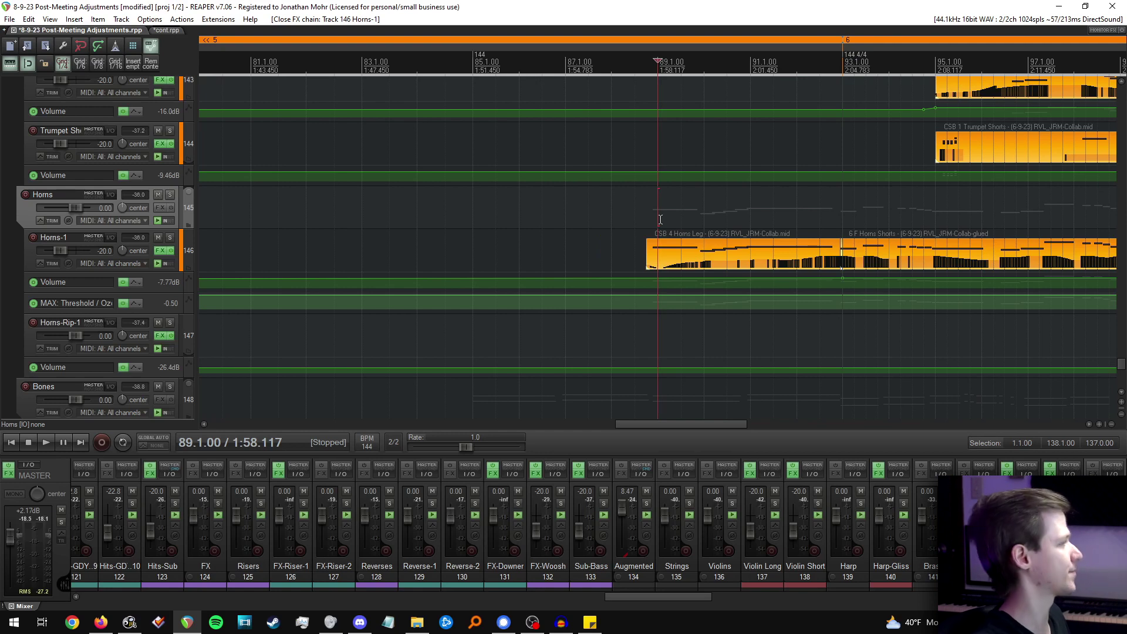
left_click(169, 238)
left_click(634, 212)
key("space")
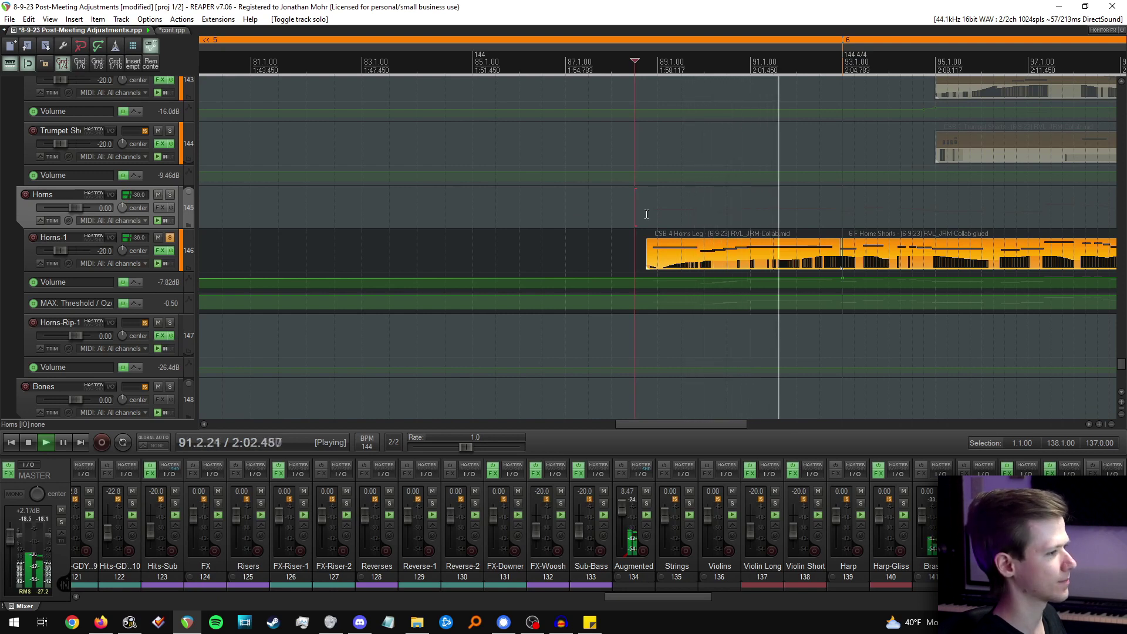
key("space")
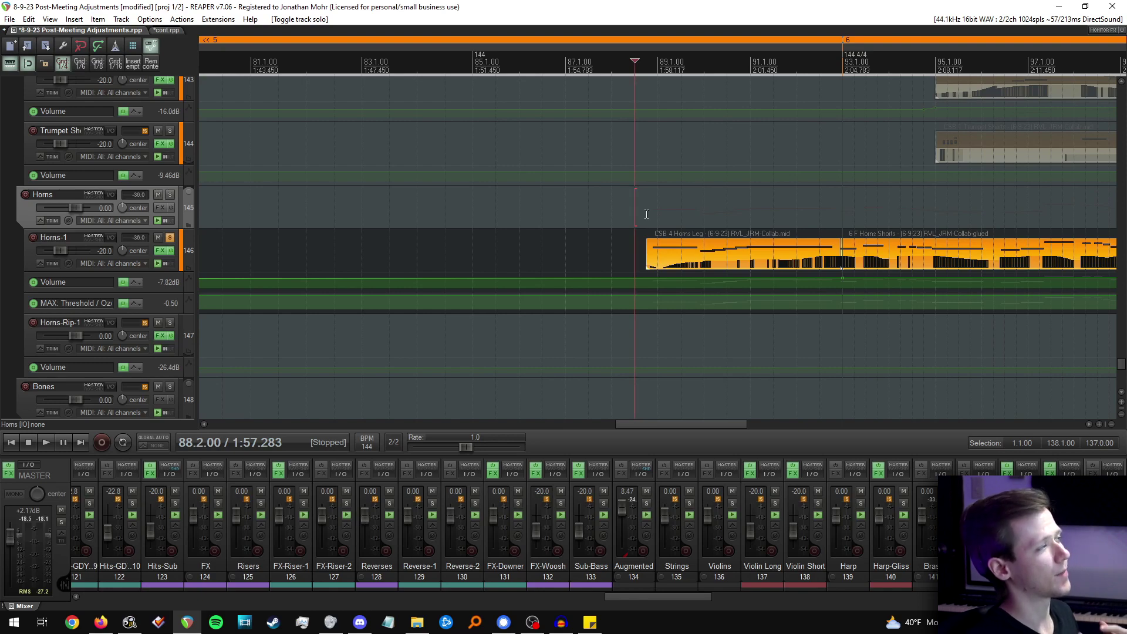
Inspect the Ozone 9 Exciter in the Horns-1 FX chain, then close the chain and switch to the cont.rpp project.
left_click(160, 251)
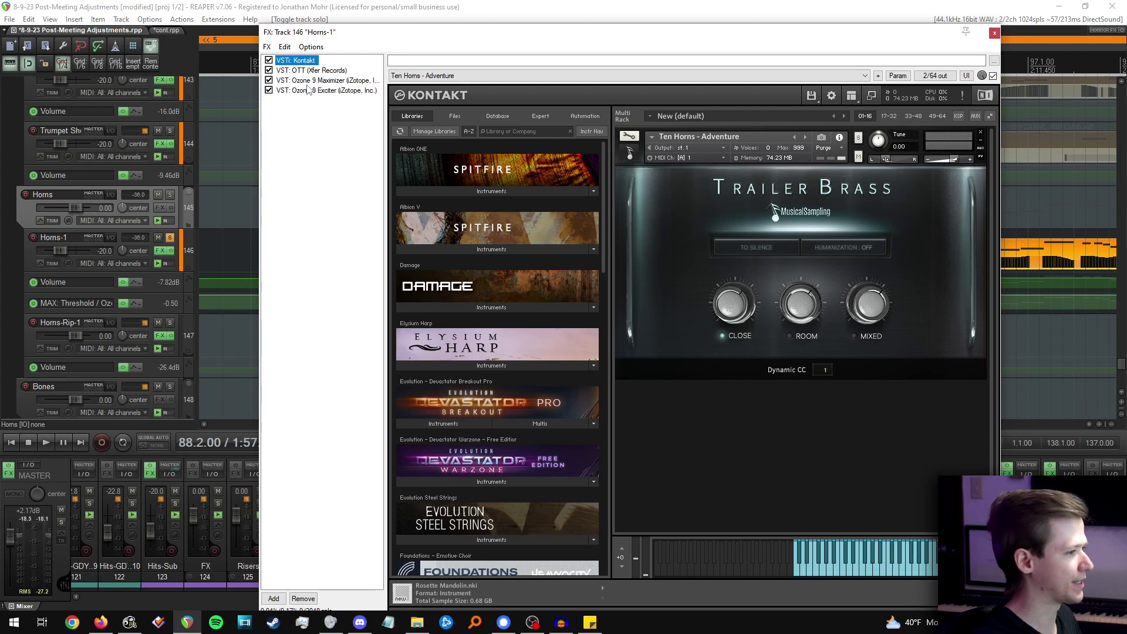
left_click(312, 90)
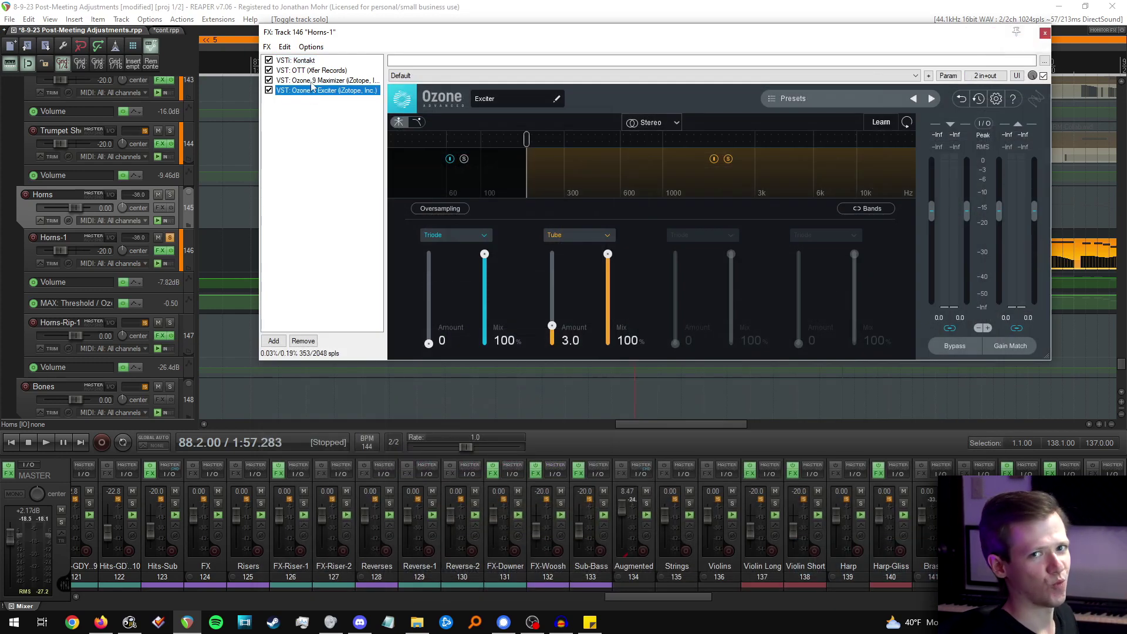
left_click(340, 191)
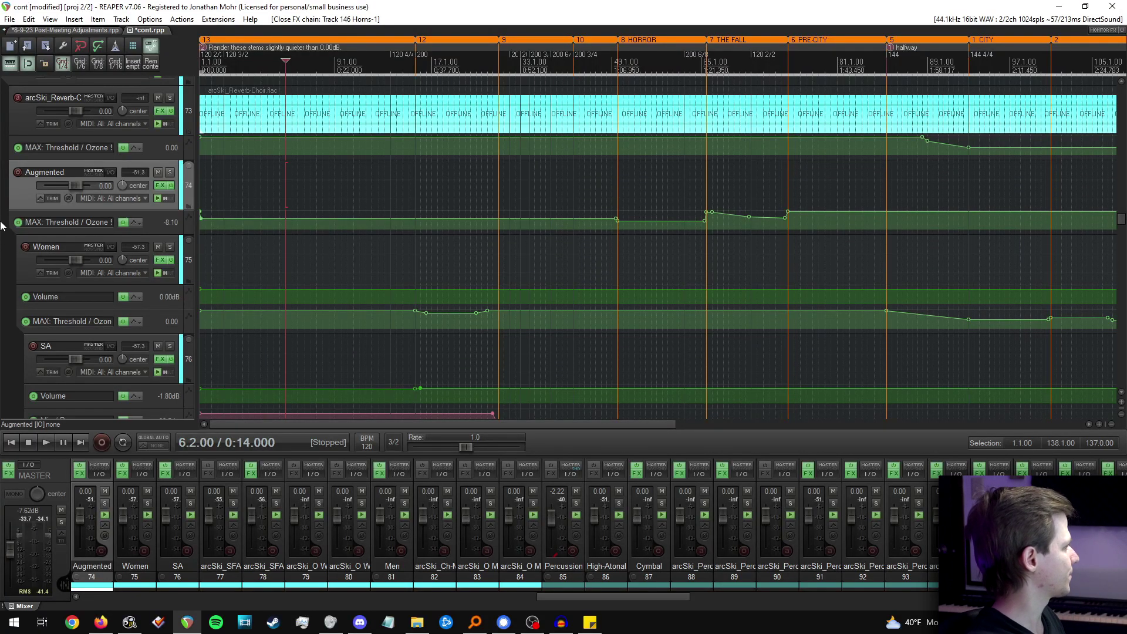
Place the edit cursor at 77.1.00, the start of the PRE-CITY region, and find the Bass folder track.
scroll(1, 217, "up", 6)
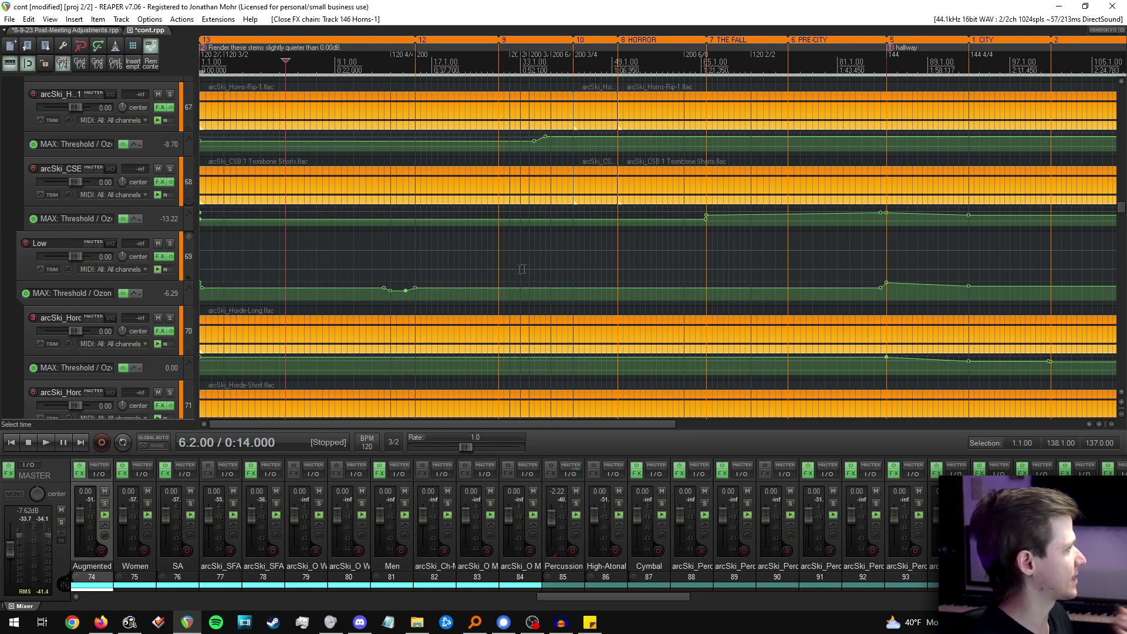
scroll(645, 276, "up", 3)
left_click(658, 259)
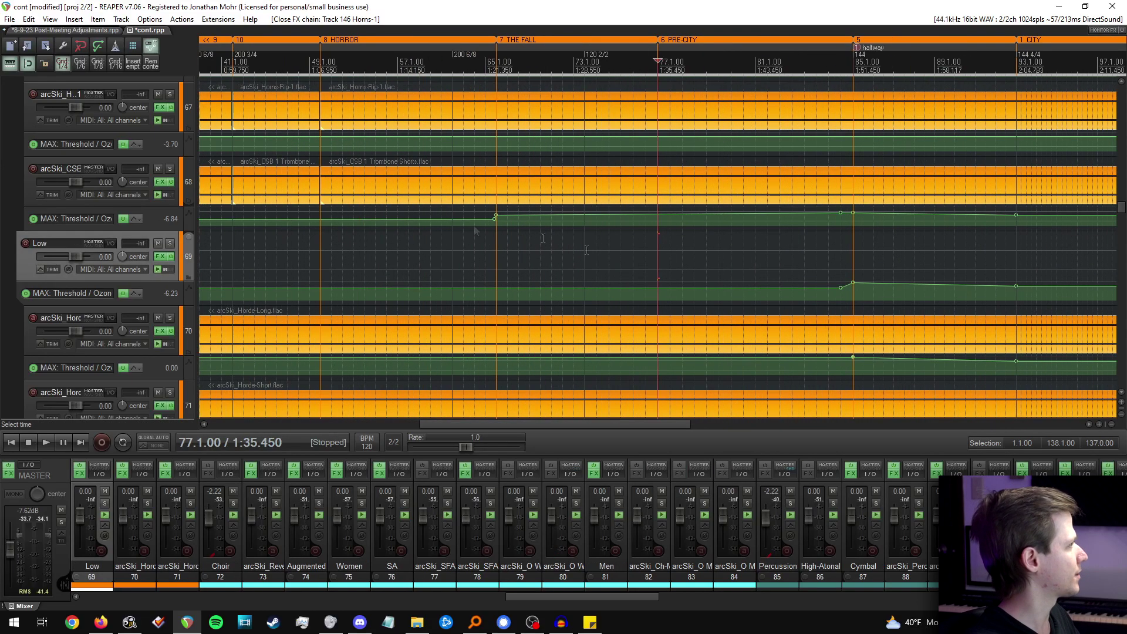
scroll(2, 212, "down", 15)
scroll(2, 212, "down", 15)
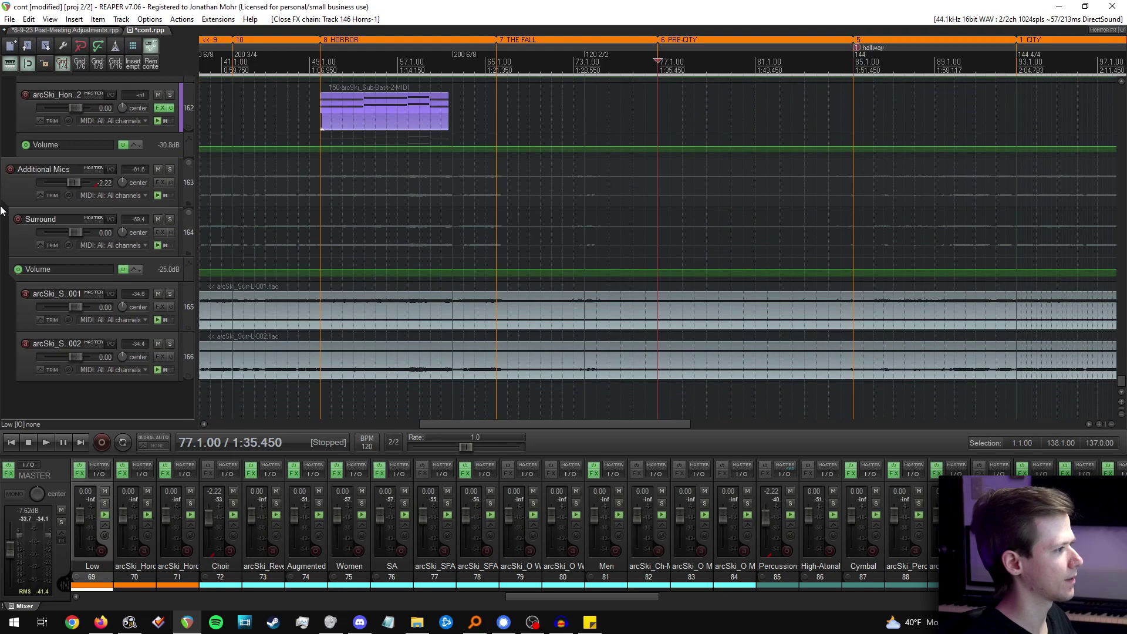
scroll(1, 211, "up", 5)
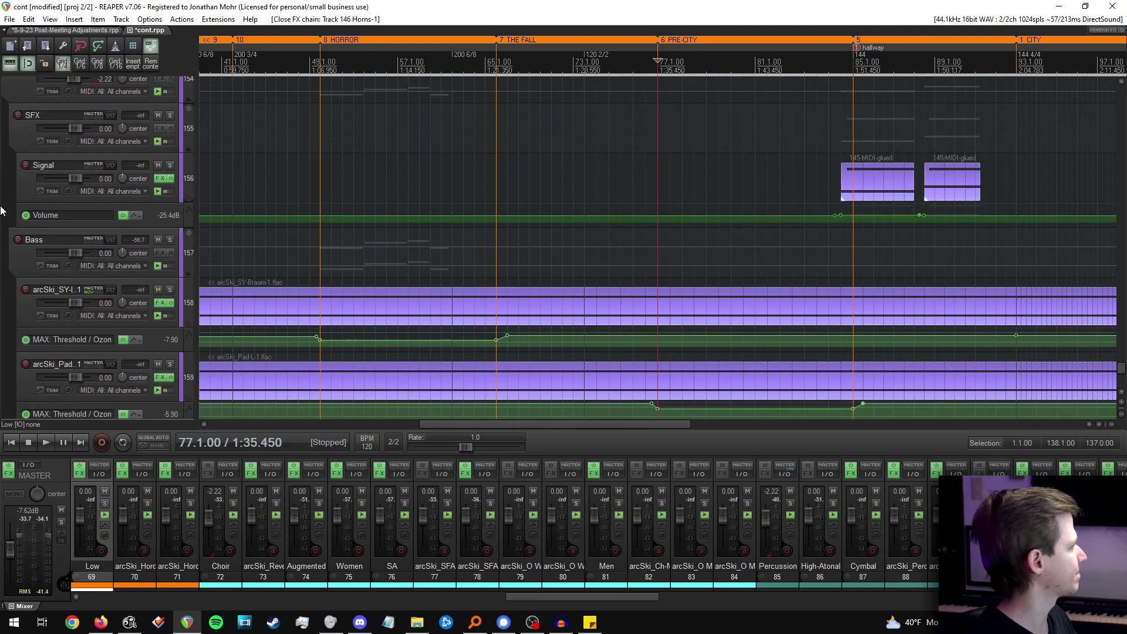
scroll(2, 211, "down", 3)
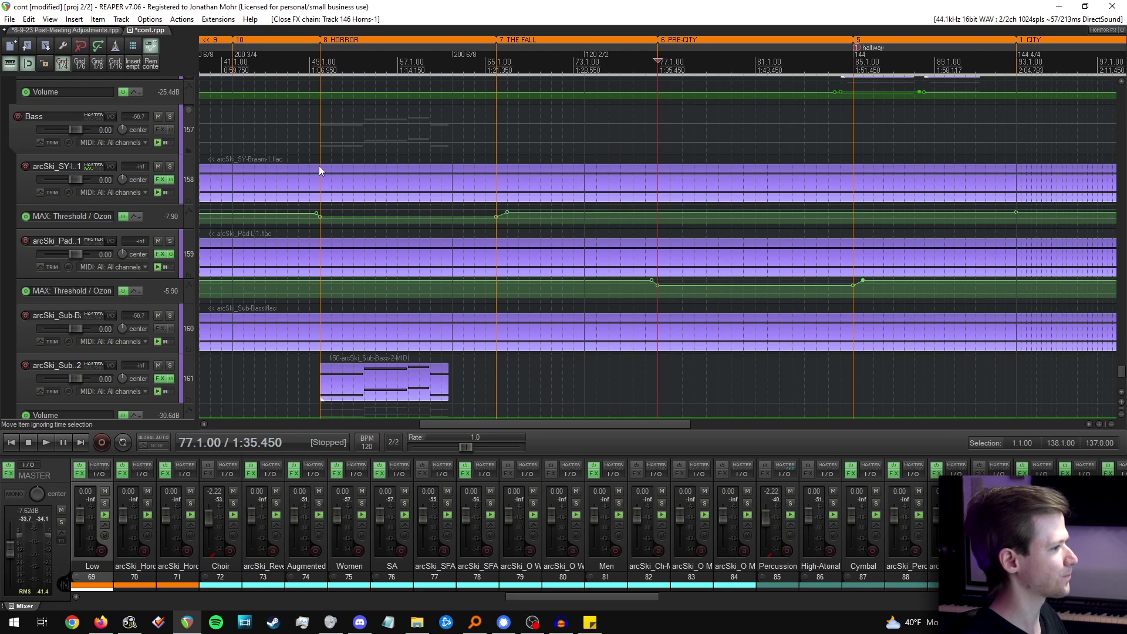
Solo the Bass folder, play it from 77.1.00, and raise the master volume to +12.0 dB.
left_click(170, 116)
key("space")
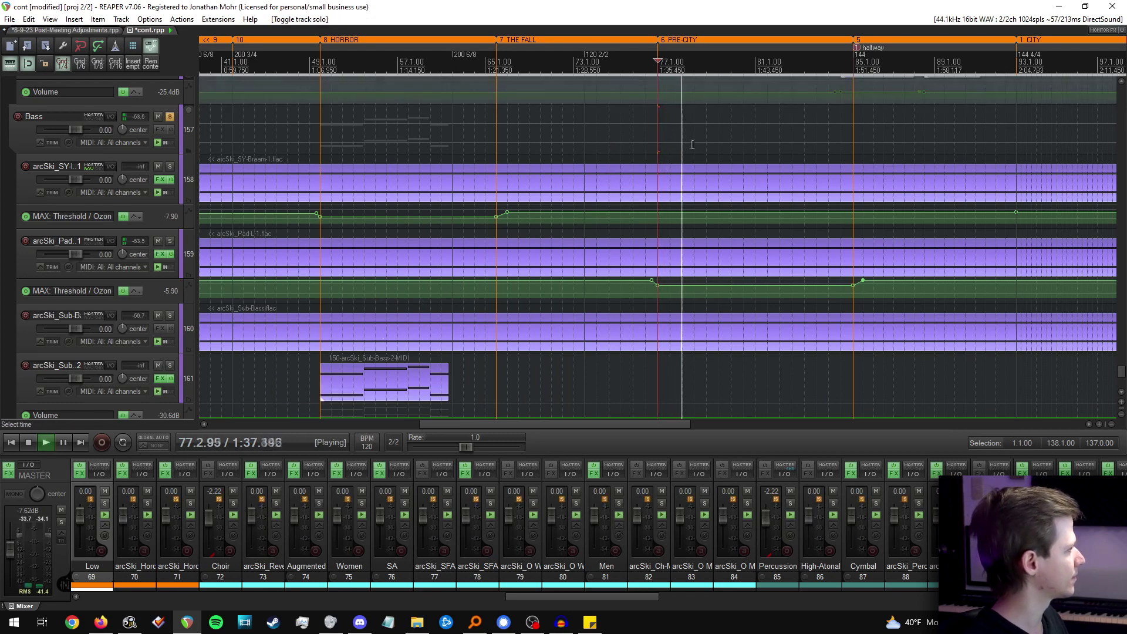
left_click_drag(10, 550, 7, 496)
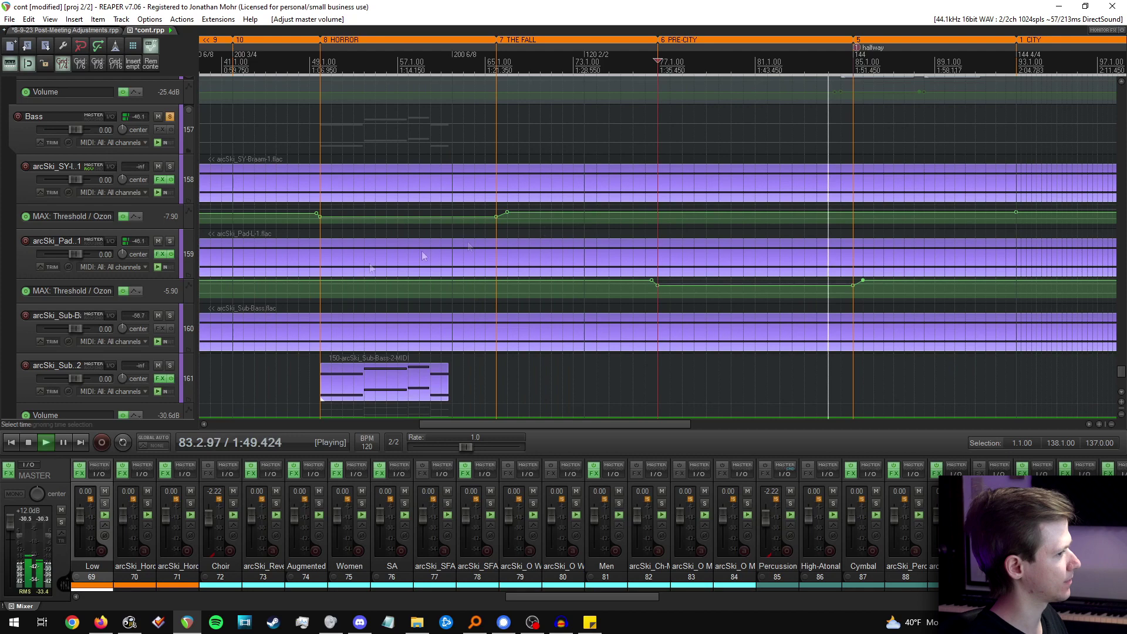
Lower the master volume to -9.81 dB, then end the Bass folder's playback and solo.
left_click_drag(10, 521, 2, 557)
key("space")
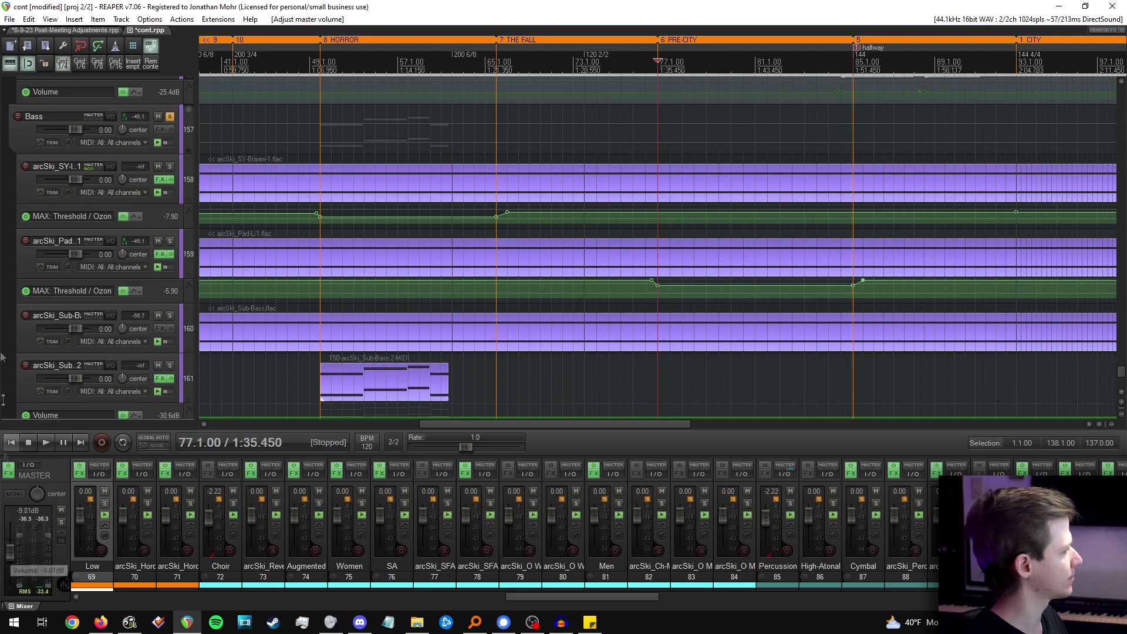
left_click(170, 116)
Move the edit cursor to 42.1.00 on the Bass track, at the start of region 10.
scroll(654, 256, "up", 2)
scroll(654, 255, "down", 3)
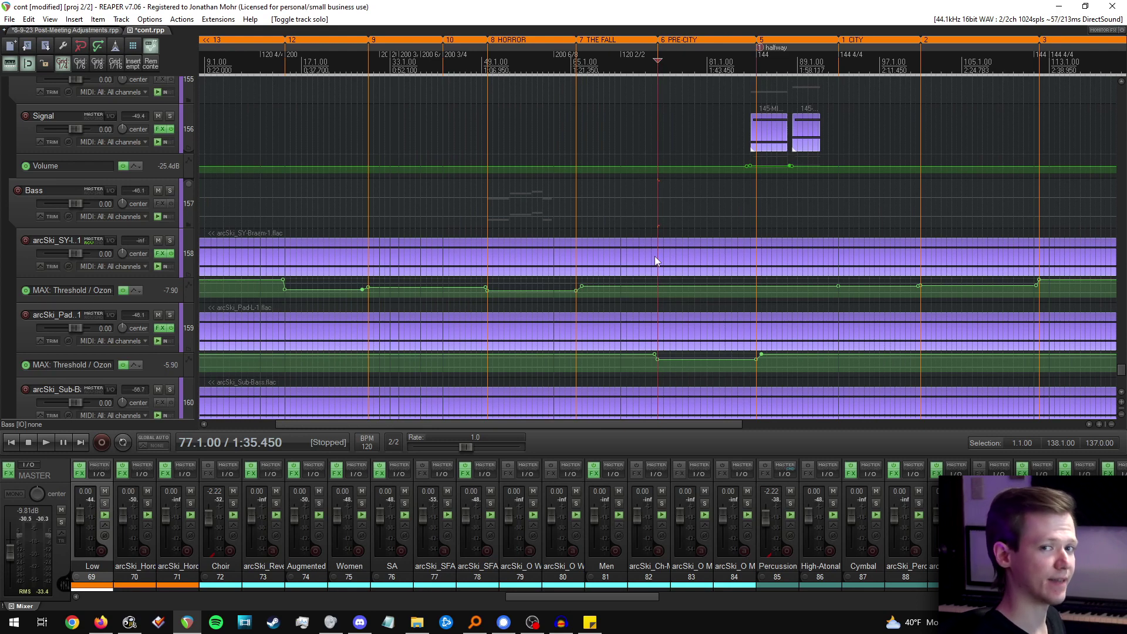
scroll(496, 204, "down", 3)
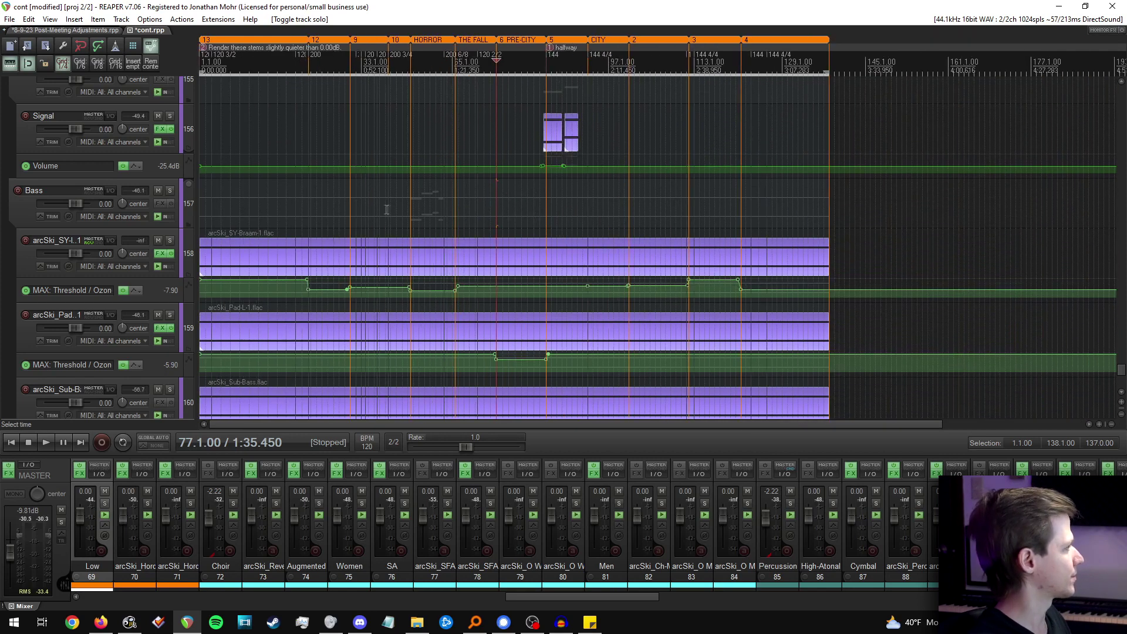
left_click(388, 206)
scroll(732, 217, "up", 3)
scroll(732, 216, "up", 2)
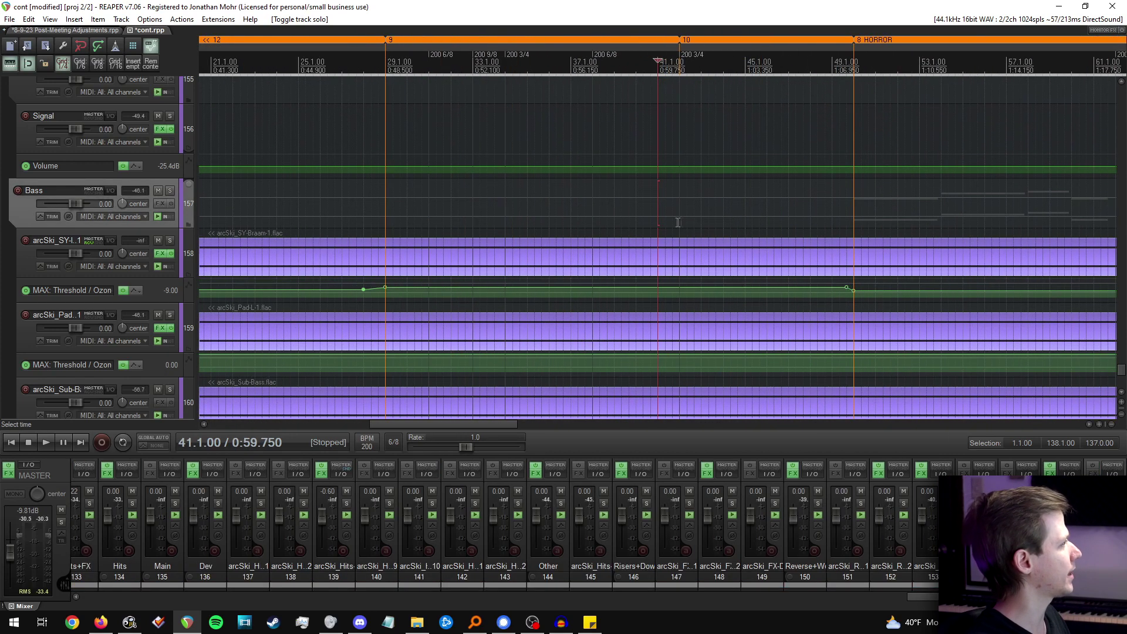
left_click(676, 215)
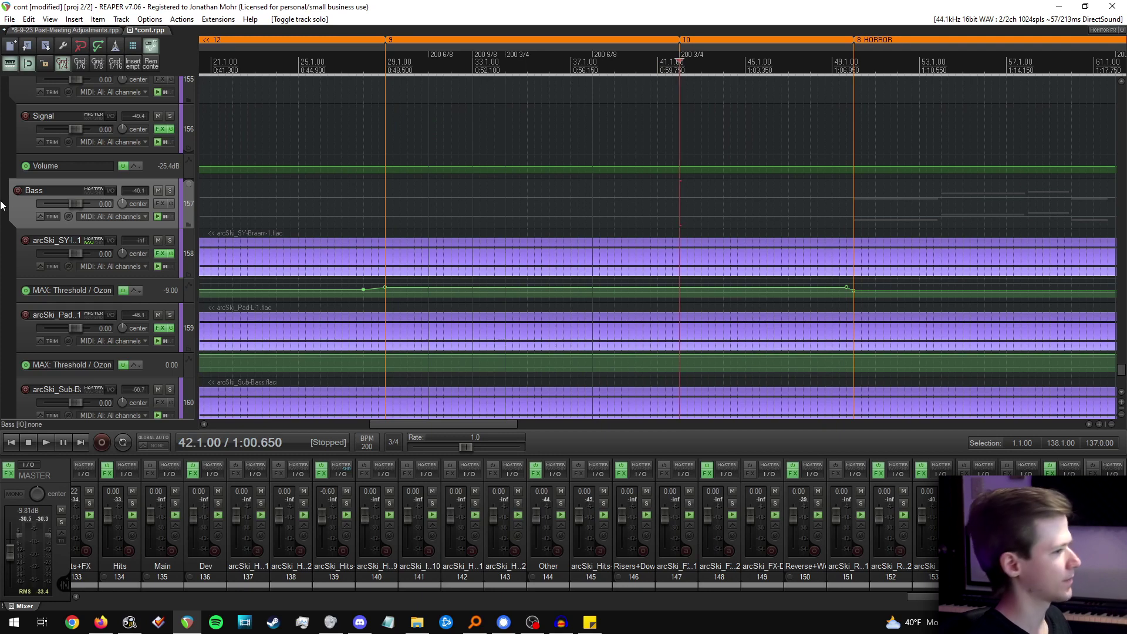
scroll(673, 230, "down", 3)
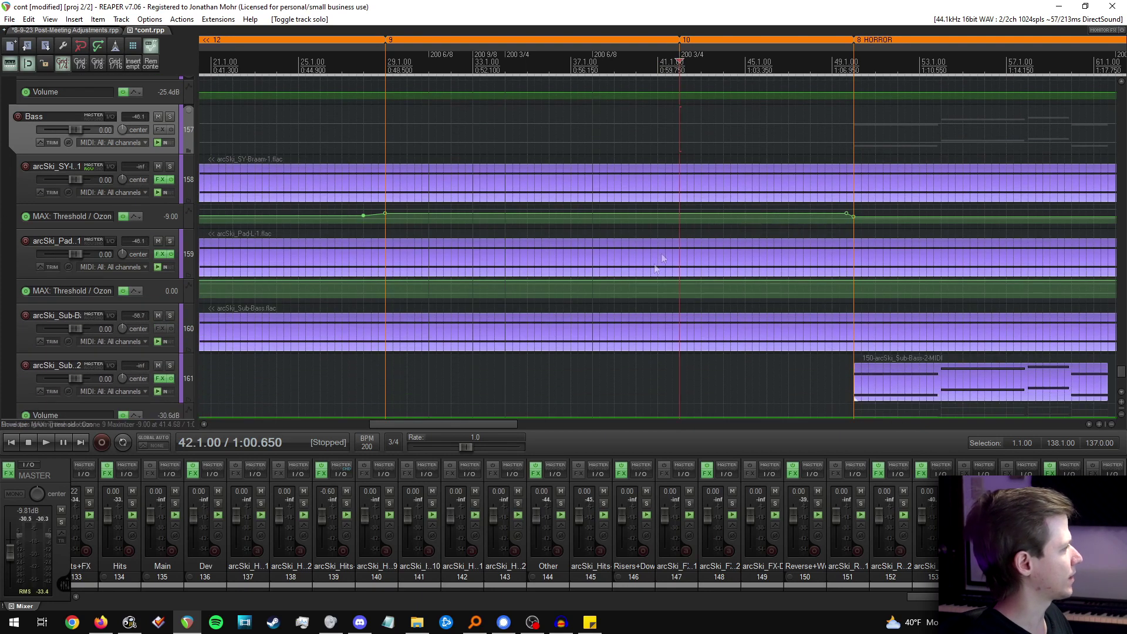
Solo the Bass folder, play it from 42.1.00 into the HORROR region, and raise the master volume to +2.75 dB.
scroll(680, 217, "up", 2)
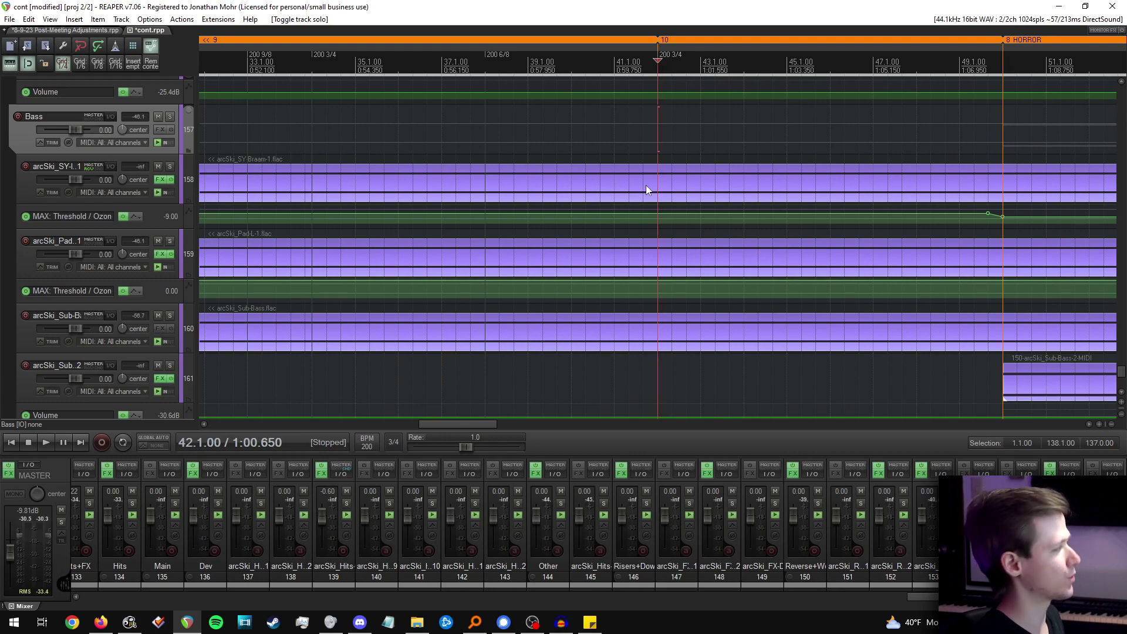
left_click(169, 116)
scroll(663, 189, "down", 3)
scroll(669, 191, "up", 2)
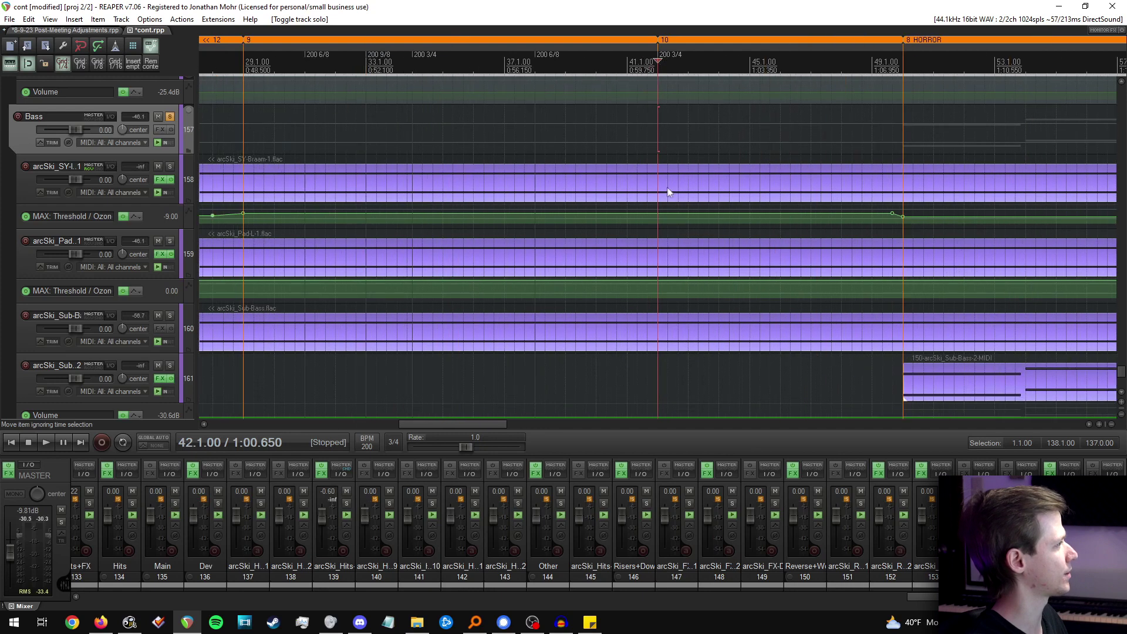
key("space")
left_click_drag(10, 553, 9, 539)
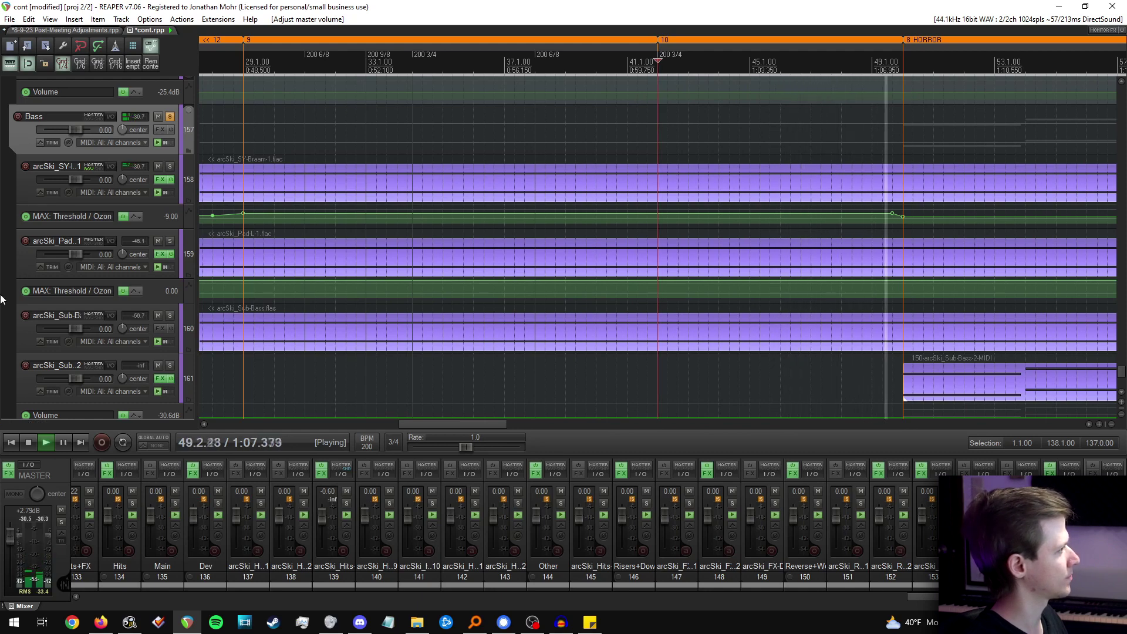
scroll(677, 233, "down", 4)
scroll(678, 223, "down", 2)
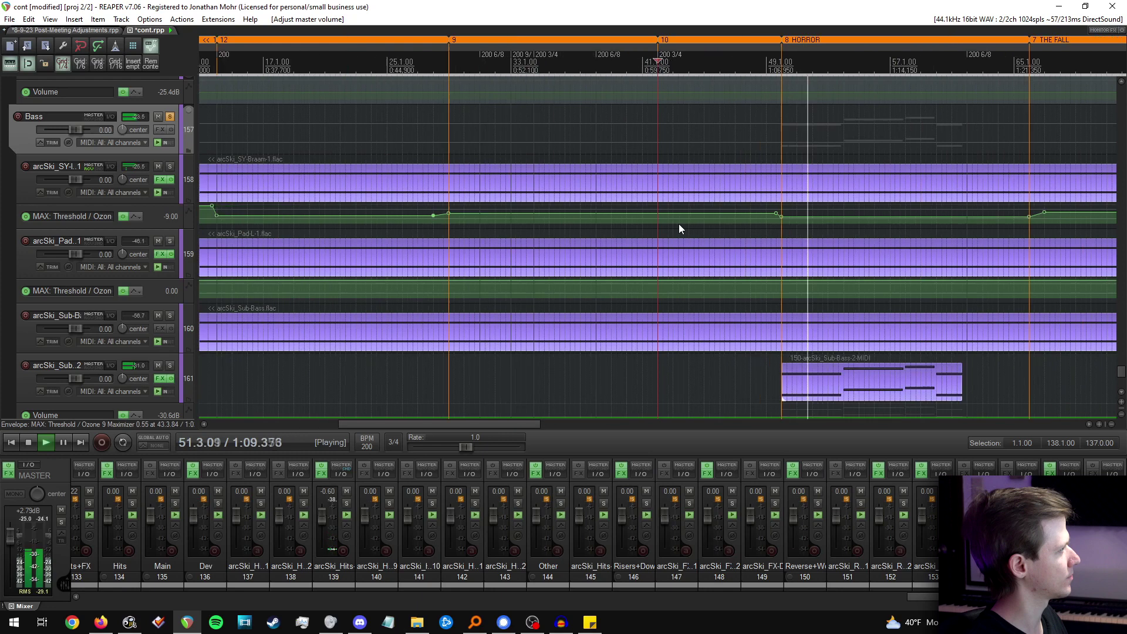
Set the edit cursor to 50.1.00 at the start of HORROR, then end the Bass folder's playback and solo.
left_click(781, 186)
scroll(780, 185, "up", 3)
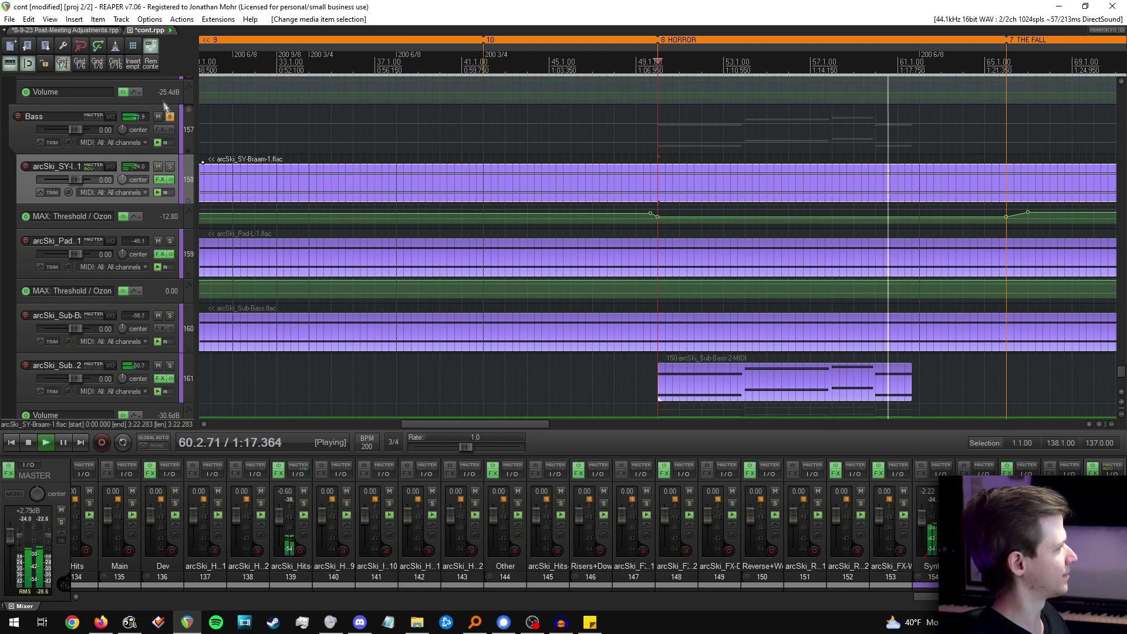
key("space")
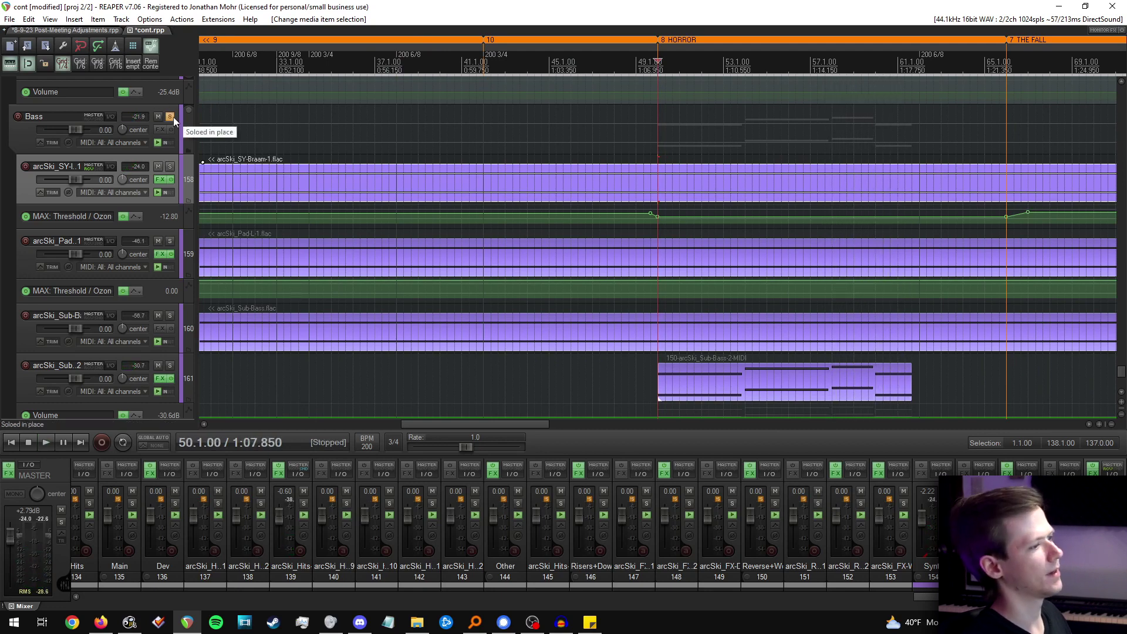
left_click(173, 117)
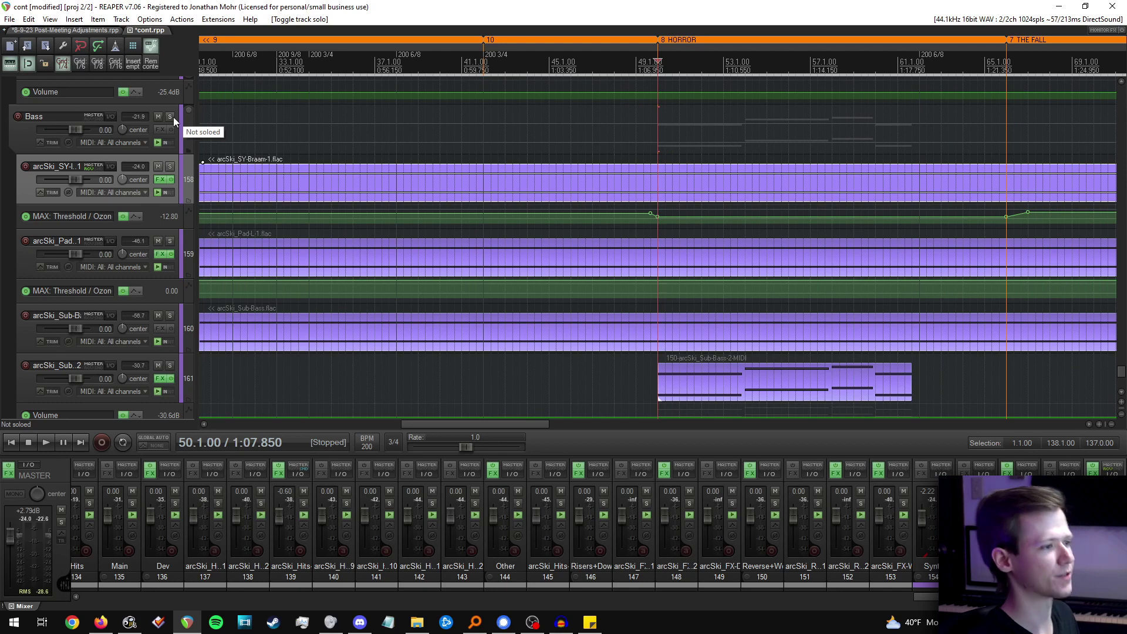
Play the full mix from 49.3.00 through the HORROR region, setting the master volume to -4.62 dB, and stop playback.
scroll(100, 235, "up", 1)
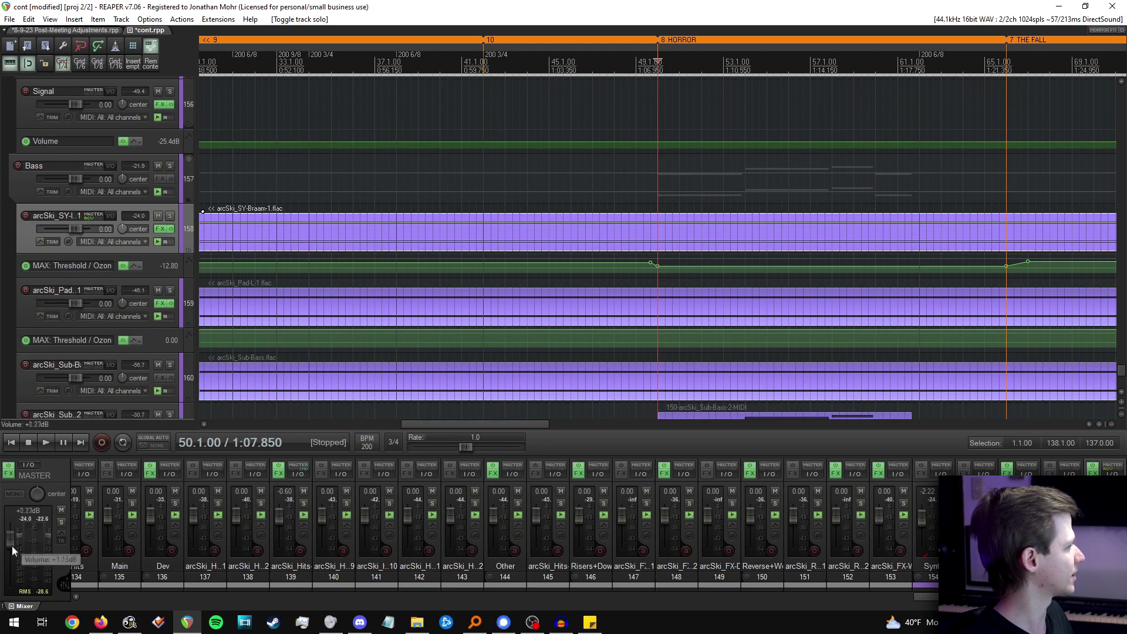
left_click(650, 182)
key("space")
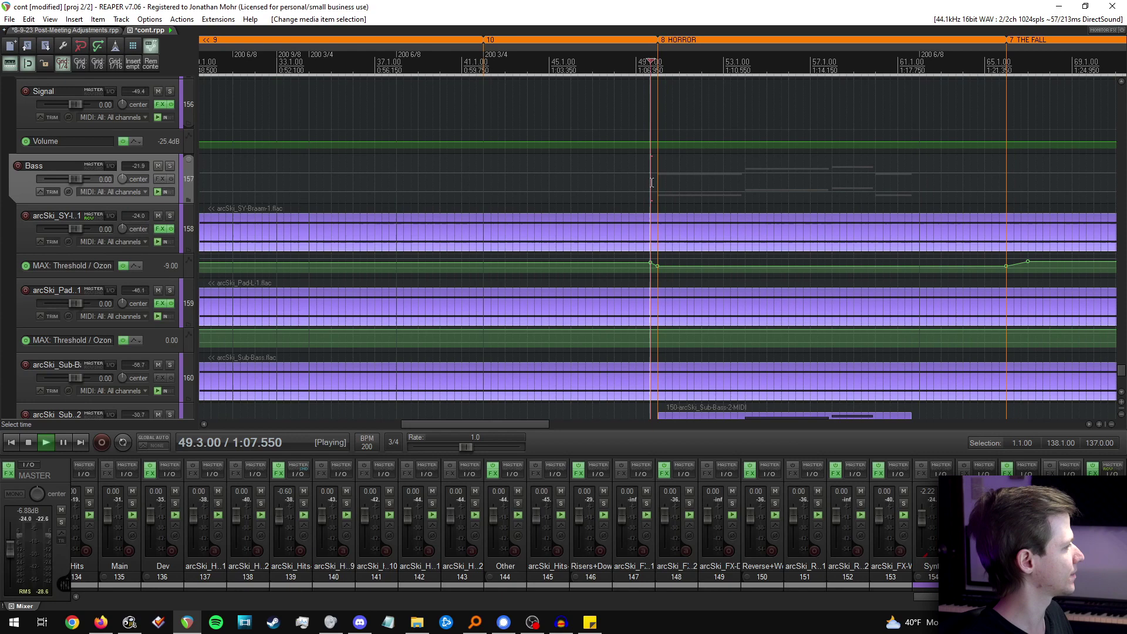
scroll(652, 182, "down", 2)
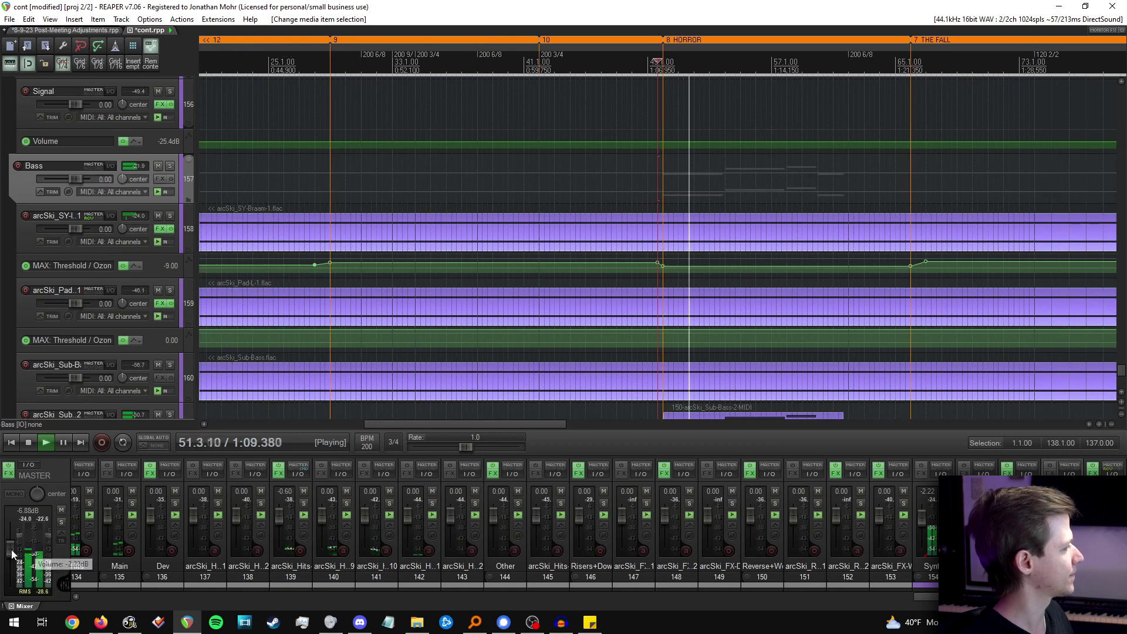
scroll(12, 552, "up", 2)
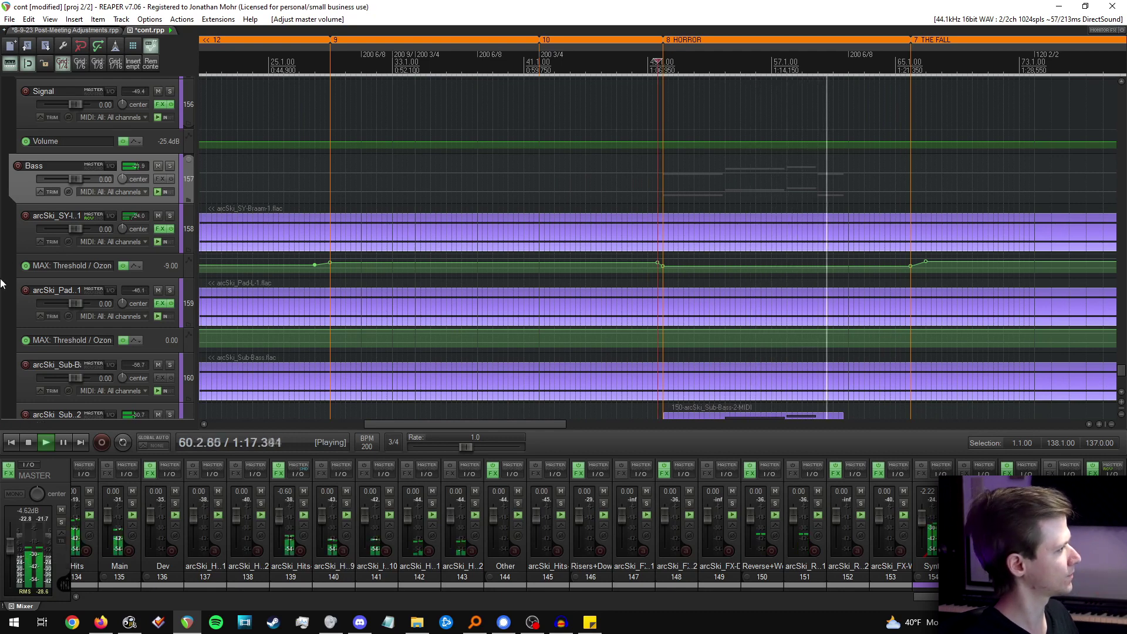
key("space")
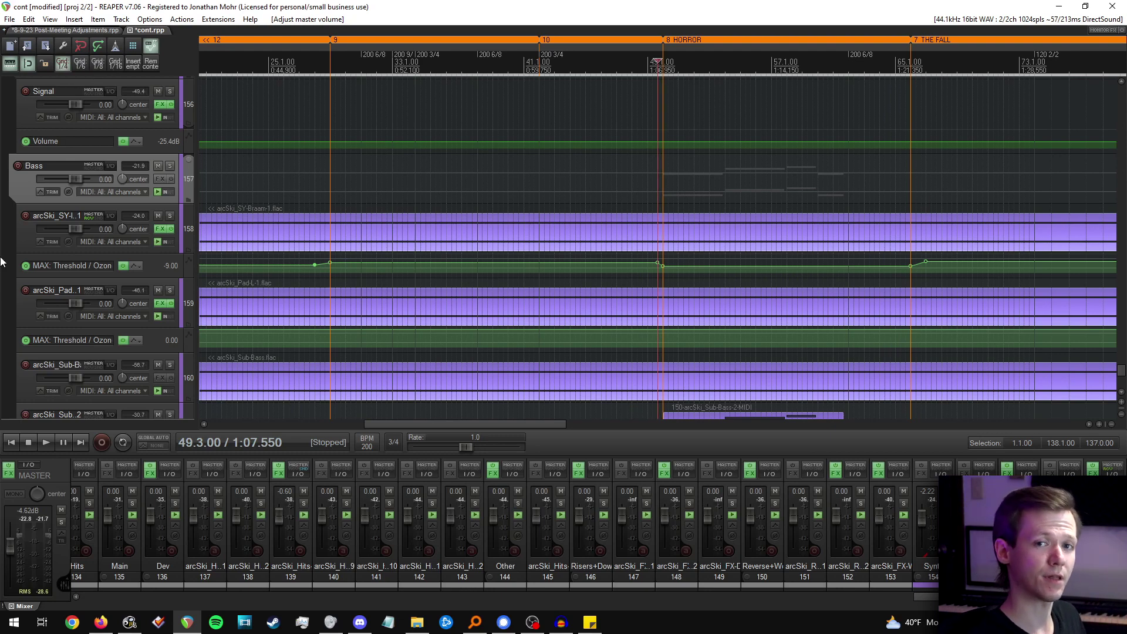
Find the Choir folder track, solo it, and look over its reverb, Augmented and Women subtracks.
scroll(2, 195, "up", 20)
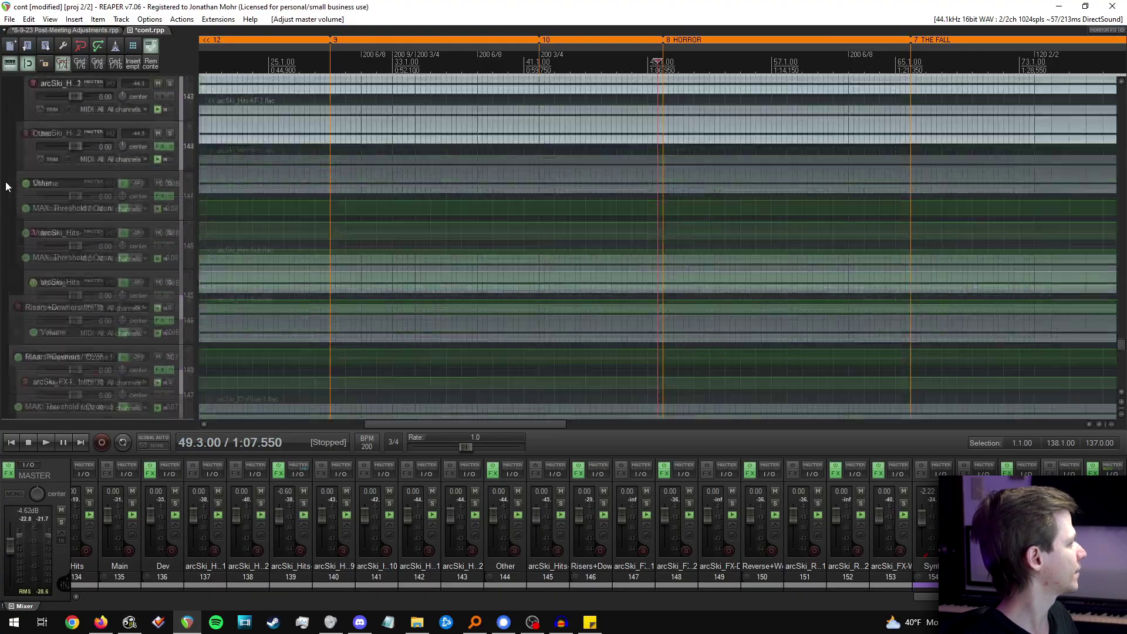
scroll(6, 186, "up", 10)
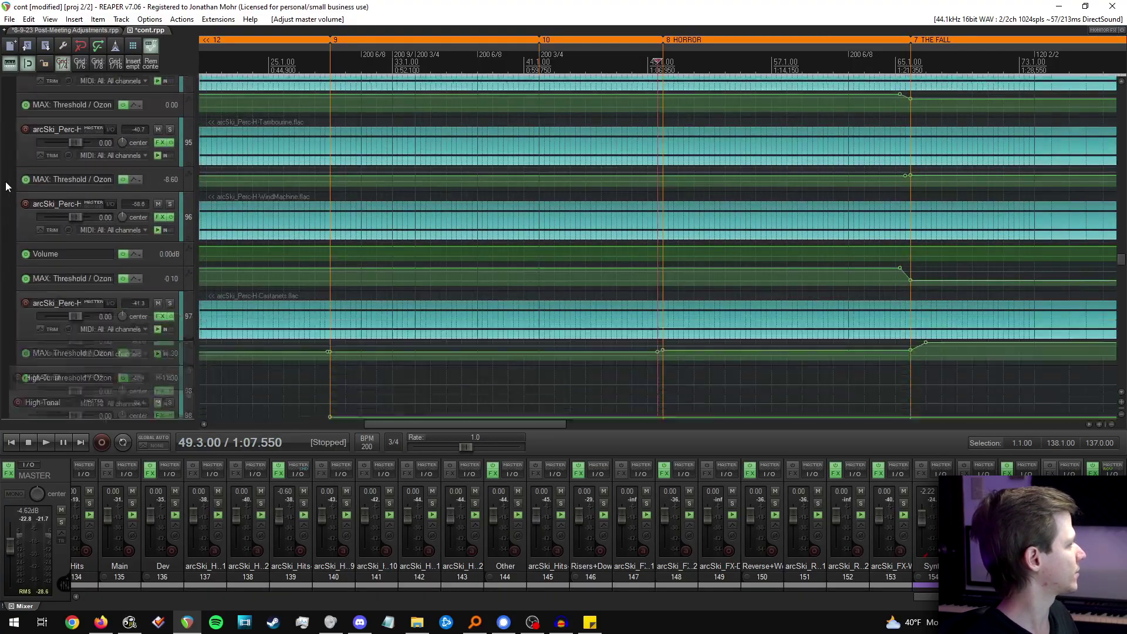
scroll(6, 186, "up", 3)
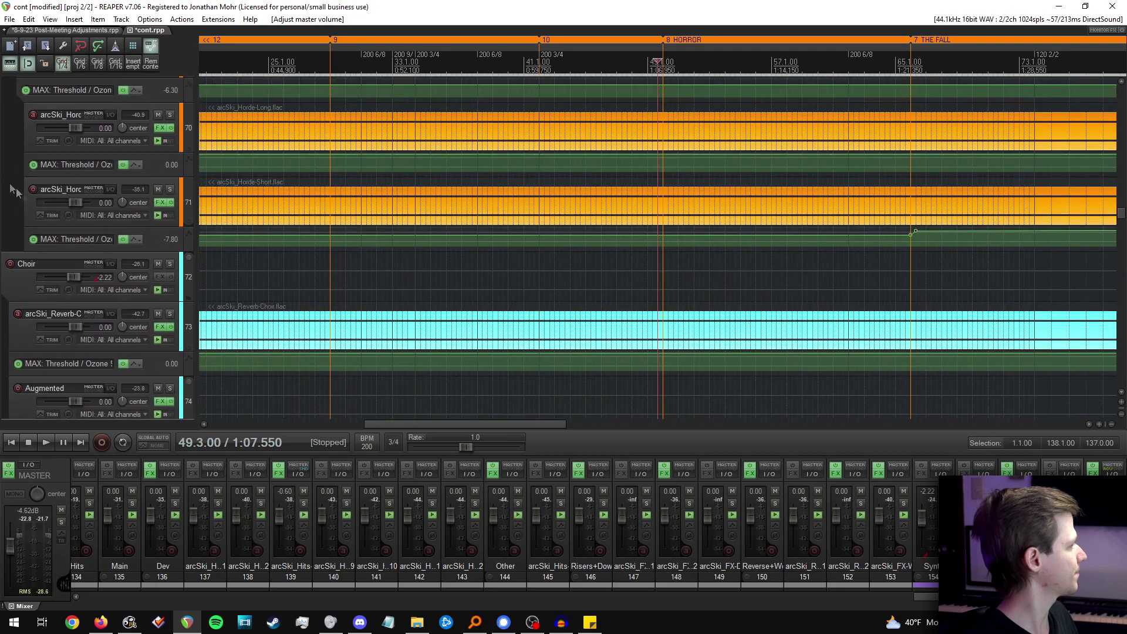
left_click(170, 264)
scroll(3, 316, "down", 5)
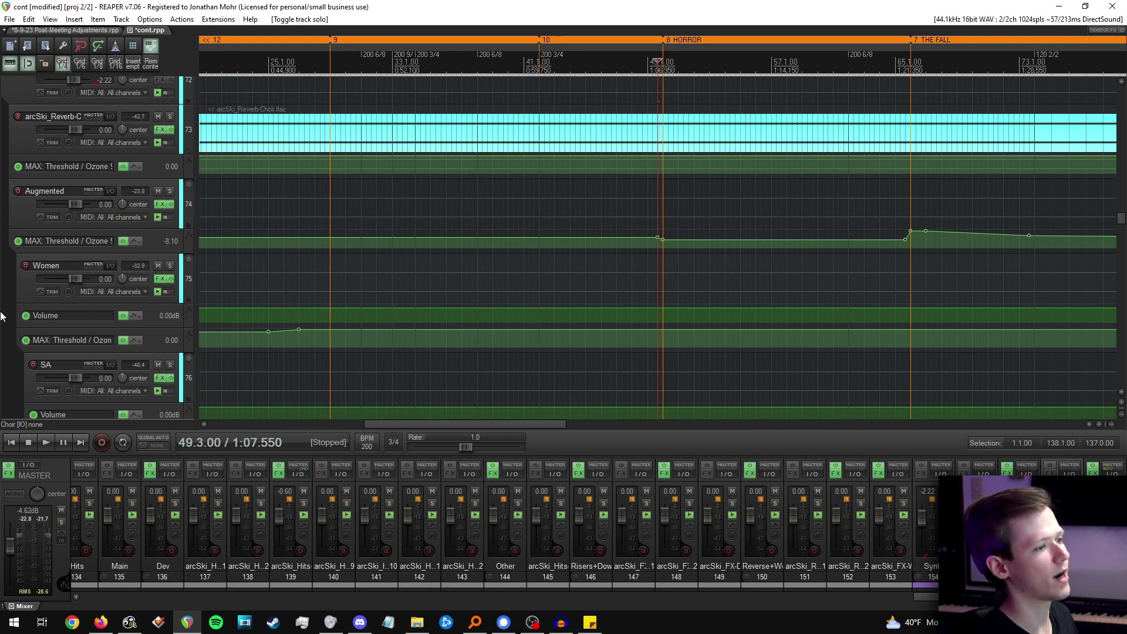
scroll(657, 264, "up", 3)
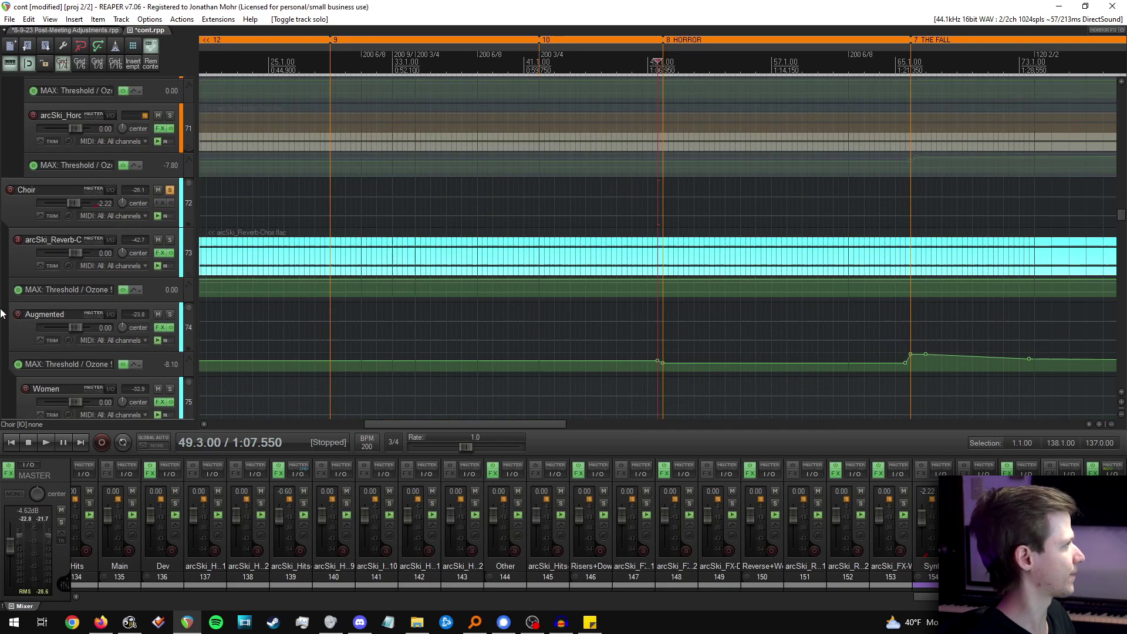
Play the soloed Choir folder from 50.1.00, the start of HORROR, then stop playback and clear the solo.
left_click(662, 220)
key("space")
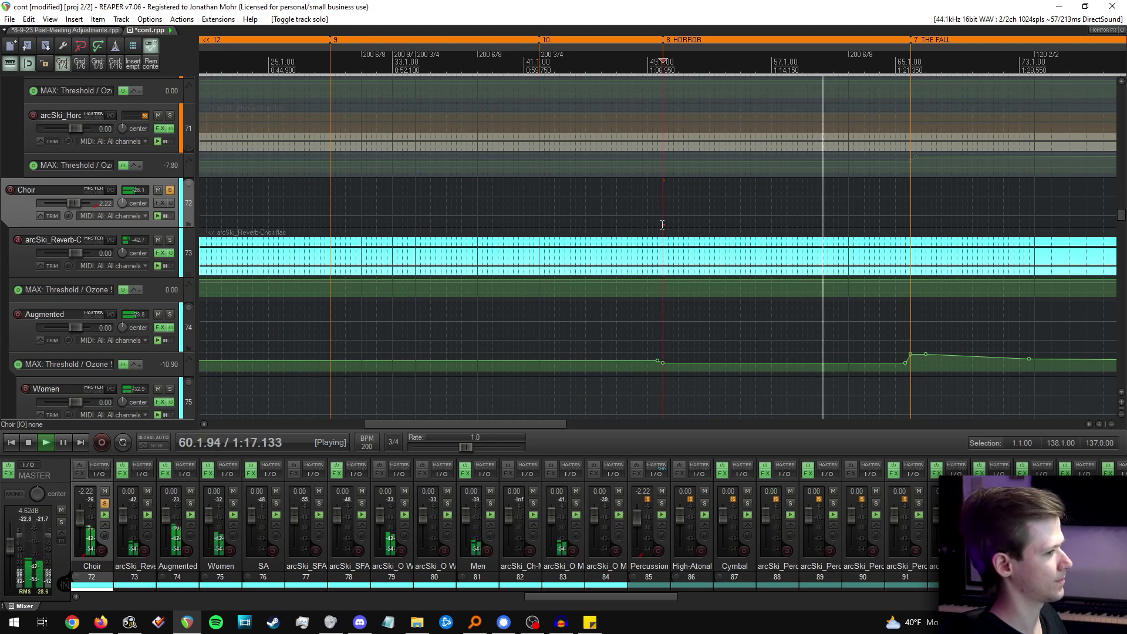
key("space")
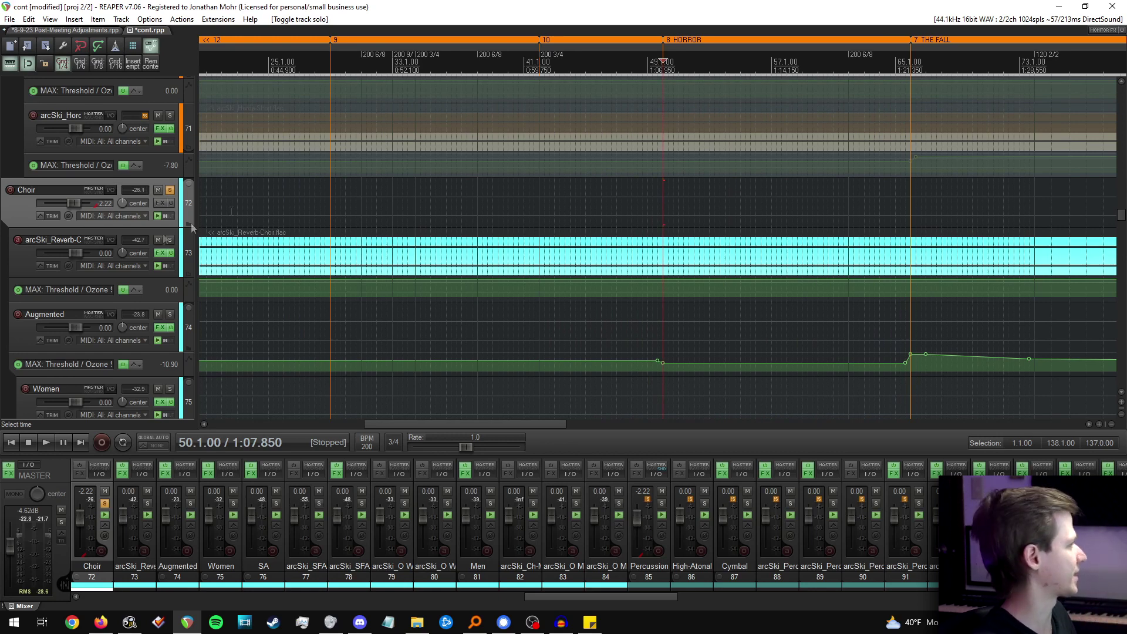
left_click(171, 189)
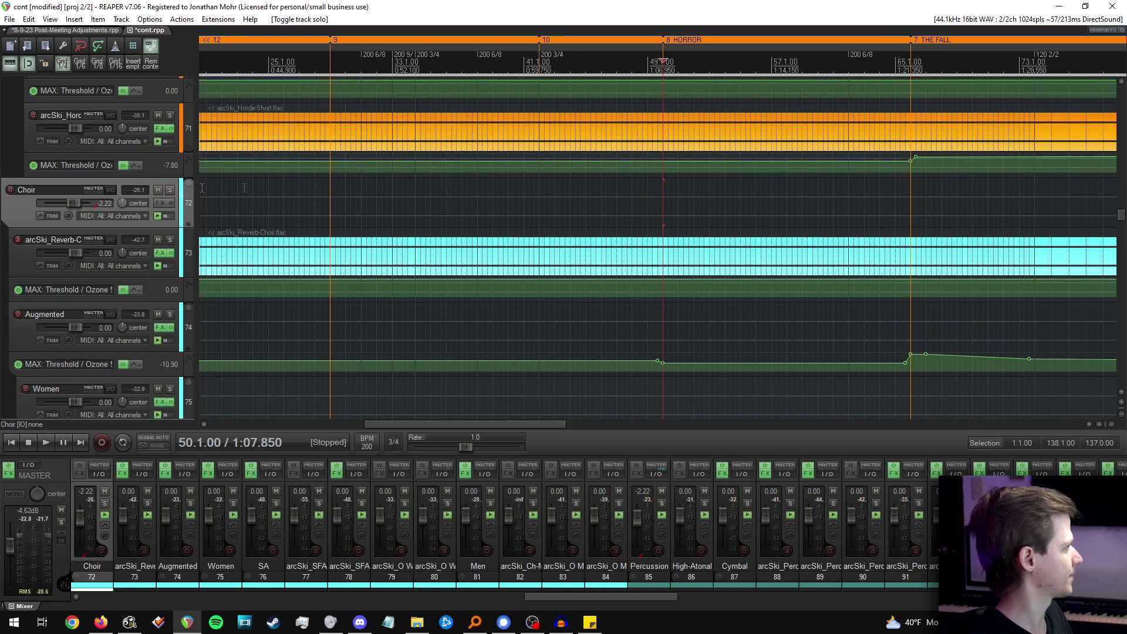
Play the full mix with the choir from 49.3.00, just before HORROR, and stop playback.
left_click(658, 212)
key("space")
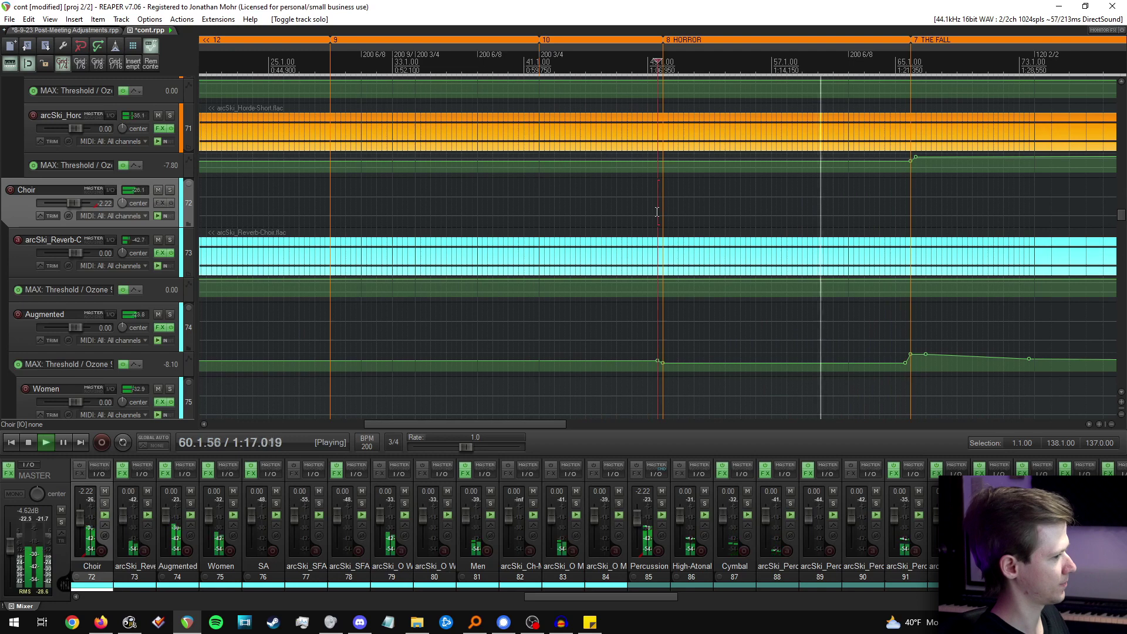
key("space")
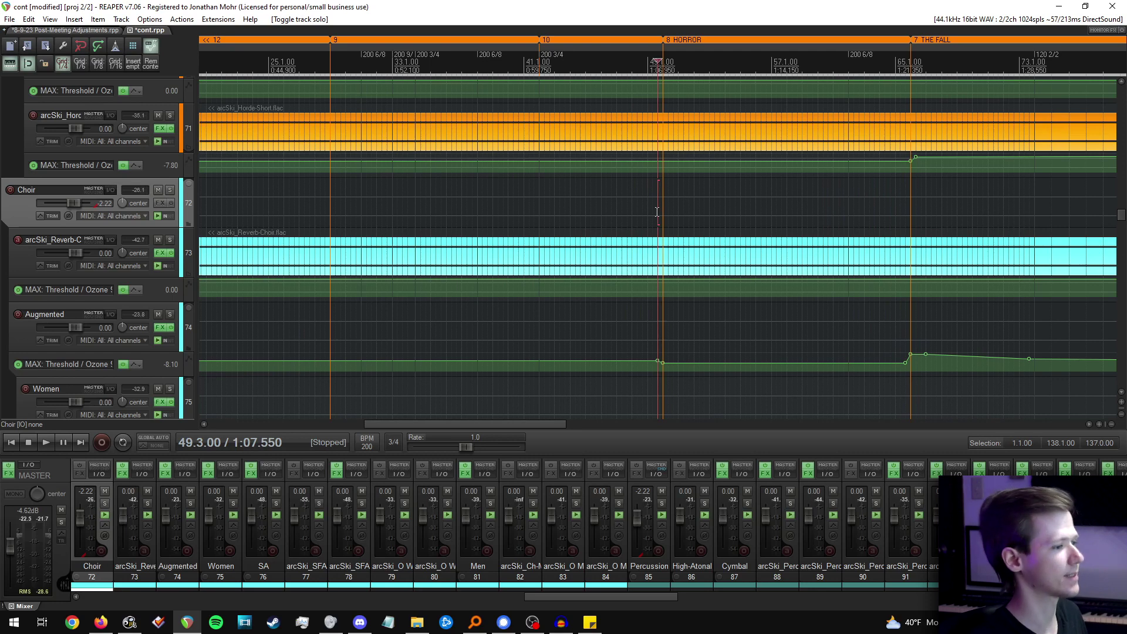
Mute the Choir folder, play the mix without it from 49.3.00, then stop playback and unmute the folder.
left_click(157, 190)
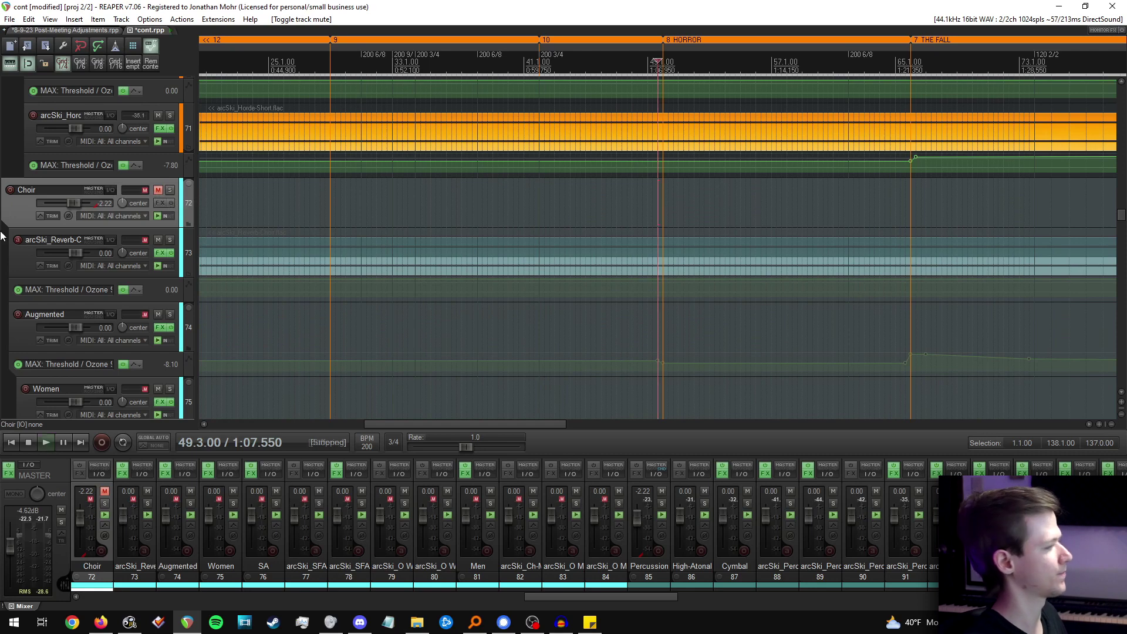
key("space")
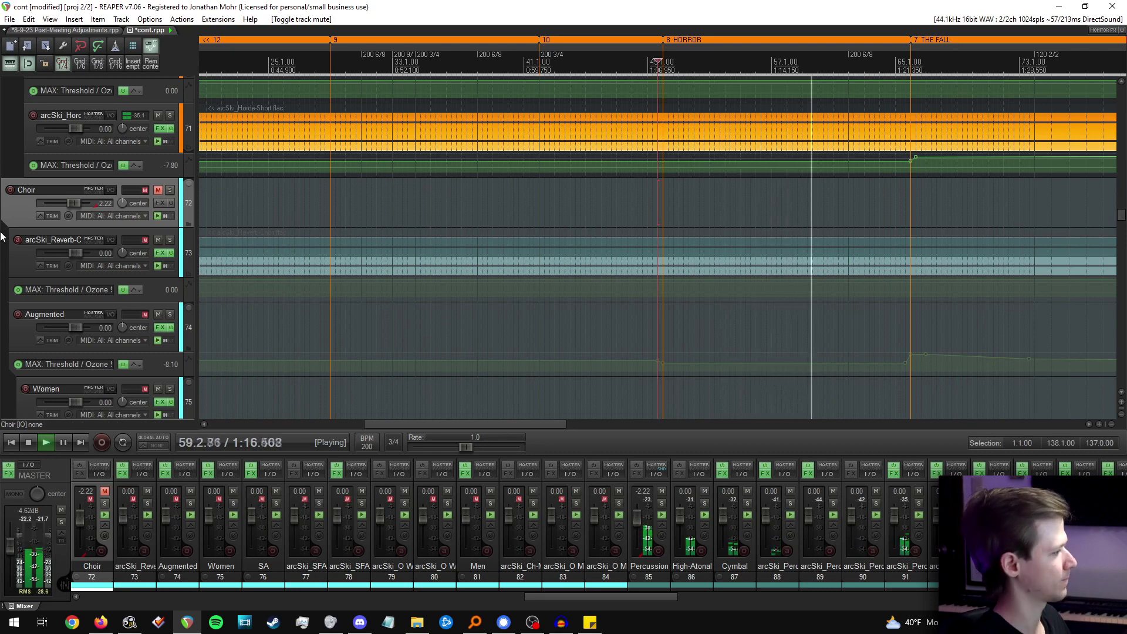
key("space")
left_click(156, 190)
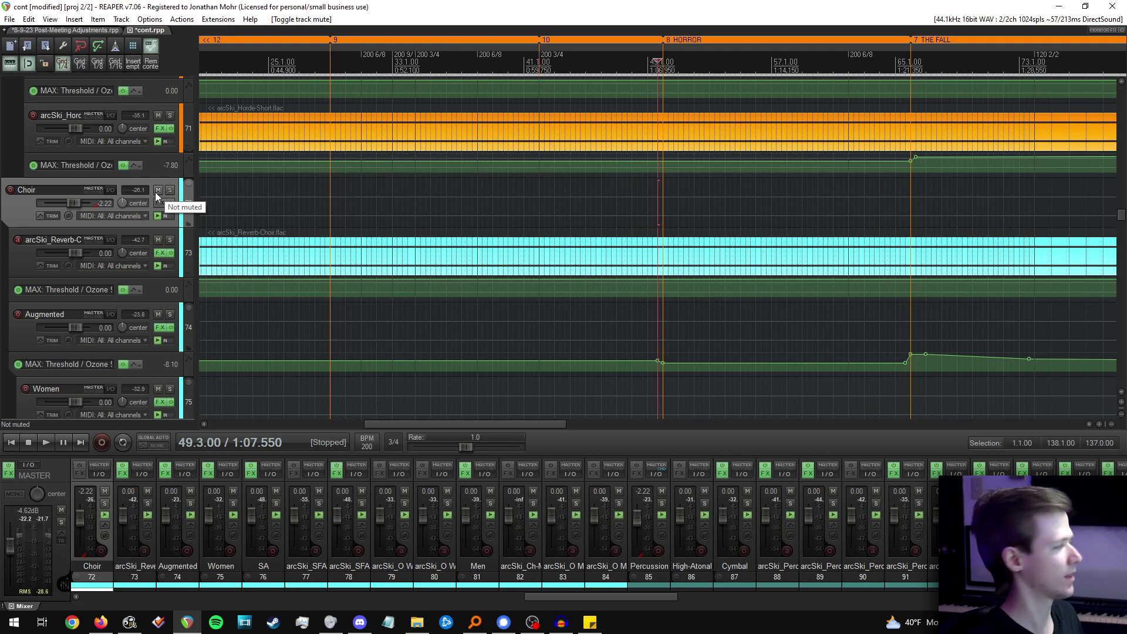
Solo the Choir folder together with the arcSki_Perc-L-Organ track, play both from 49.3.00, and stop playback.
left_click(170, 190)
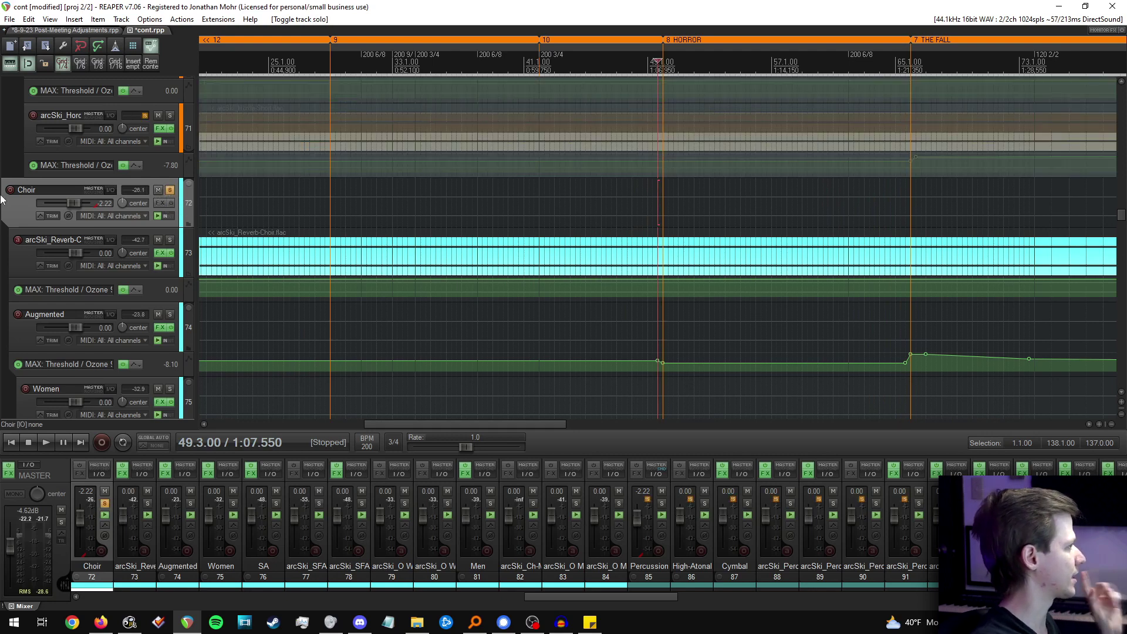
scroll(1, 189, "down", 5)
scroll(1, 189, "down", 20)
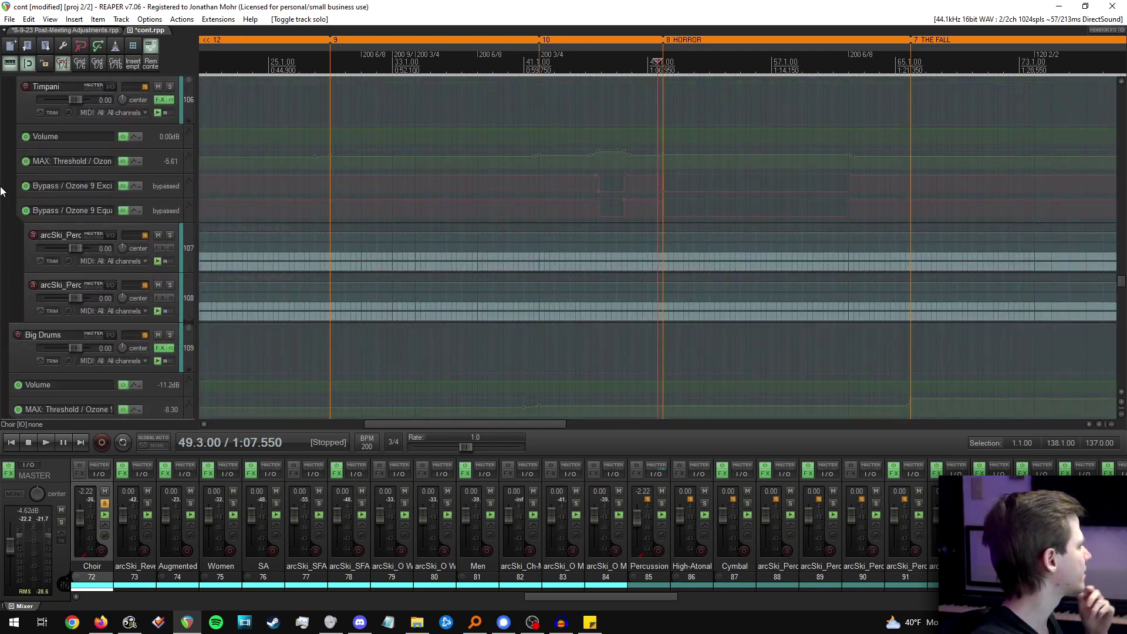
scroll(1, 189, "up", 4)
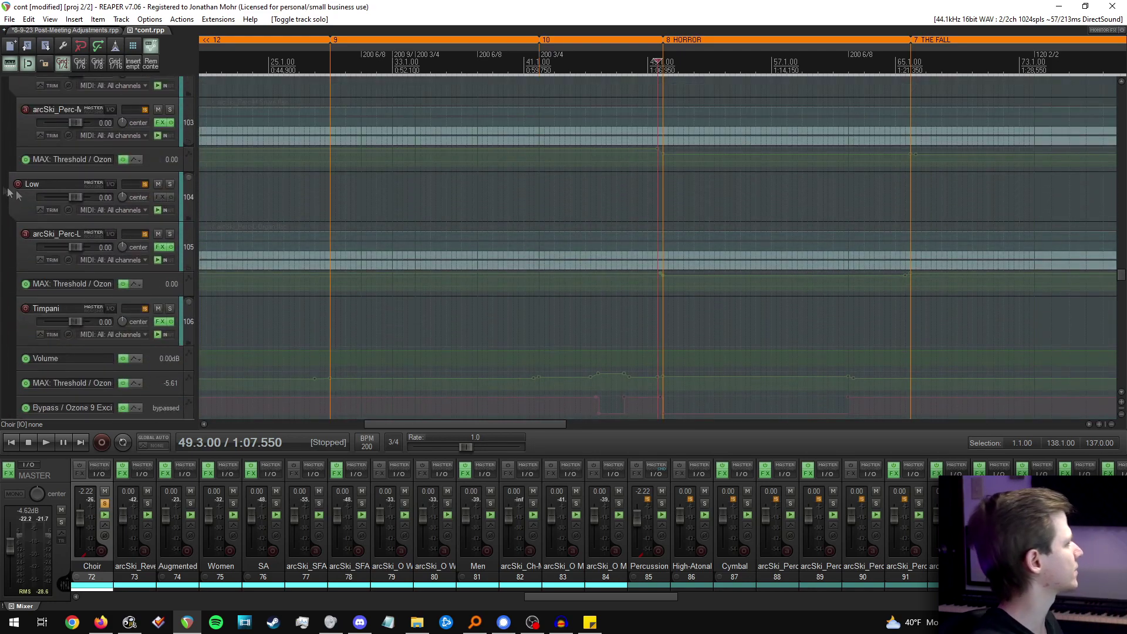
left_click(171, 234)
key("space")
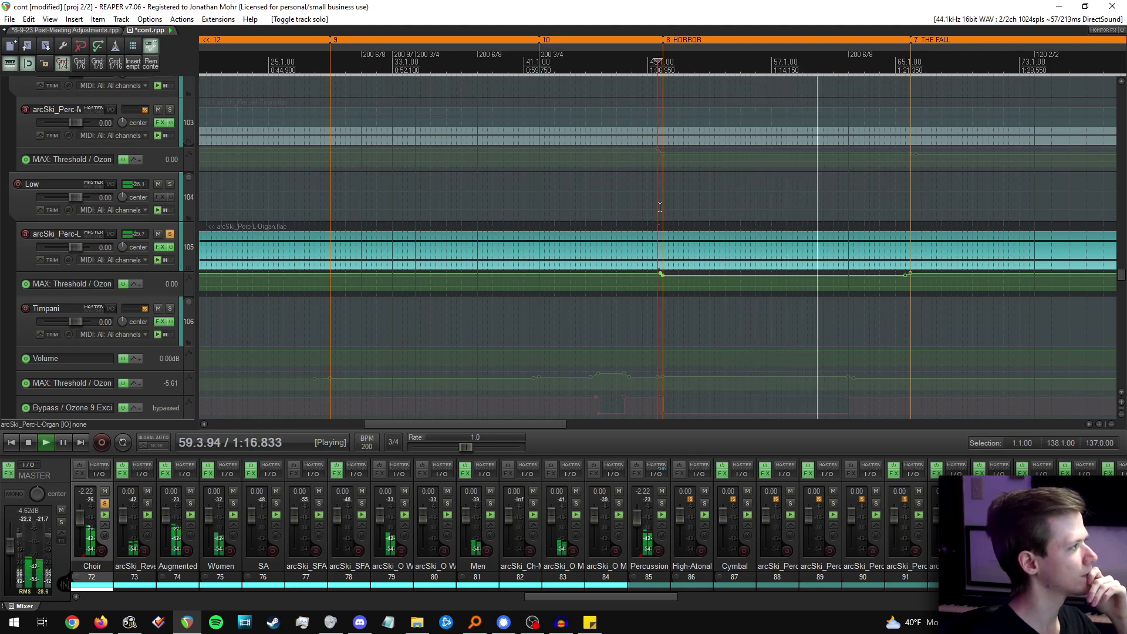
key("space")
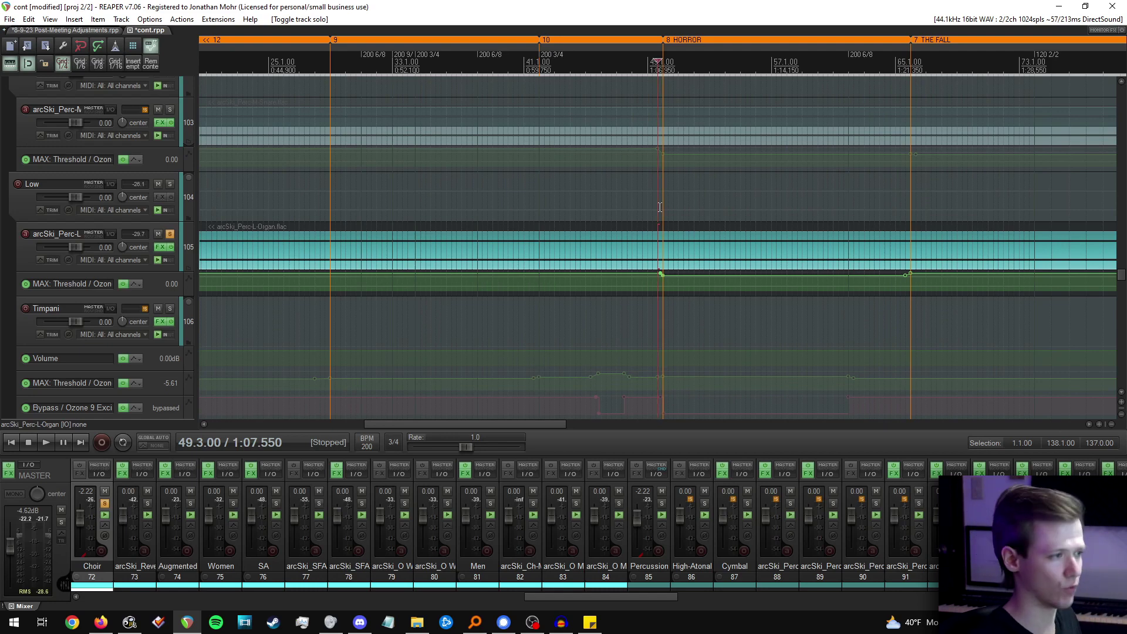
Clear the solos and move the edit cursor to 93.1.00, the start of the CITY region, on the organ track.
left_click(63, 227)
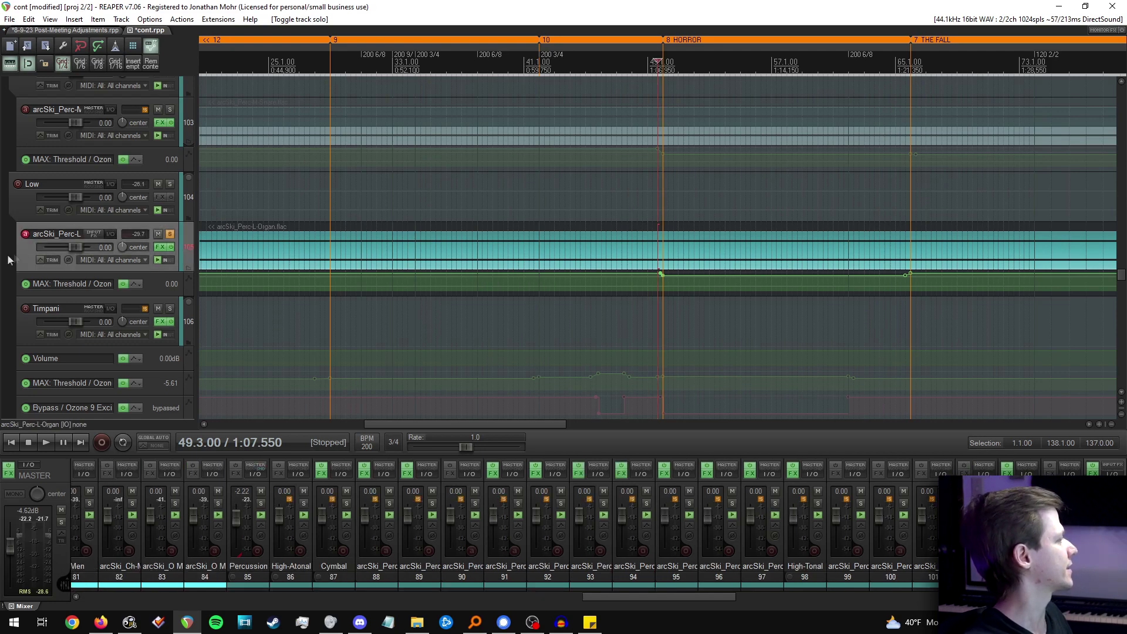
scroll(655, 241, "down", 5)
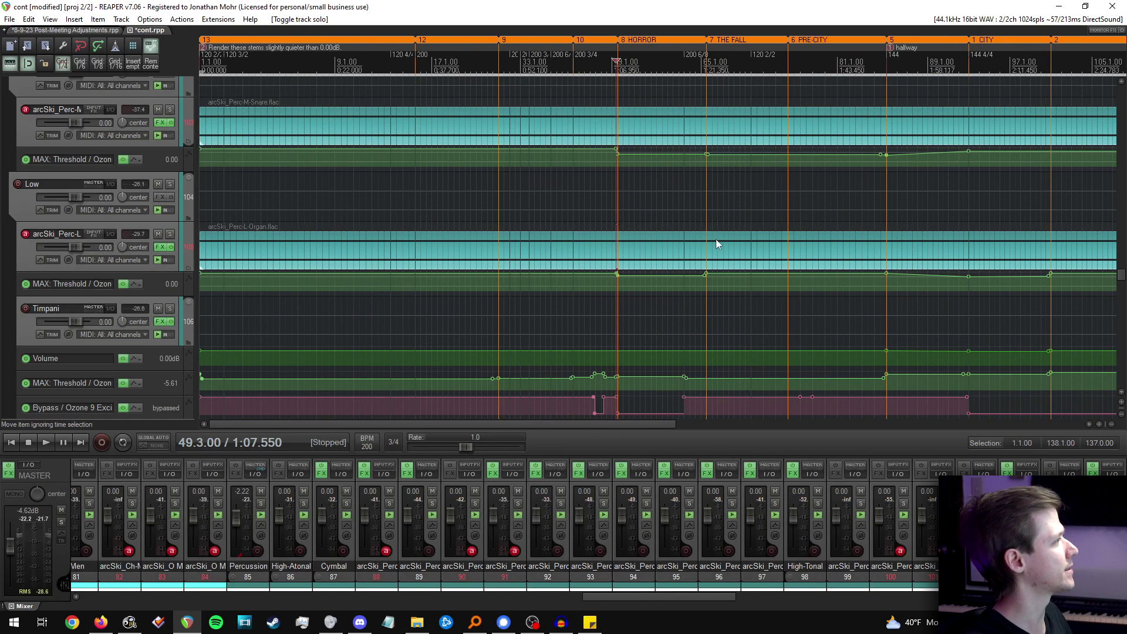
left_click(749, 252)
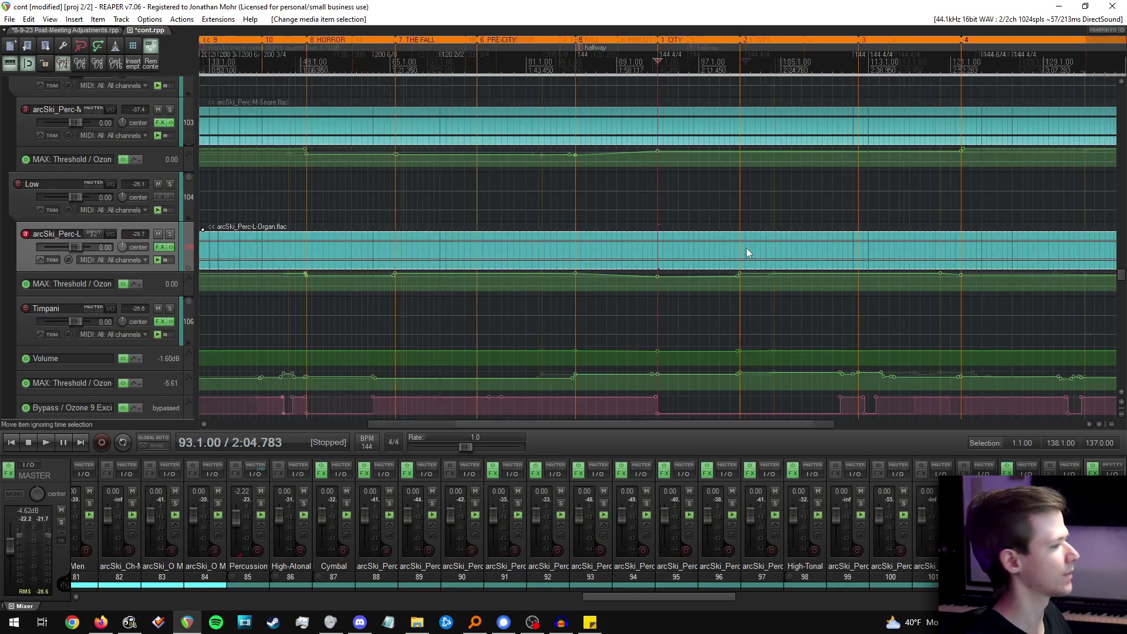
Return to the Choir folder track and solo it with the CITY region in view.
scroll(749, 252, "up", 5)
scroll(0, 161, "up", 10)
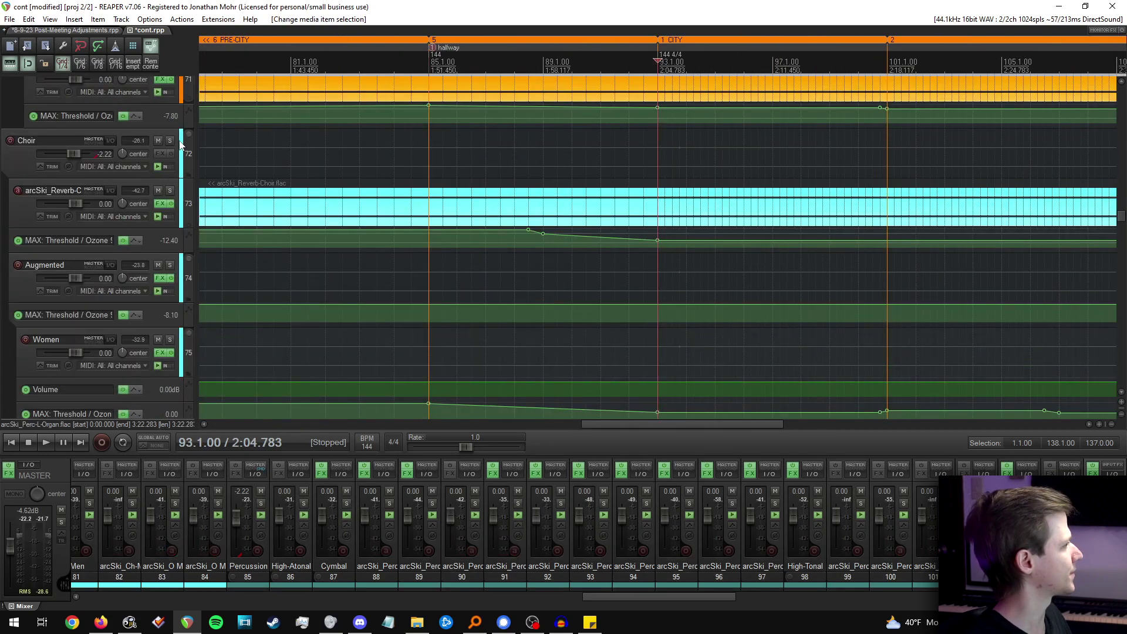
left_click(169, 140)
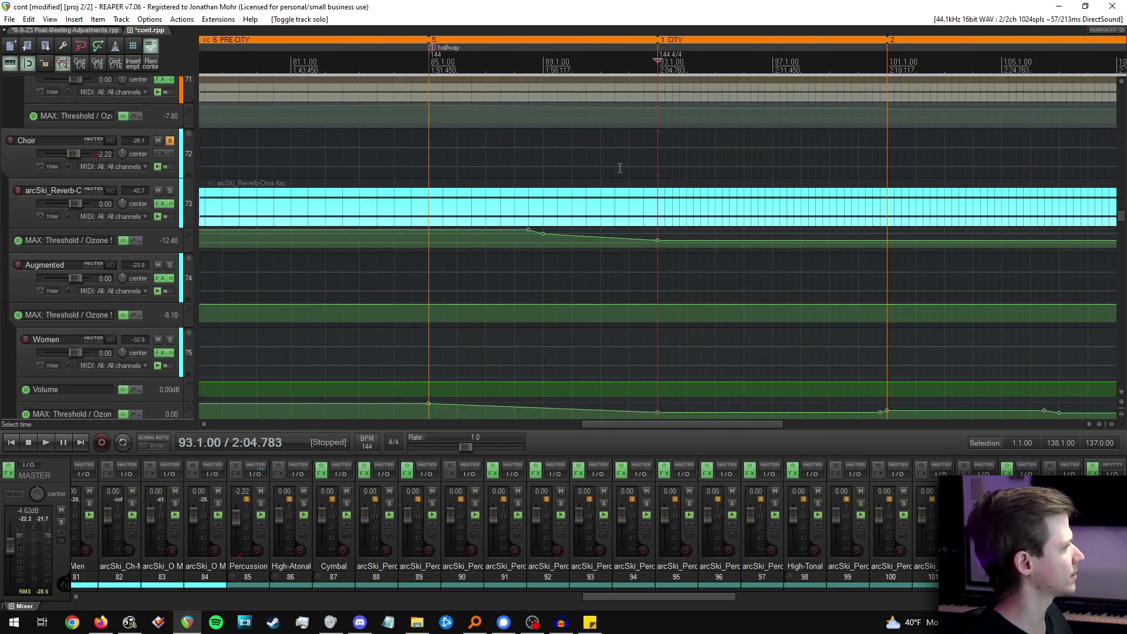
Play the soloed Choir folder from 92.2.00, just before the CITY region, and stop playback.
left_click(642, 175)
scroll(675, 171, "down", 5)
key("space")
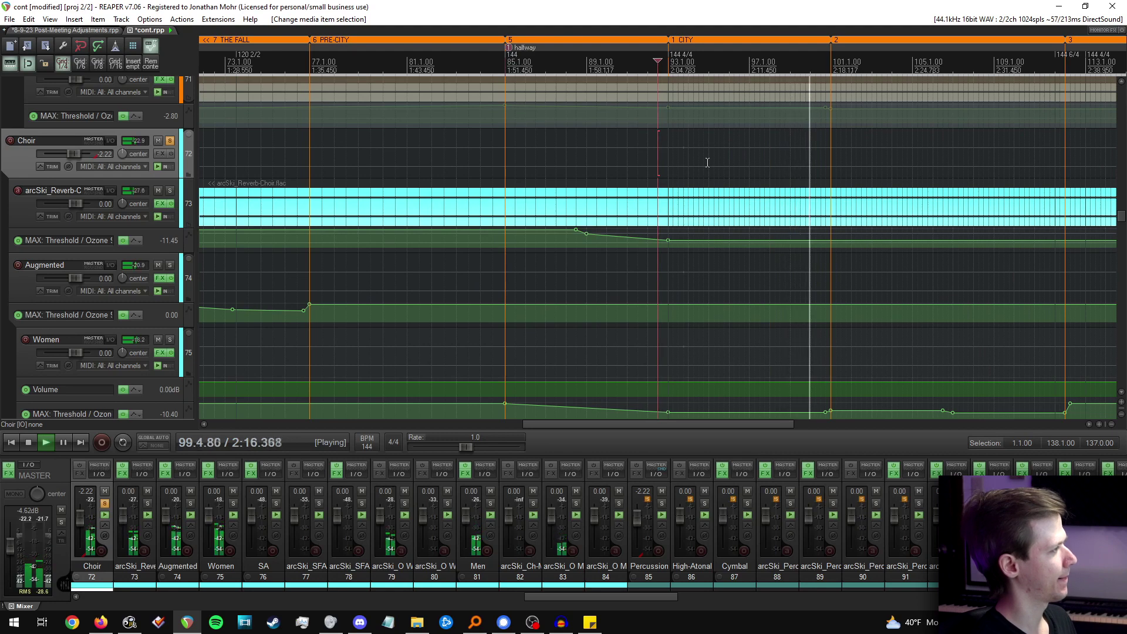
key("space")
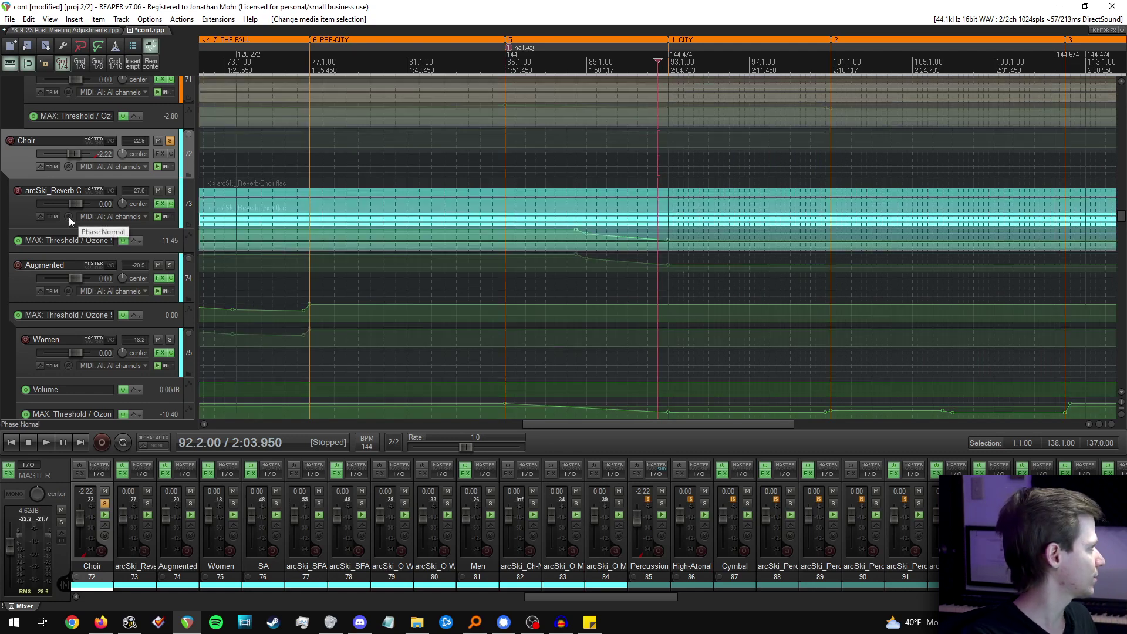
Solo the arcSki_Horns-1 track in the Mid brass folder together with the Choir, play both from 92.2.00, and stop playback.
scroll(2, 229, "up", 10)
scroll(2, 229, "up", 3)
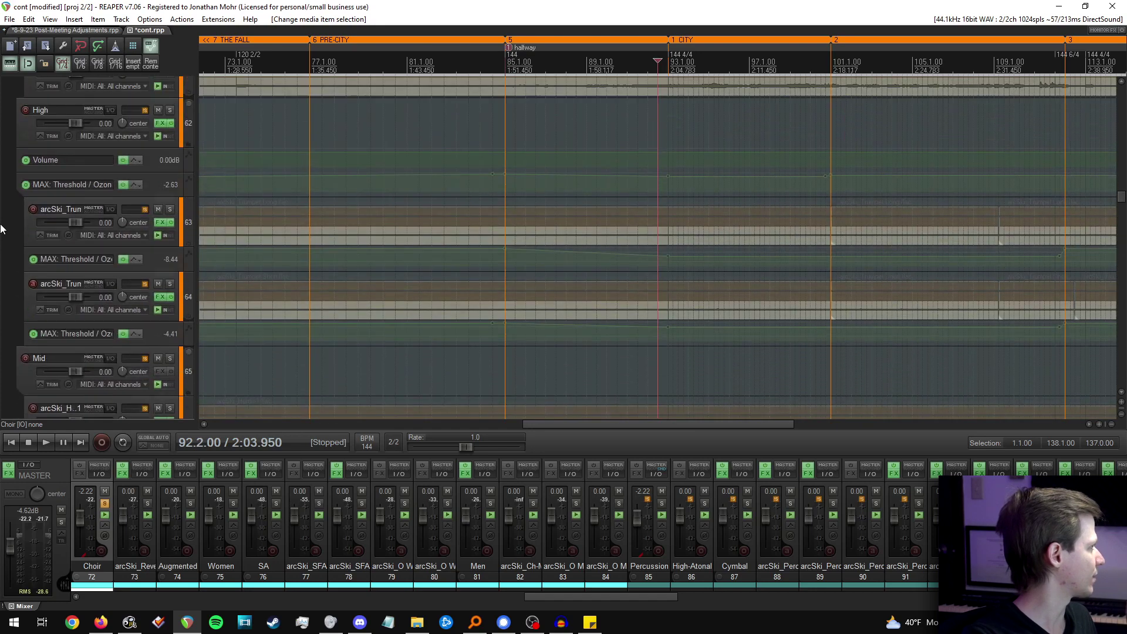
scroll(2, 229, "down", 4)
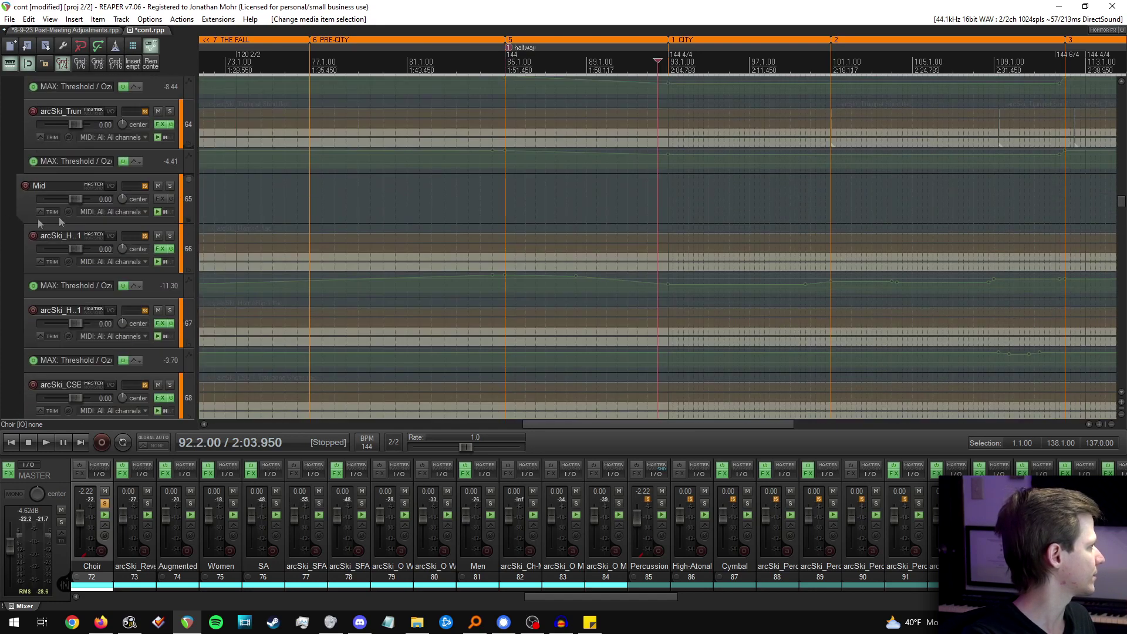
left_click(170, 236)
scroll(694, 194, "down", 1)
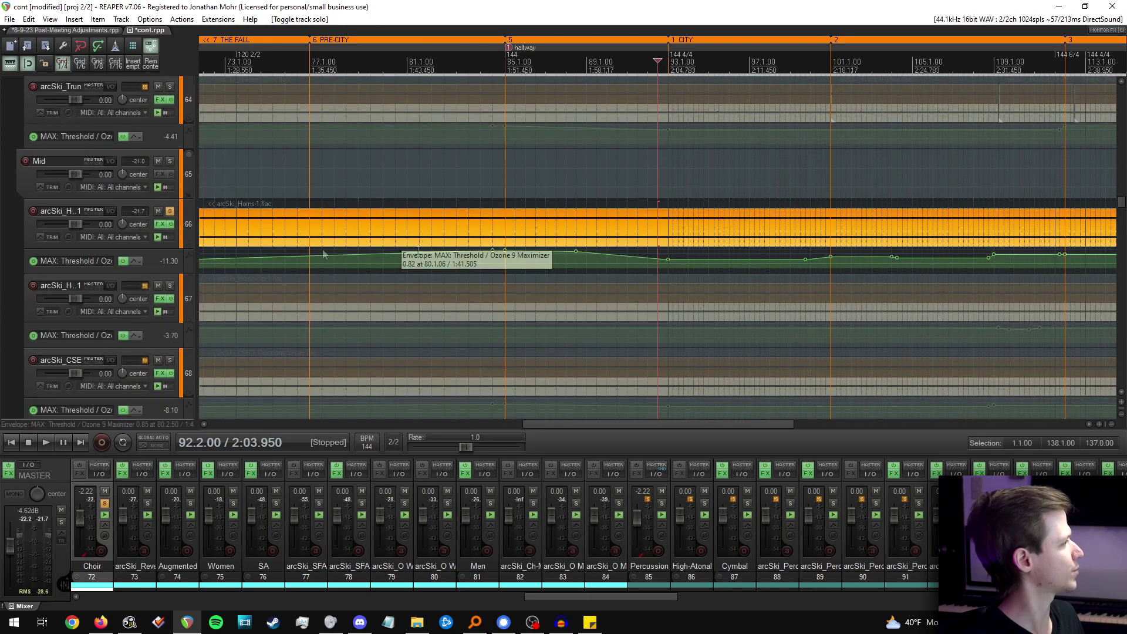
key("space")
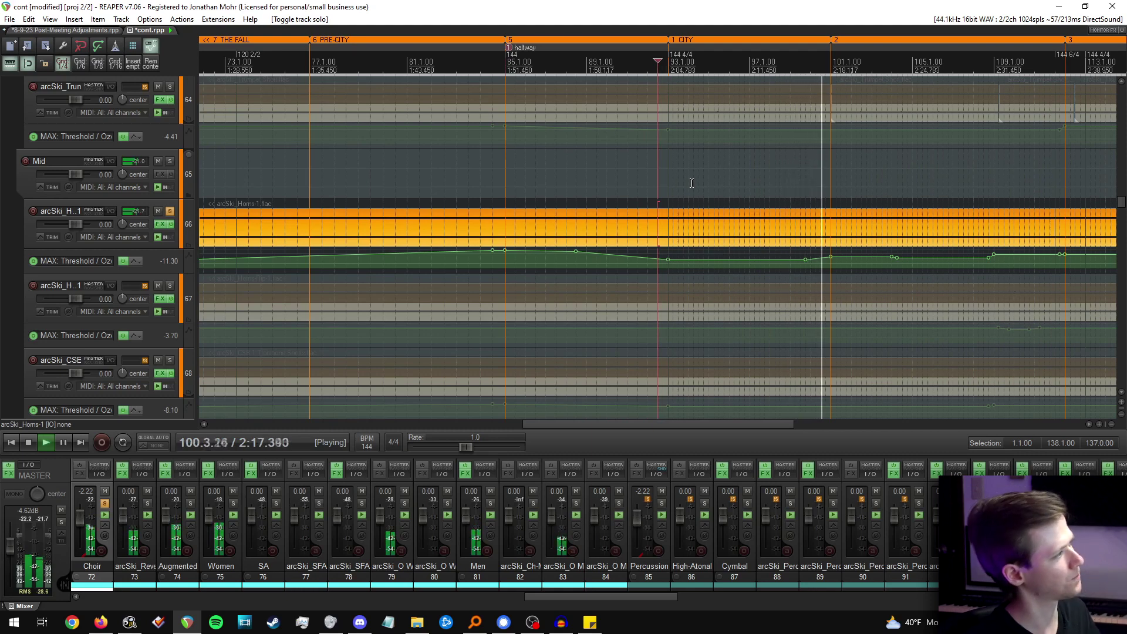
key("space")
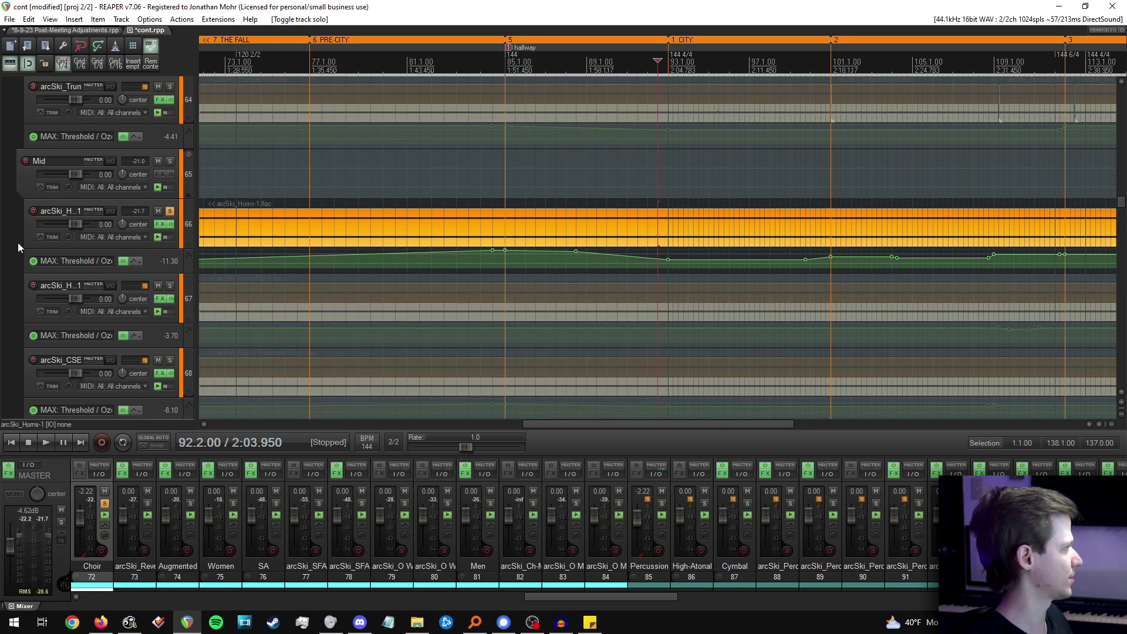
Clear the Choir and arcSki_Horns-1 solos, play the full mix from 92.2.00, and stop playback.
left_click(37, 245)
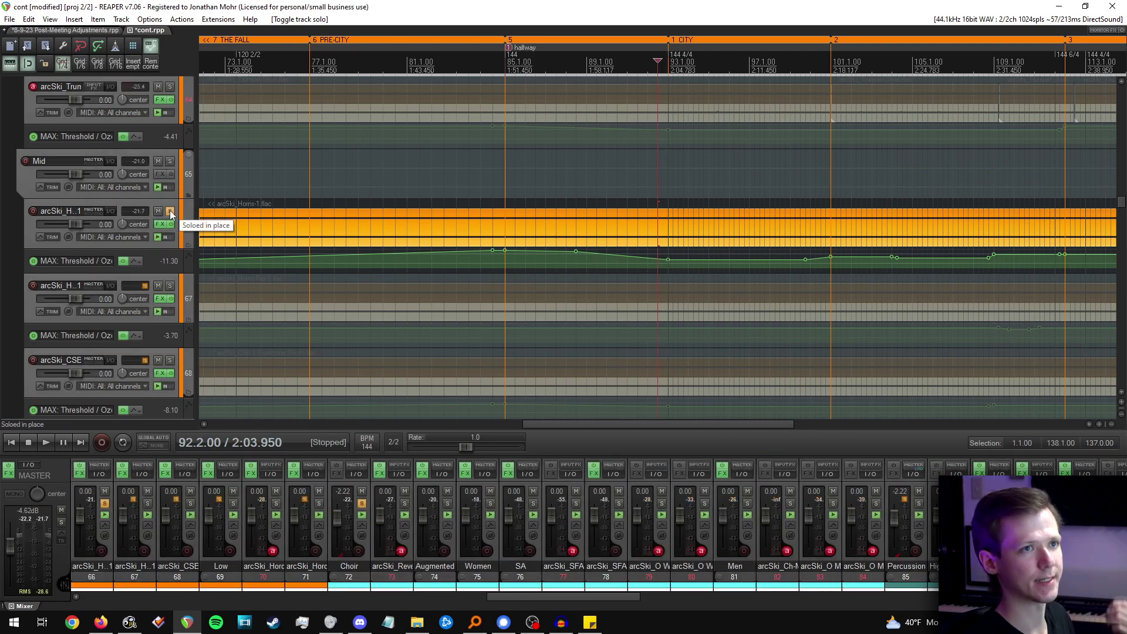
left_click(170, 211)
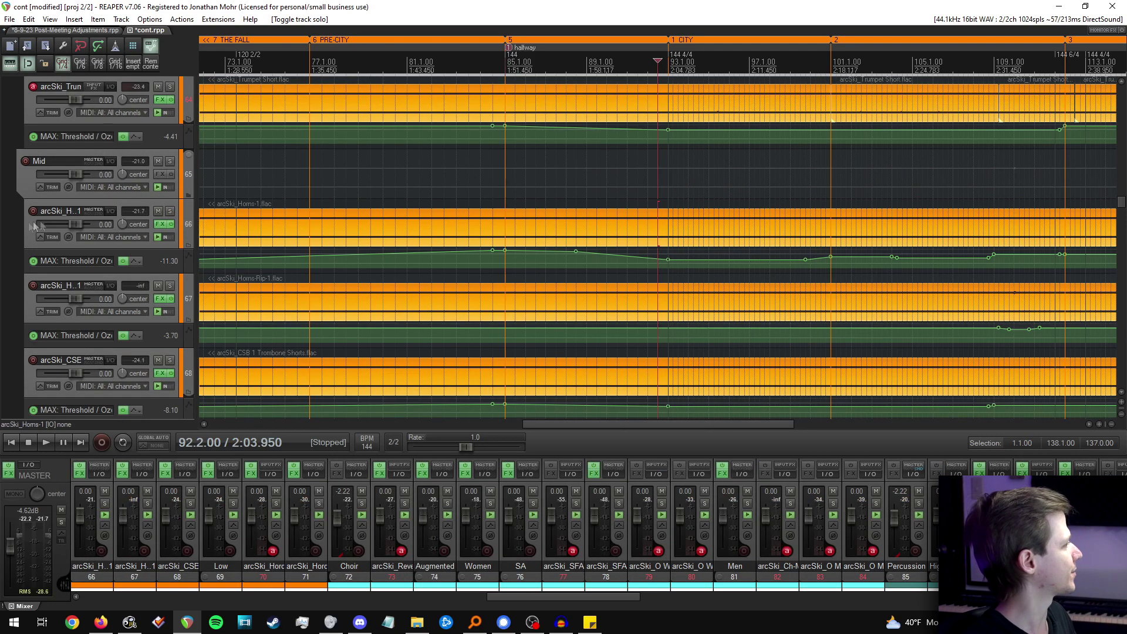
left_click(657, 191)
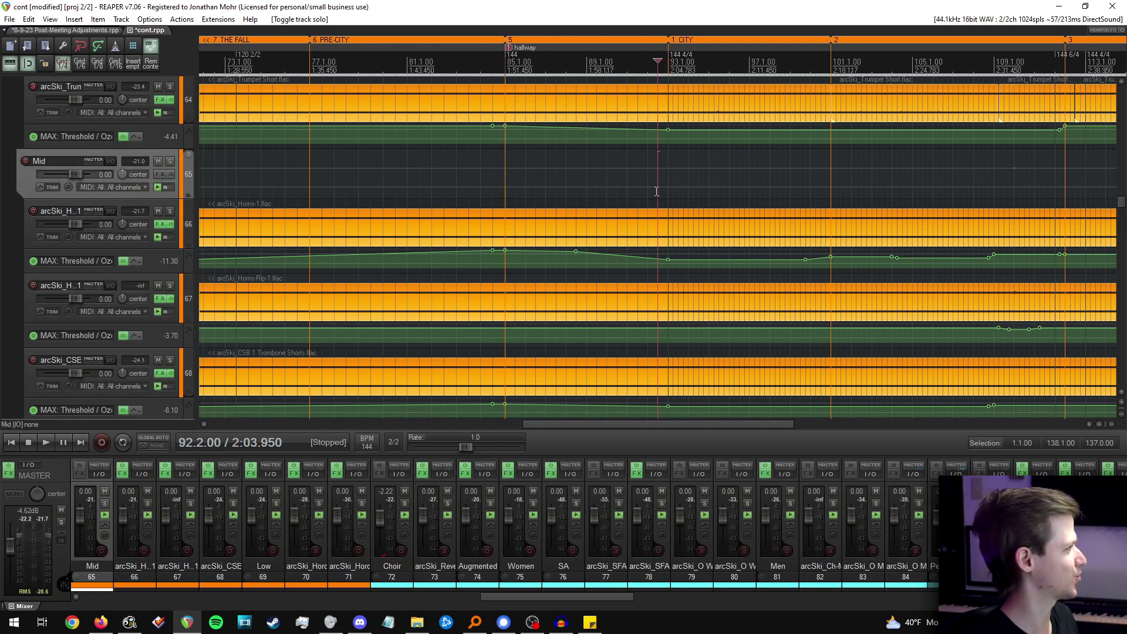
key("space")
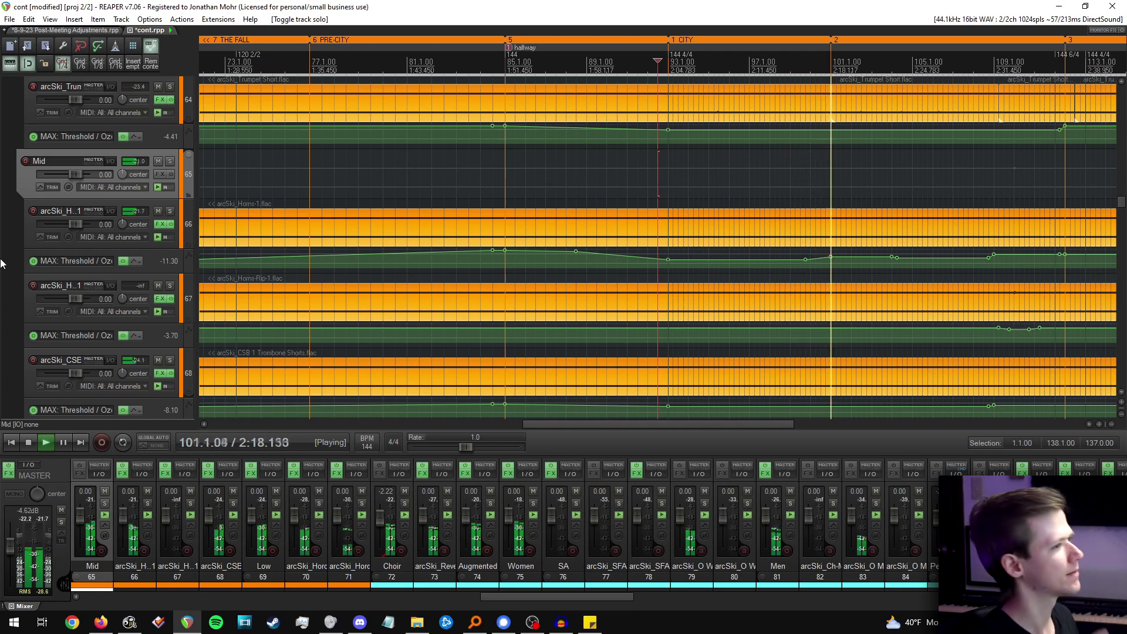
key("space")
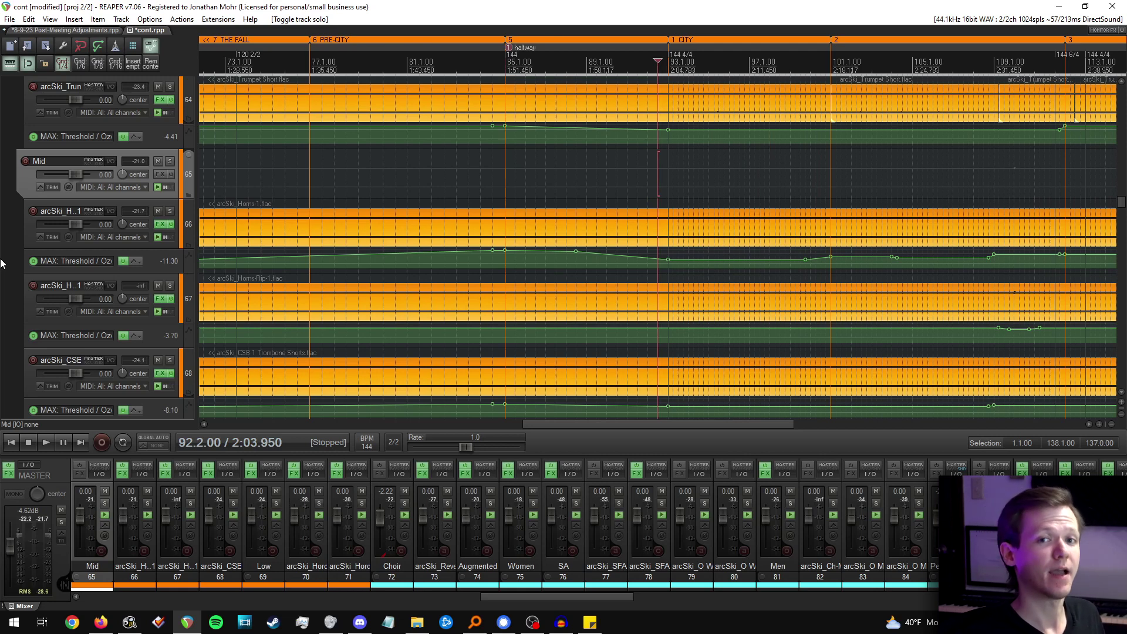
Move the edit cursor to 19.1.00, inside region 12, on the Mid brass folder track.
key("Down")
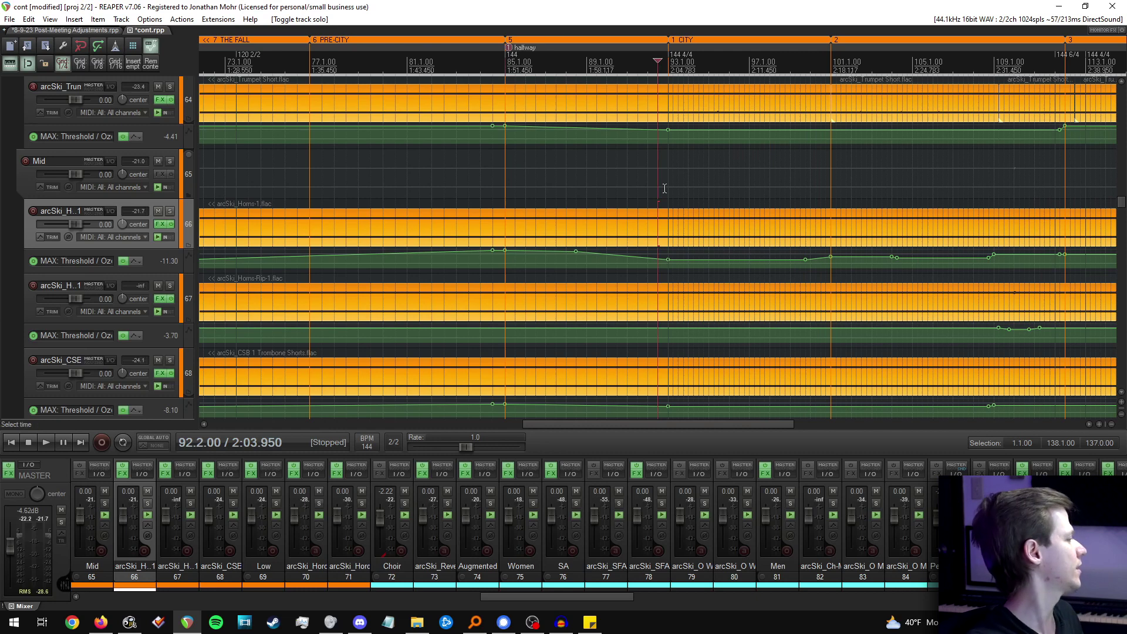
scroll(664, 188, "down", 5)
left_click(272, 167)
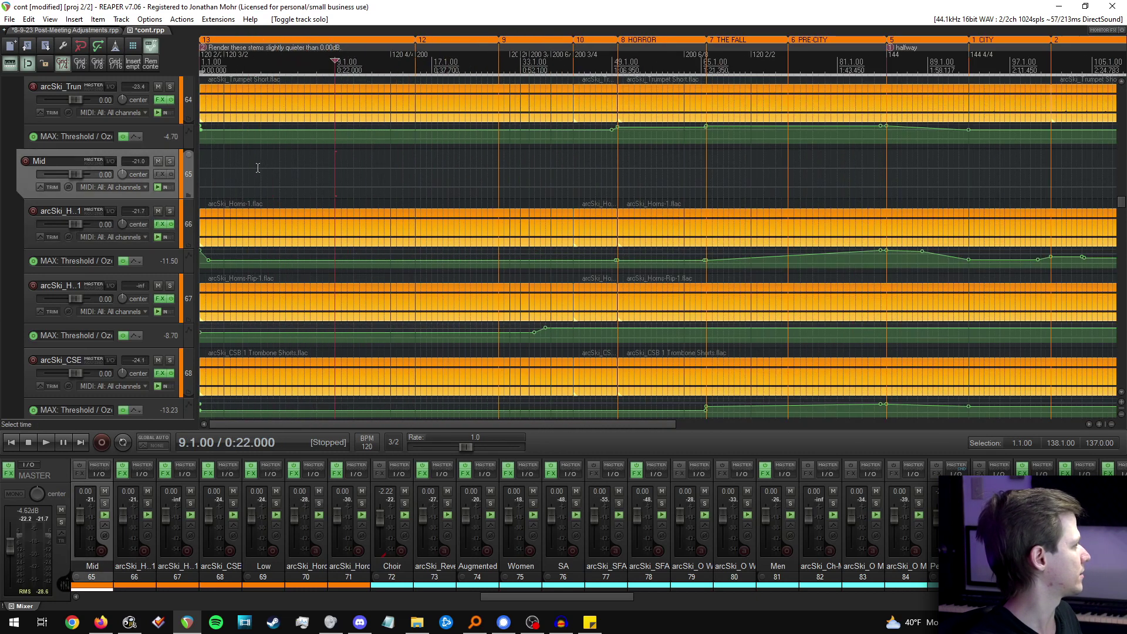
left_click(401, 183)
scroll(399, 184, "up", 1)
left_click(426, 185)
left_click(455, 189)
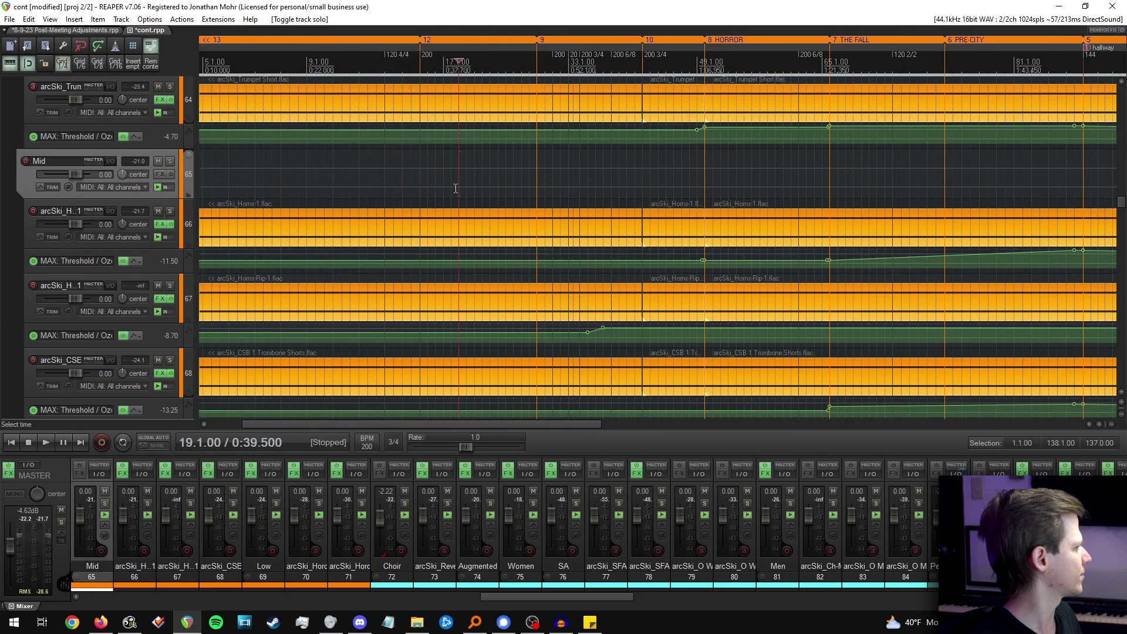
Solo the Recorded folder inside Strings, play it from 19.1.00, and stop playback.
scroll(6, 249, "up", 20)
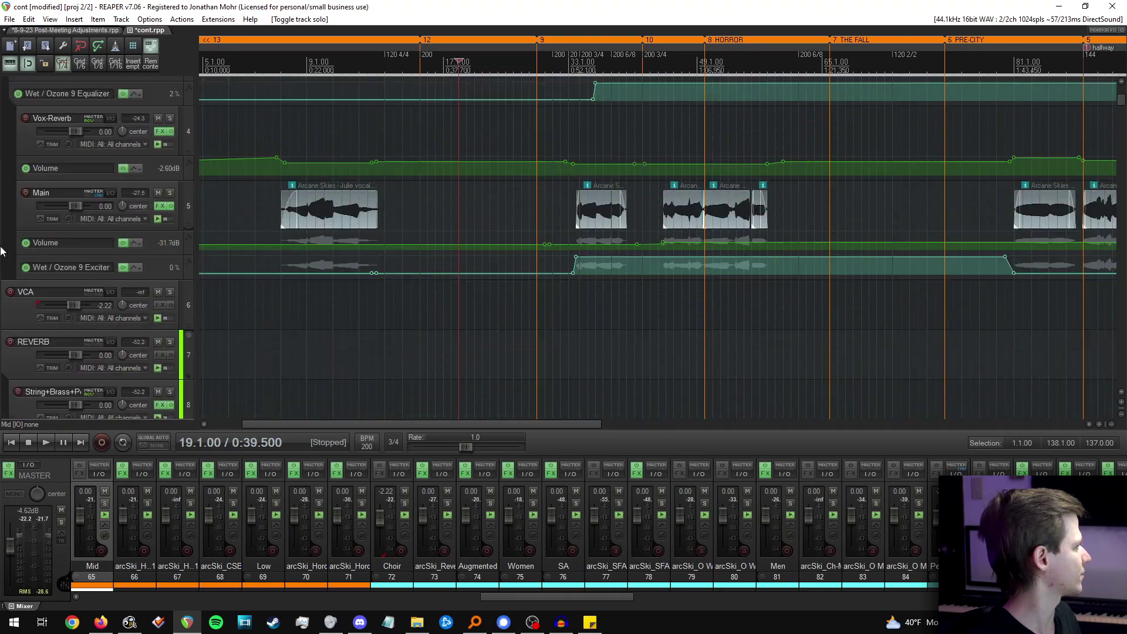
scroll(2, 249, "down", 8)
left_click(193, 156)
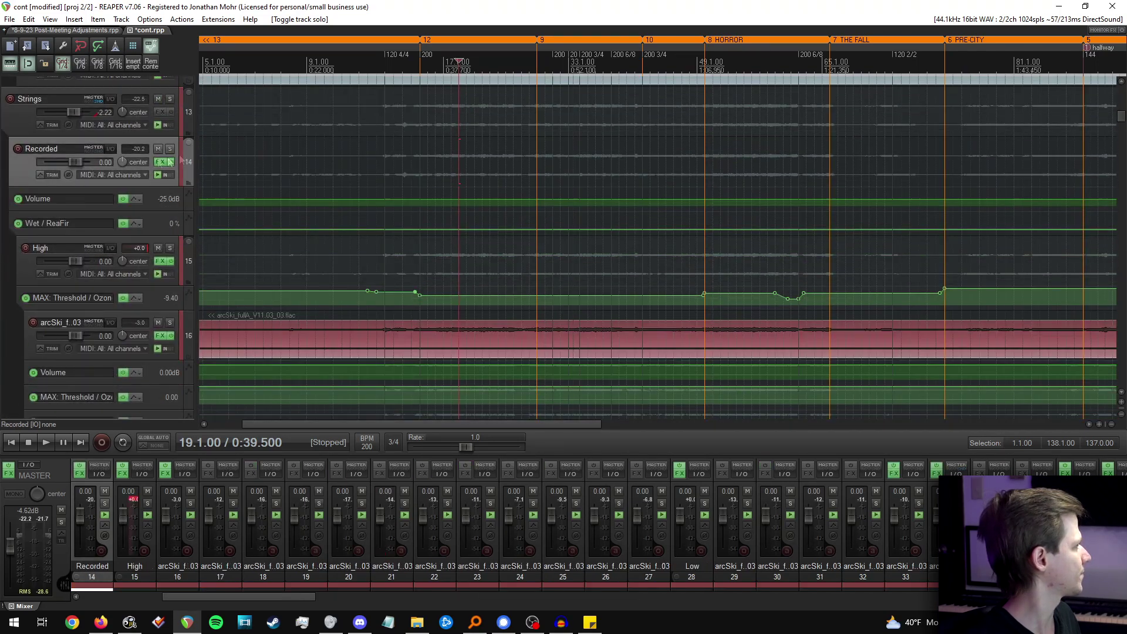
left_click(170, 149)
key("space")
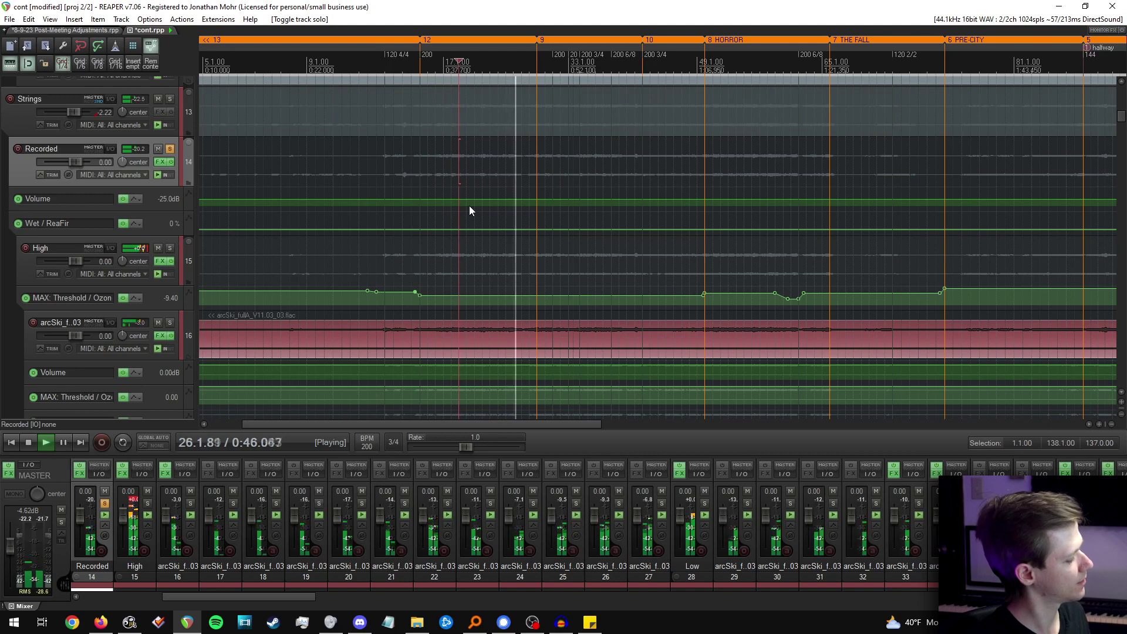
key("space")
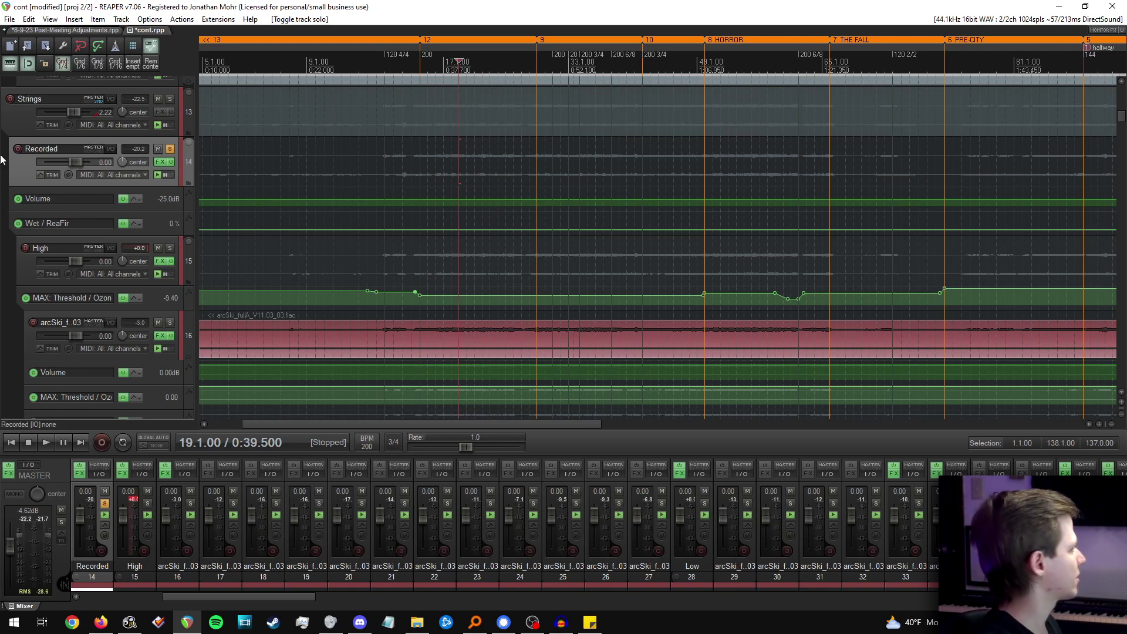
Unsolo the Recorded strings folder and select the String+Brass+Perc+Wood track in the REVERB folder.
scroll(21, 219, "up", 1)
scroll(6, 218, "up", 4)
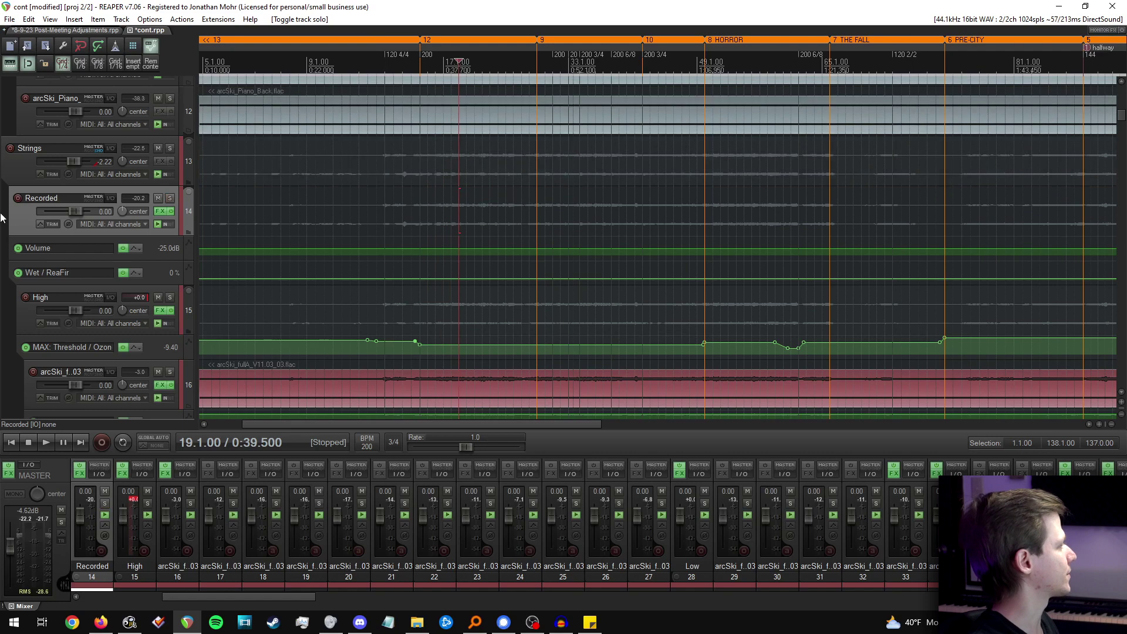
scroll(2, 218, "up", 7)
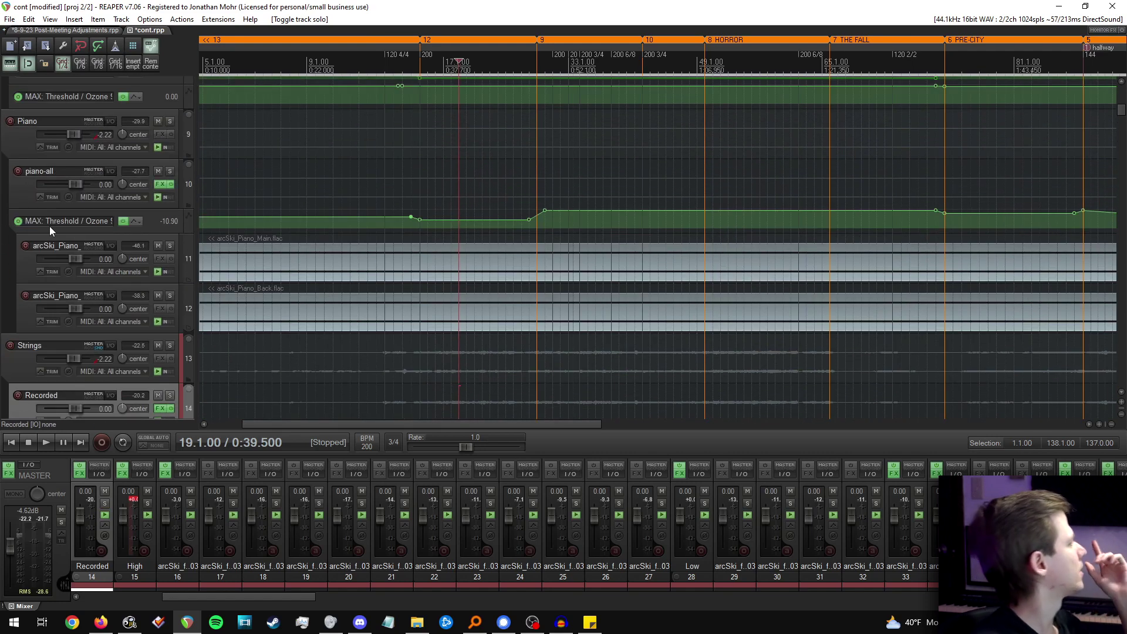
left_click(4, 347)
scroll(3, 346, "down", 2)
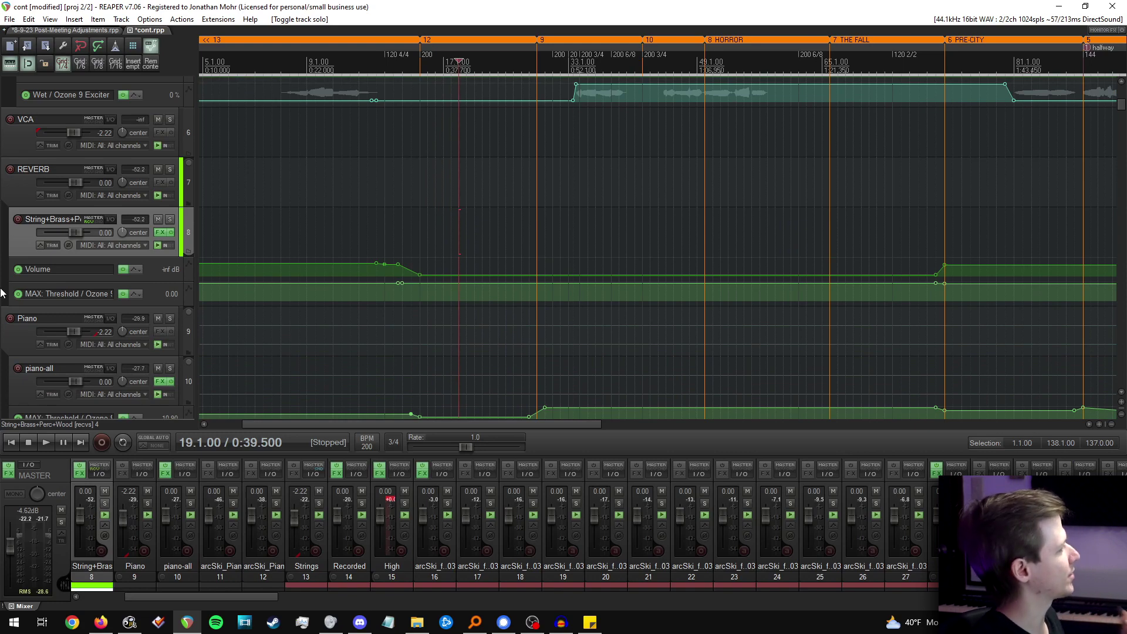
Open the effects chain of the String+Brass+Perc+Wood track and examine the mix and decay settings of its Raum reverb.
mouse_move(112, 219)
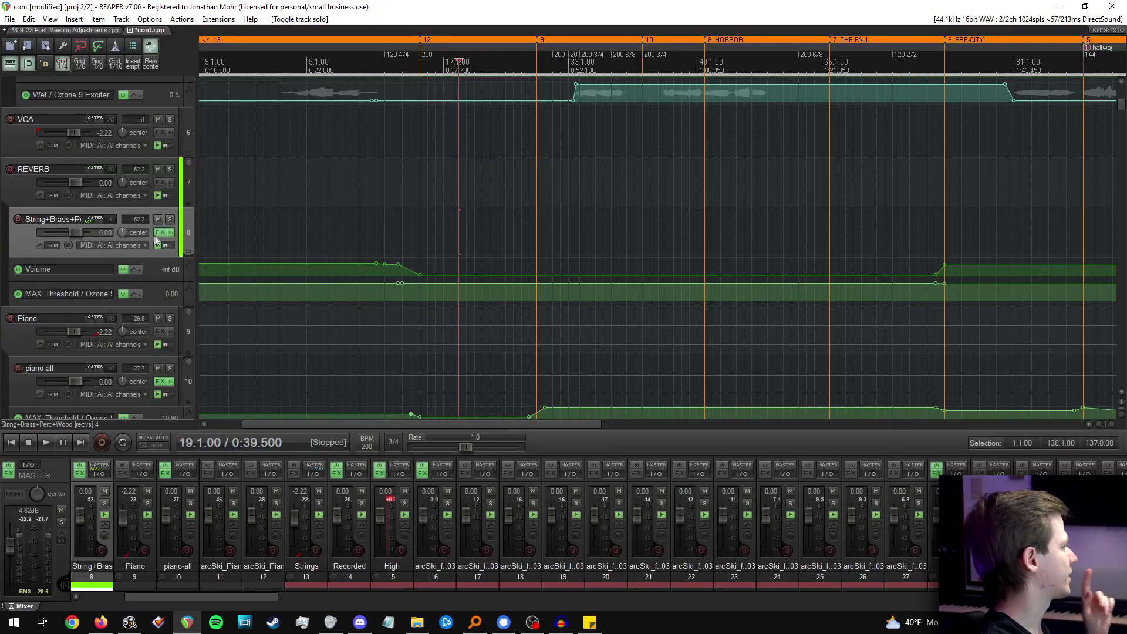
left_click(160, 232)
left_click_drag(577, 317, 573, 221)
mouse_move(747, 397)
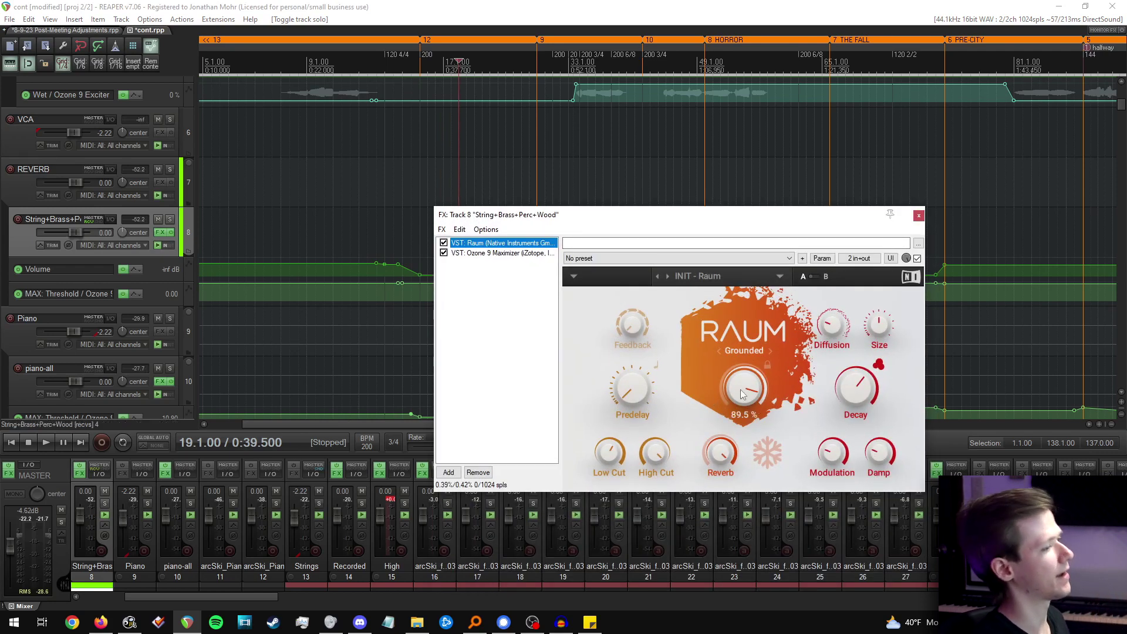
mouse_move(851, 387)
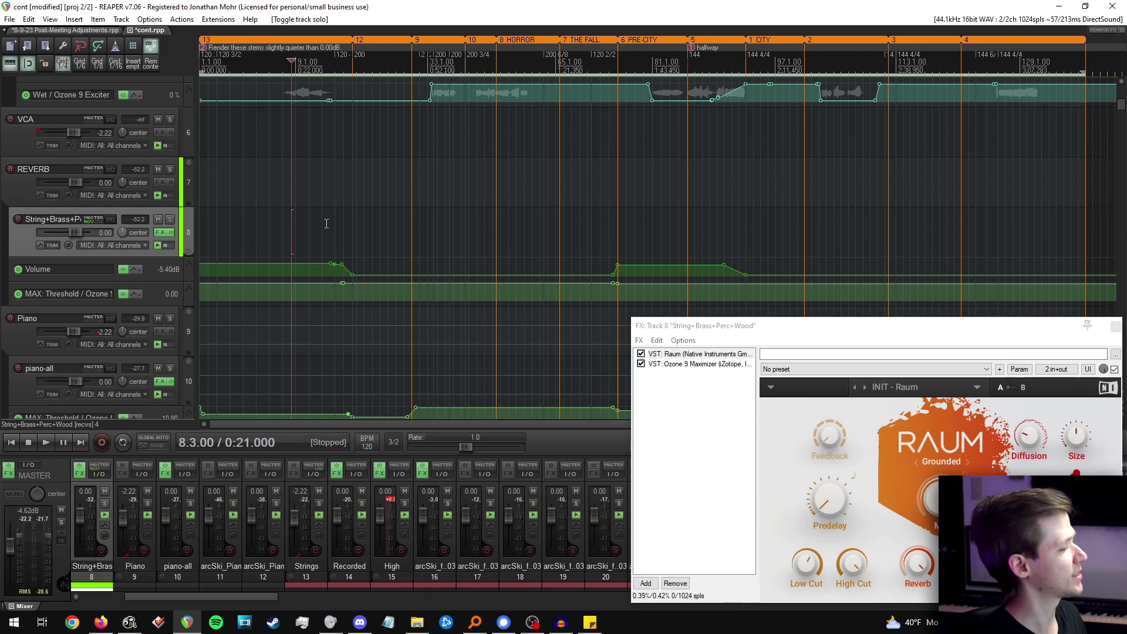
Make a time selection over the PRE-CITY region and undo the selection.
left_click(426, 226)
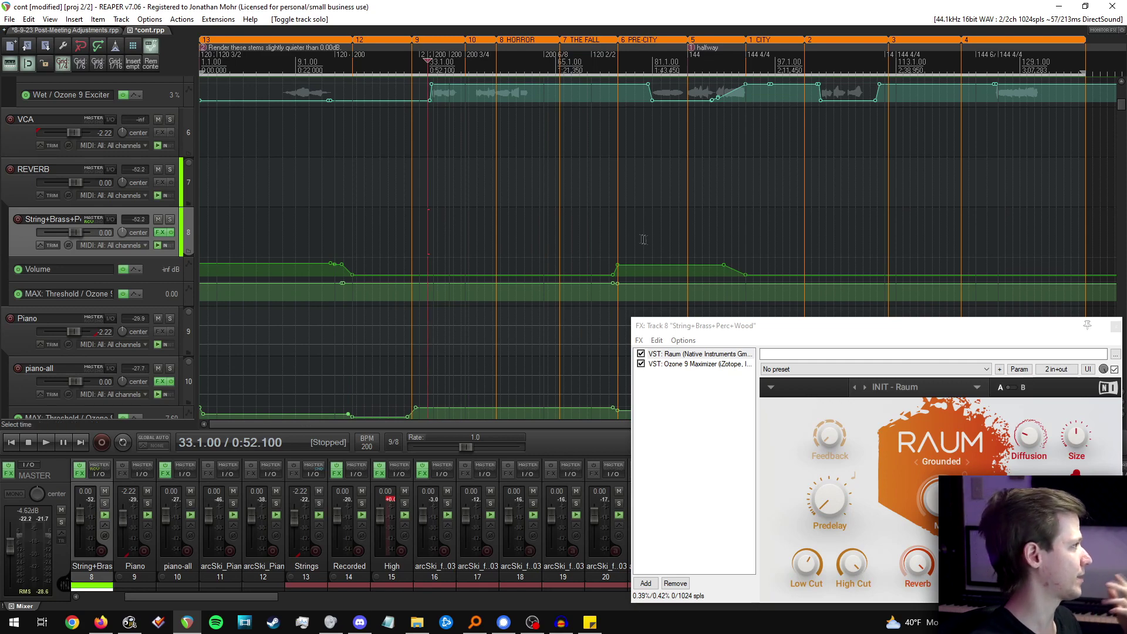
left_click_drag(620, 232, 689, 230)
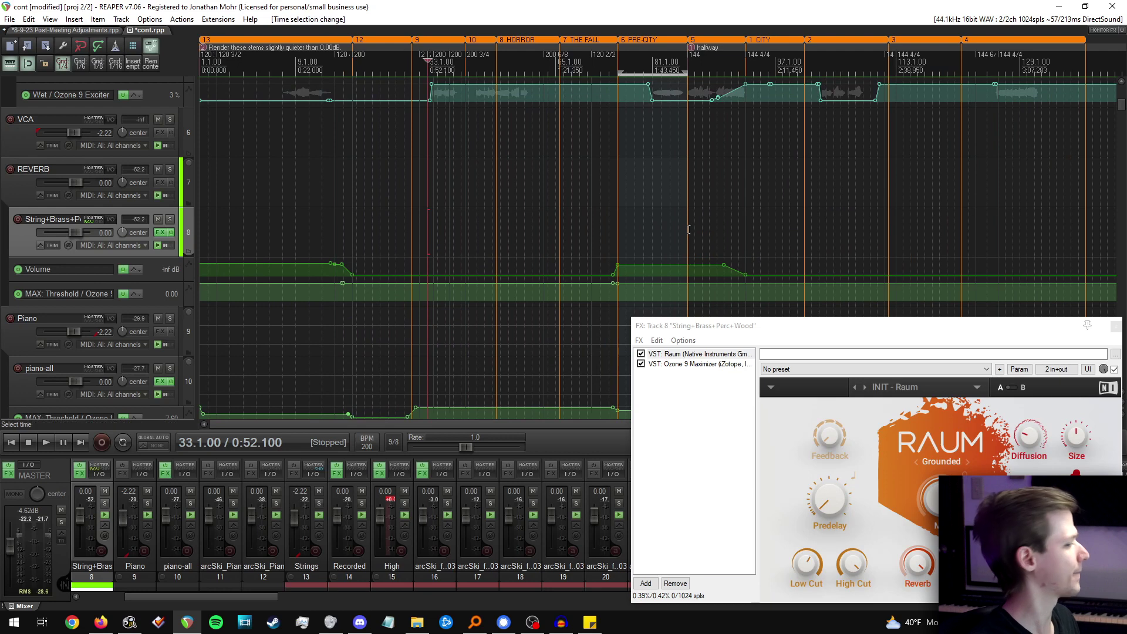
key("ctrl+z")
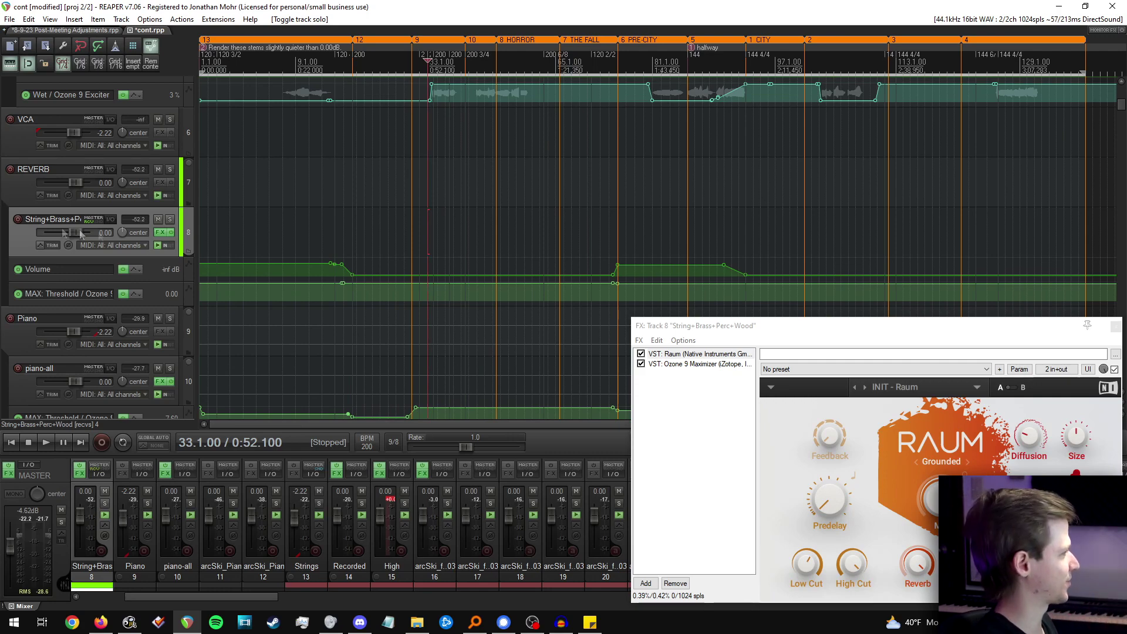
Raise the reverb track's Volume envelope to -6.20 dB from region 12 up to PRE-CITY, play a short part after 33.1.00, and stop.
left_click(357, 250)
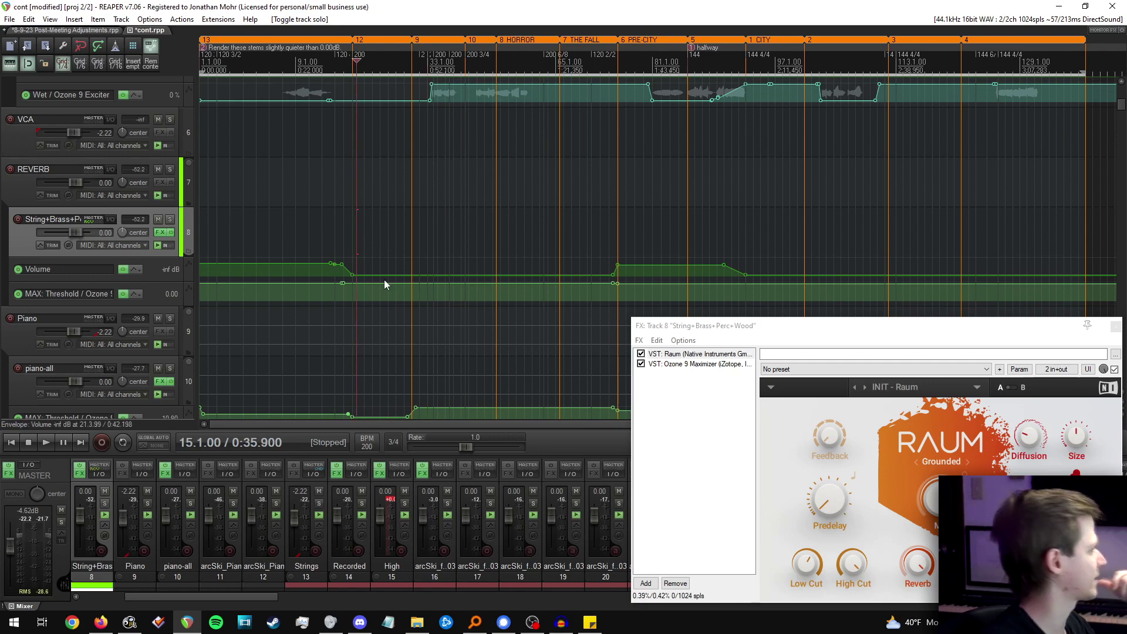
left_click_drag(383, 277, 388, 77)
left_click(440, 203)
left_click(437, 224)
key("space")
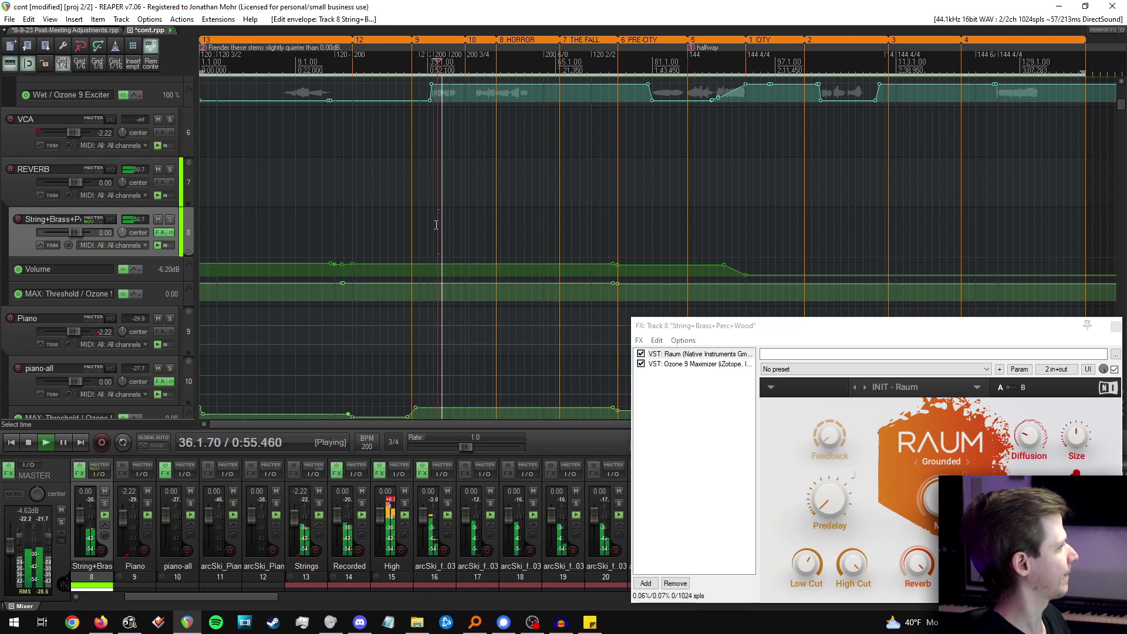
key("space")
Play the mix with the raised reverb from 15.1.00, the start of region 12, and stop playback.
left_click(412, 222)
left_click(357, 219)
key("space")
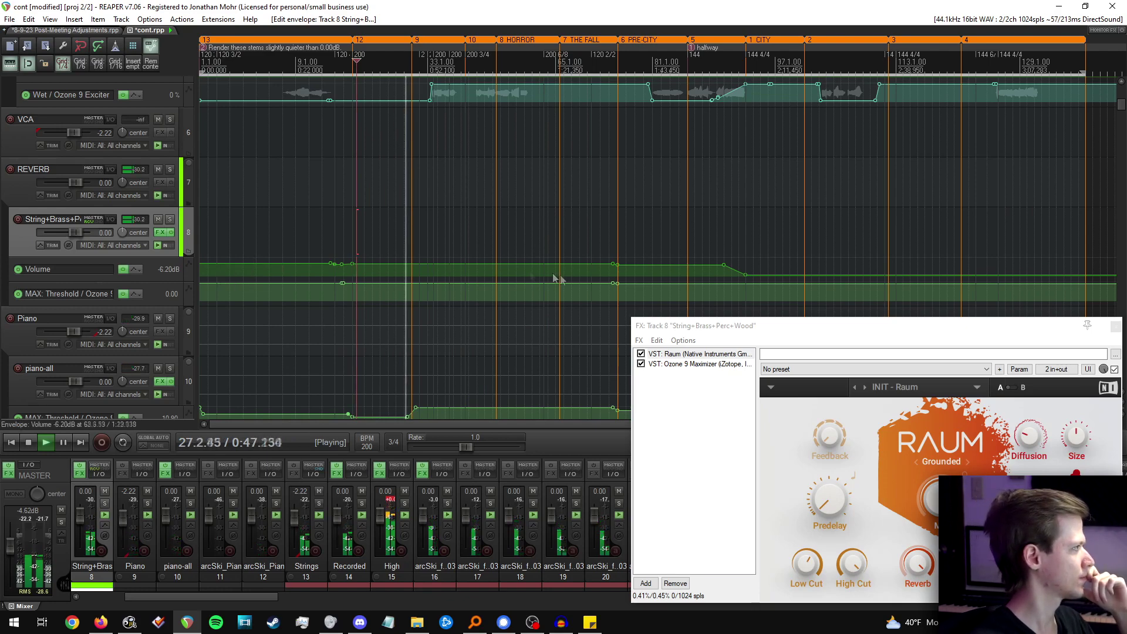
key("space")
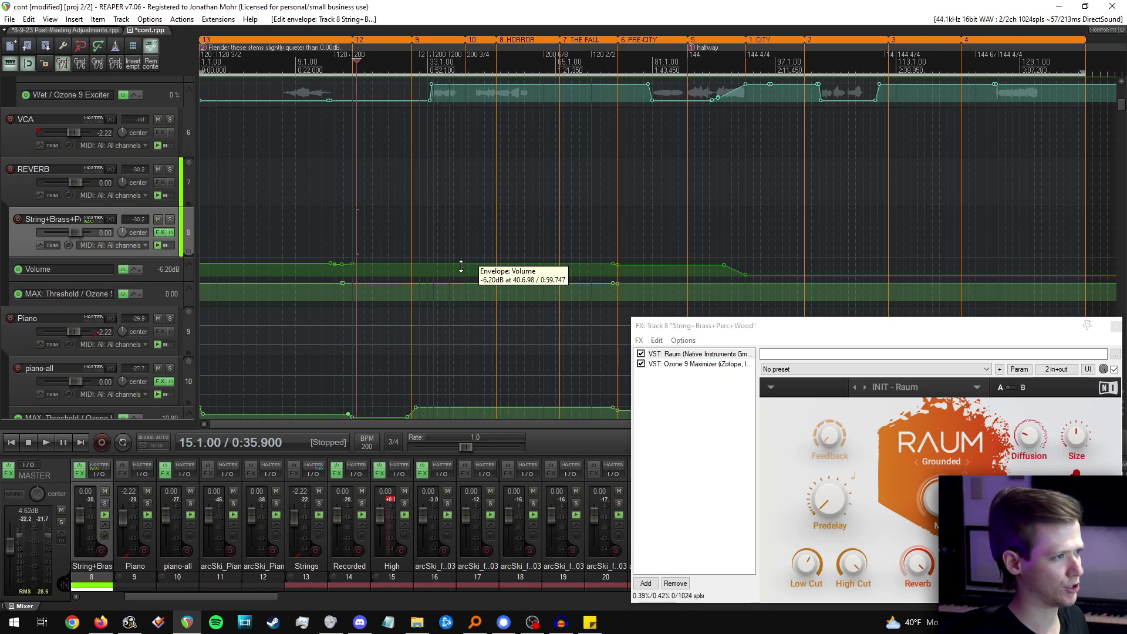
Lower the reverb track's Volume envelope back to -inf dB from region 12 up to PRE-CITY, play from 15.1.00, and stop playback.
left_click_drag(461, 266, 421, 384)
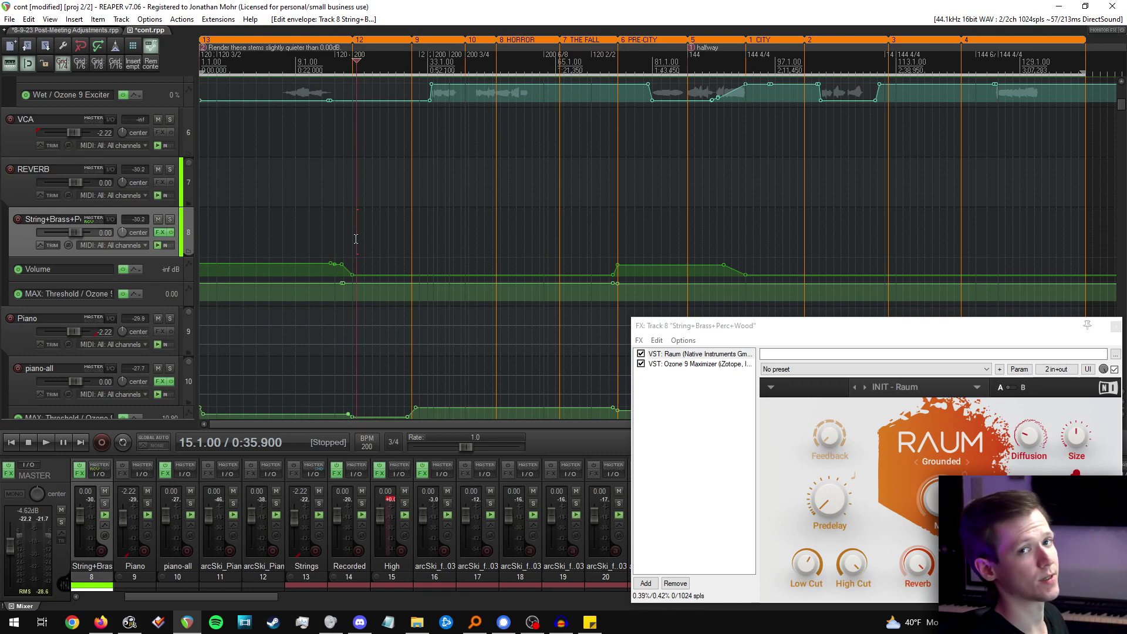
key("space")
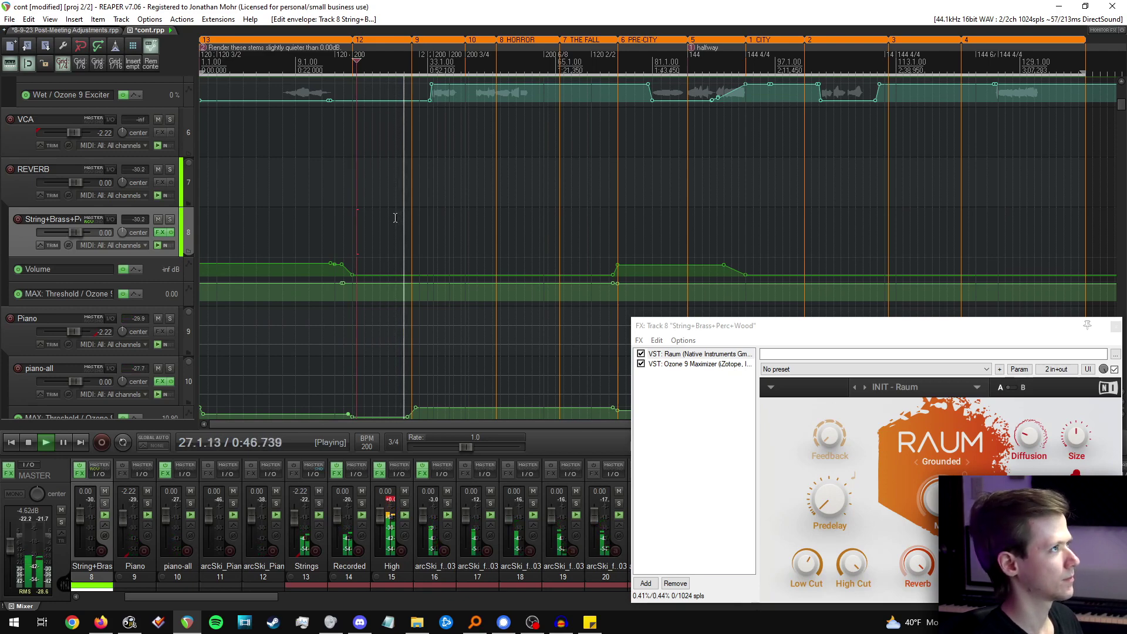
key("space")
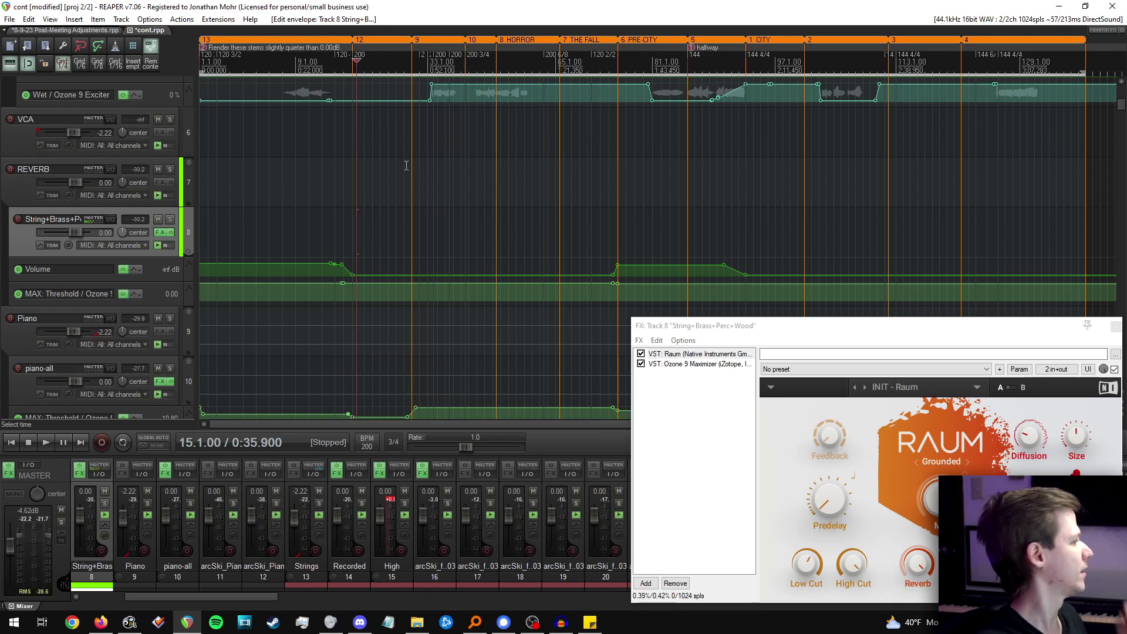
Mute the String+Brass+Perc+Wood reverb track and play the mix twice from 5.1.00 without it, stopping after each pass.
left_click(359, 230)
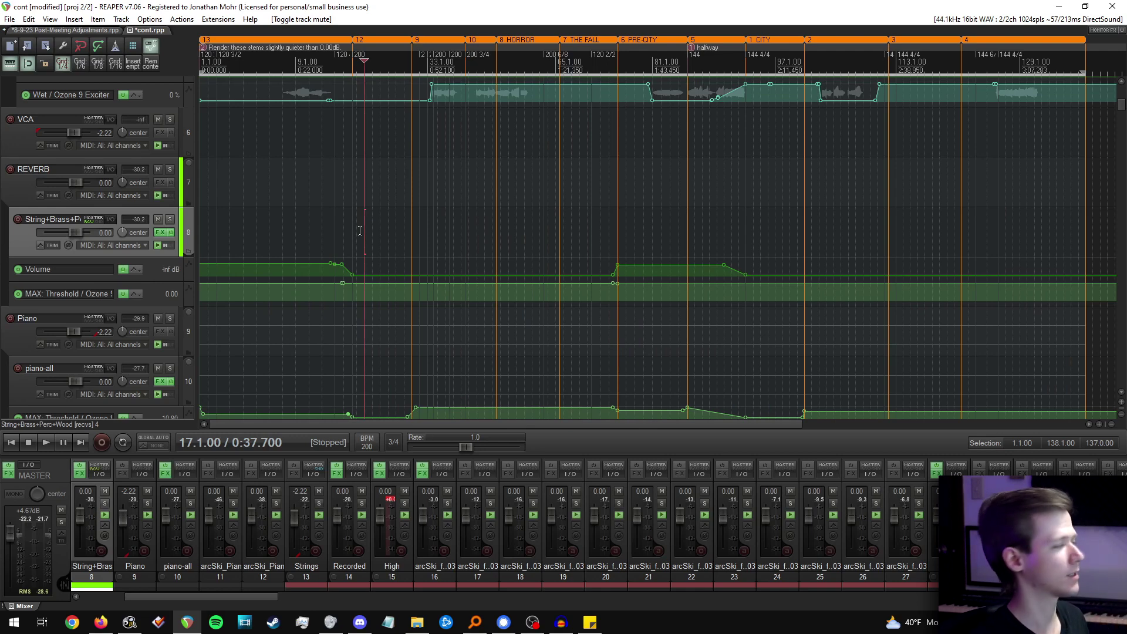
left_click(246, 223)
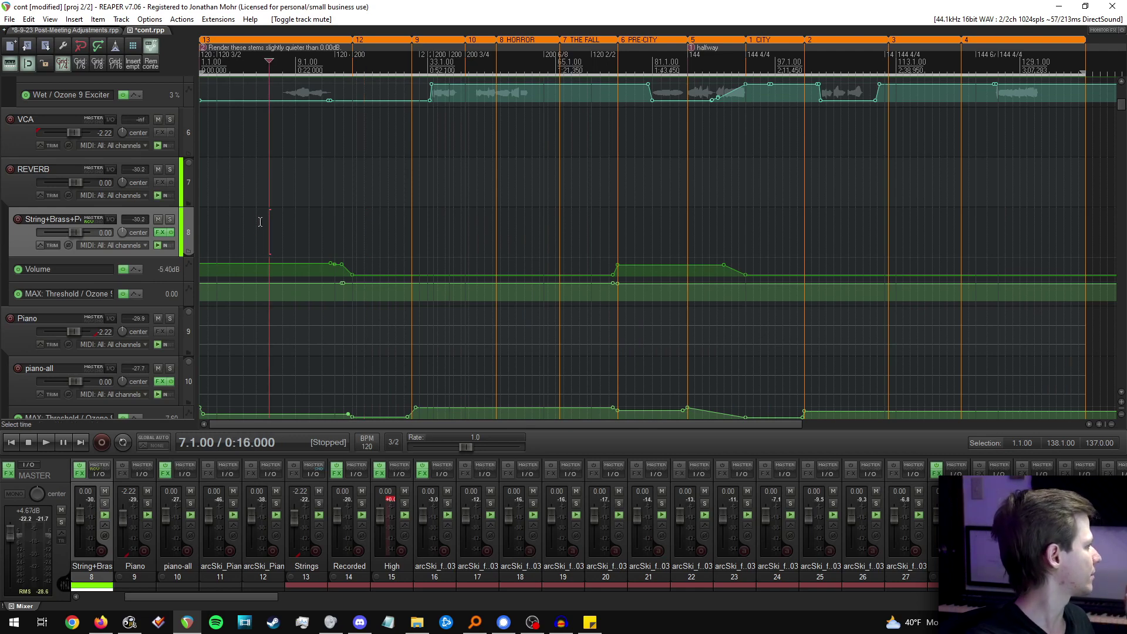
key("equal")
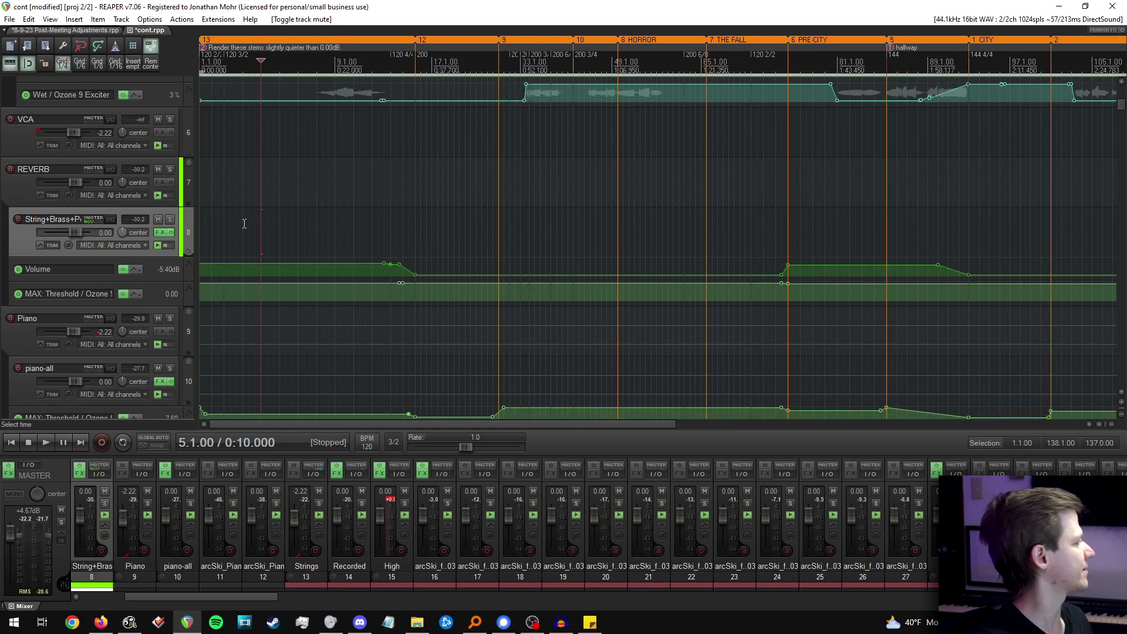
left_click(158, 219)
scroll(306, 234, "up", 2)
key("space")
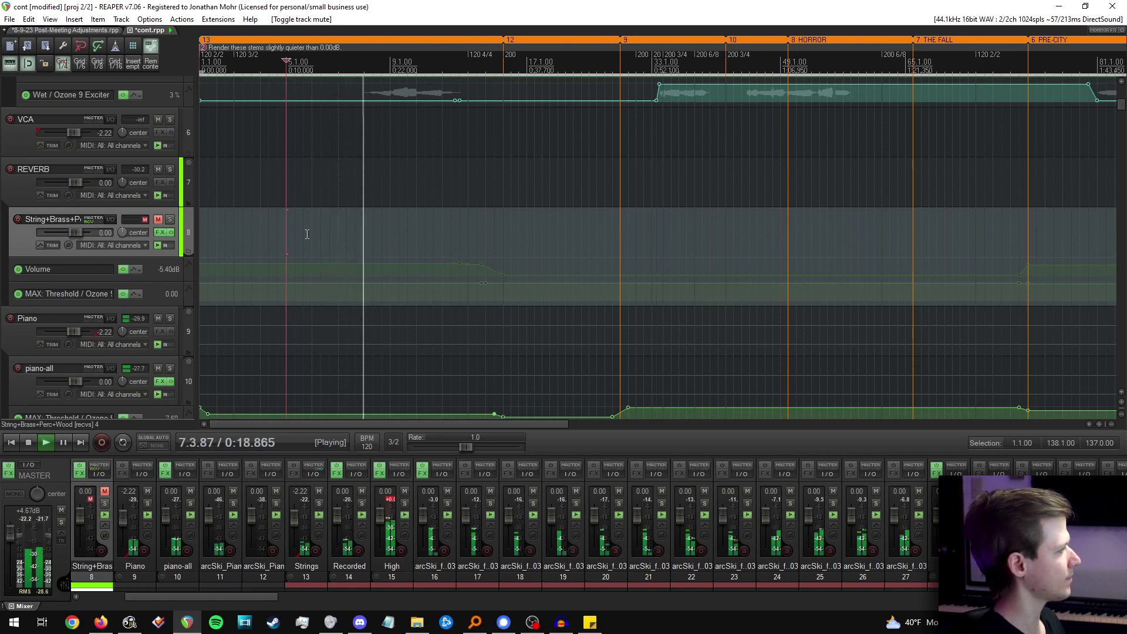
key("space")
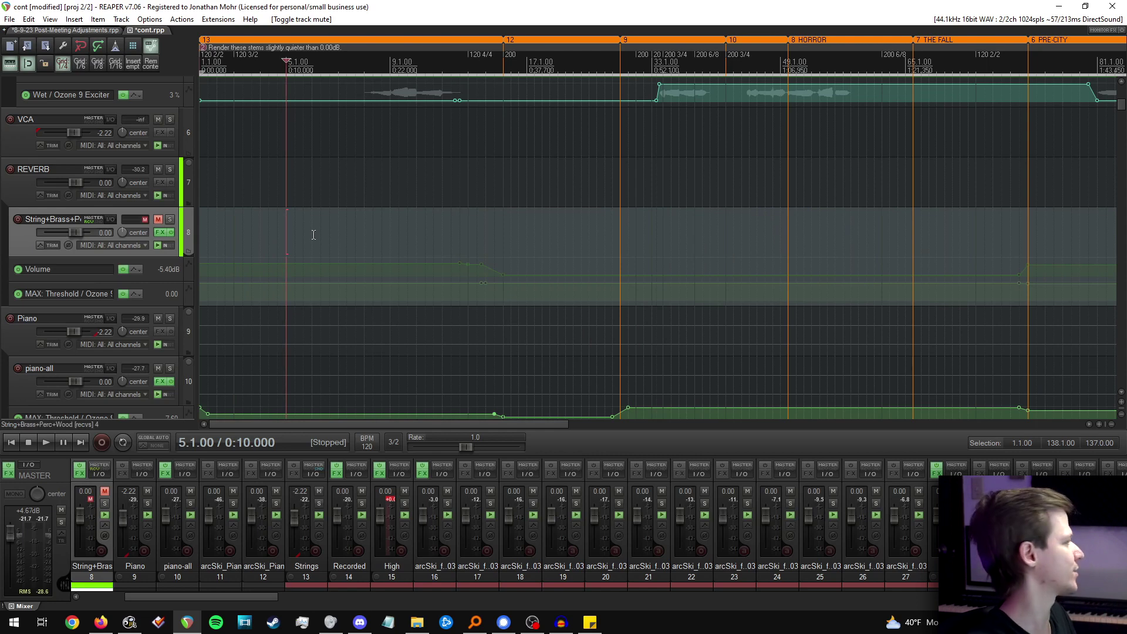
key("space")
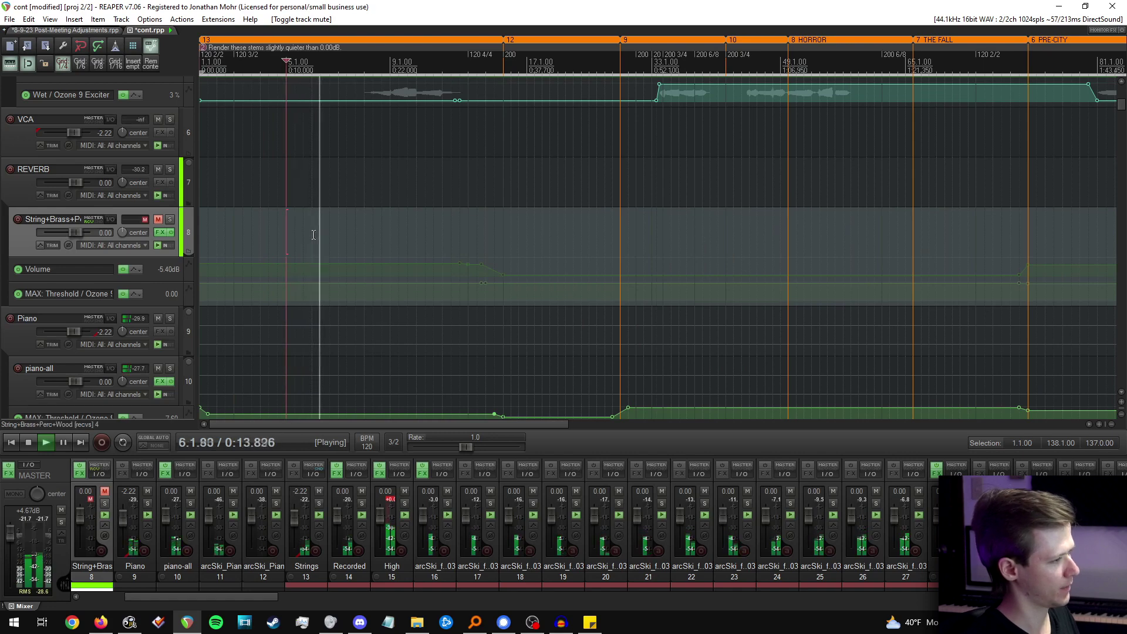
key("space")
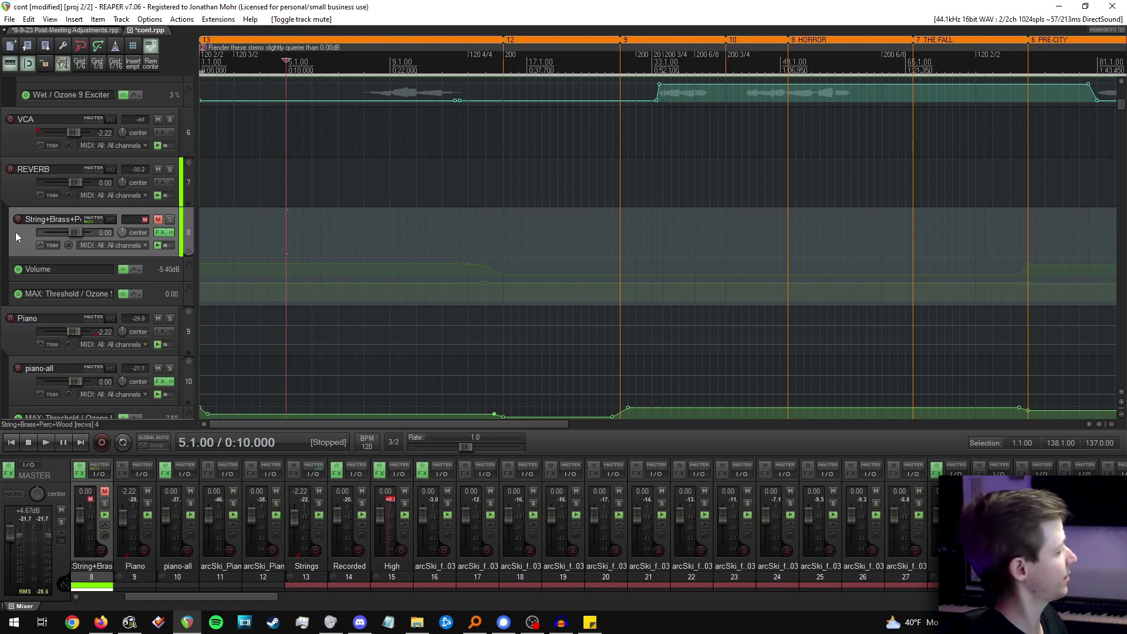
Unmute the String+Brass+Perc+Wood reverb track, play the mix from 5.1.00 for comparison, and stop playback.
left_click(158, 219)
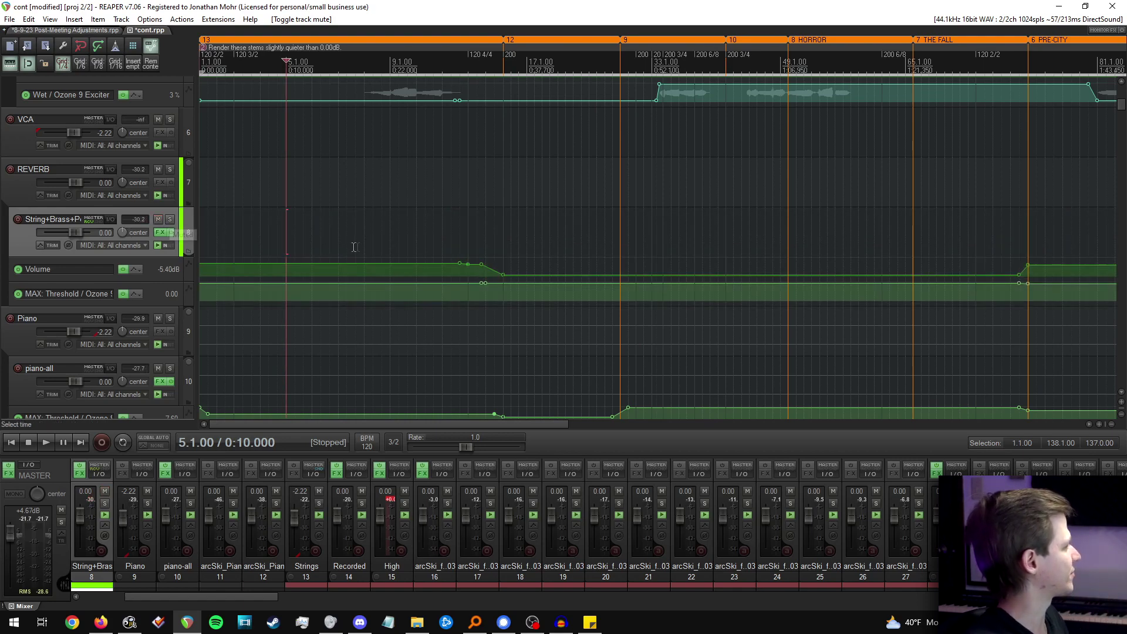
key("space")
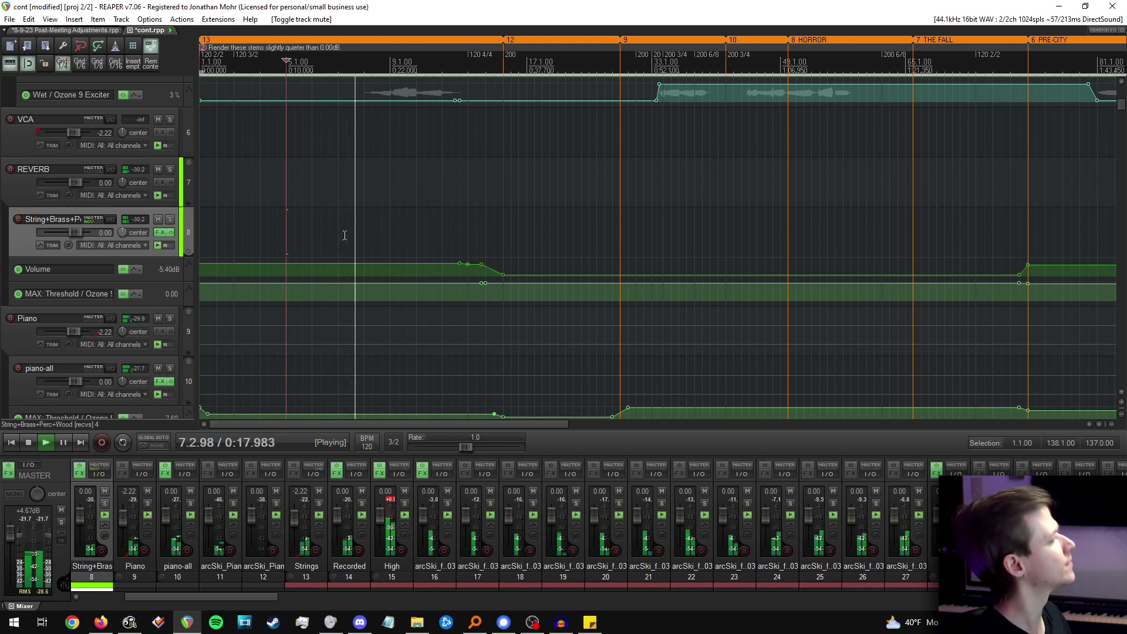
key("space")
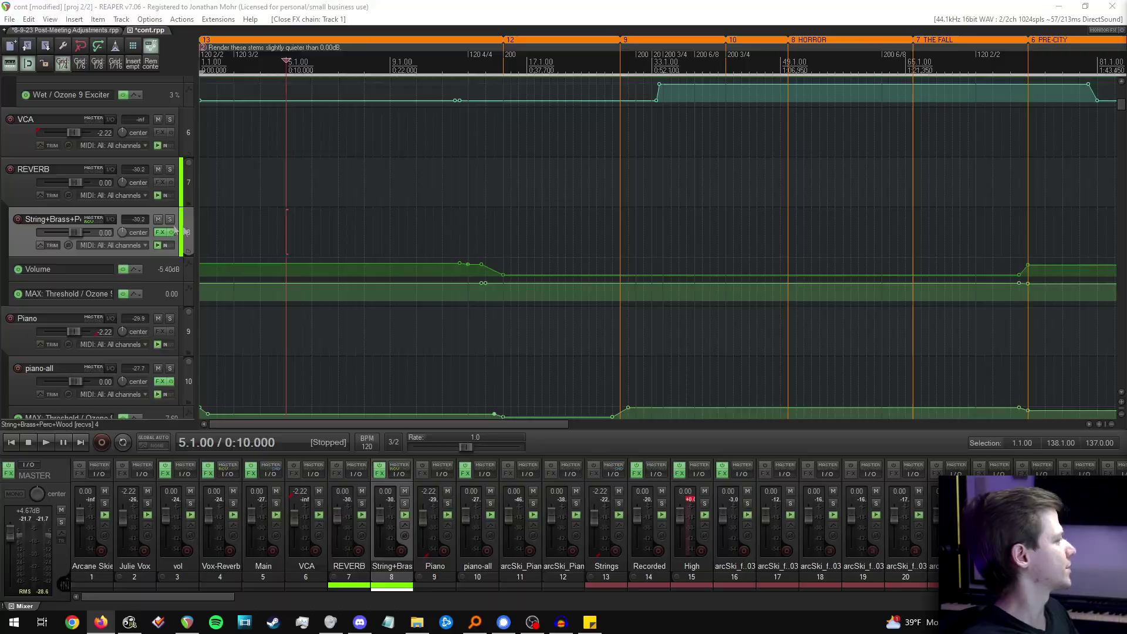
Solo the vol vocal folder and play its first vocal phrase from 8.1.00.
scroll(175, 231, "up", 6)
left_click(303, 229)
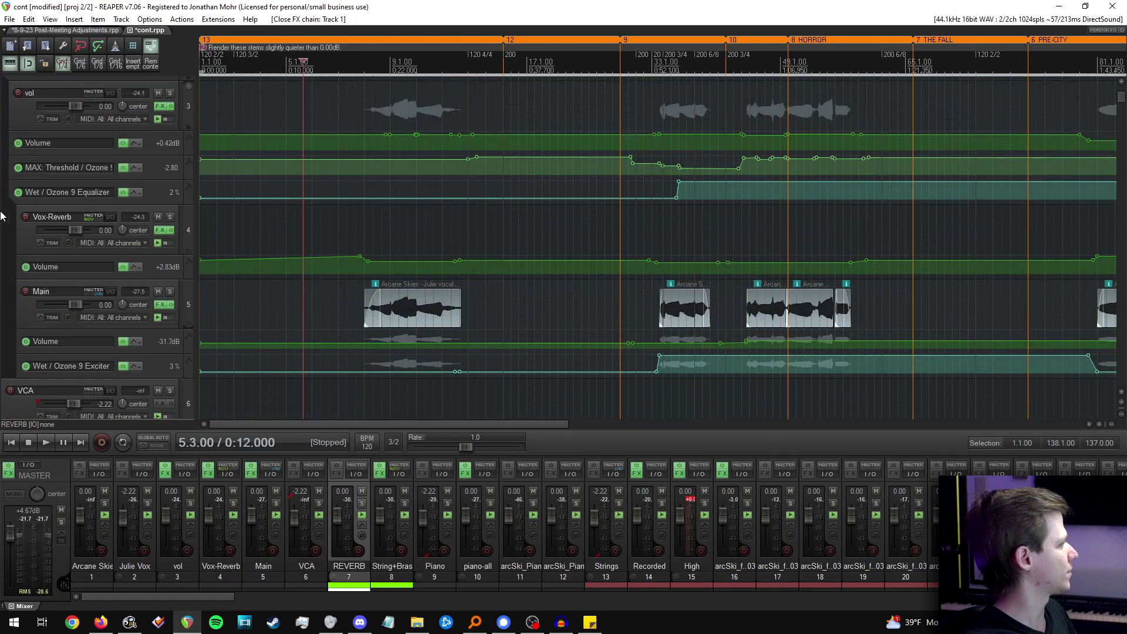
left_click(369, 229)
scroll(369, 229, "up", 2)
scroll(1, 211, "down", 1)
scroll(1, 211, "up", 1)
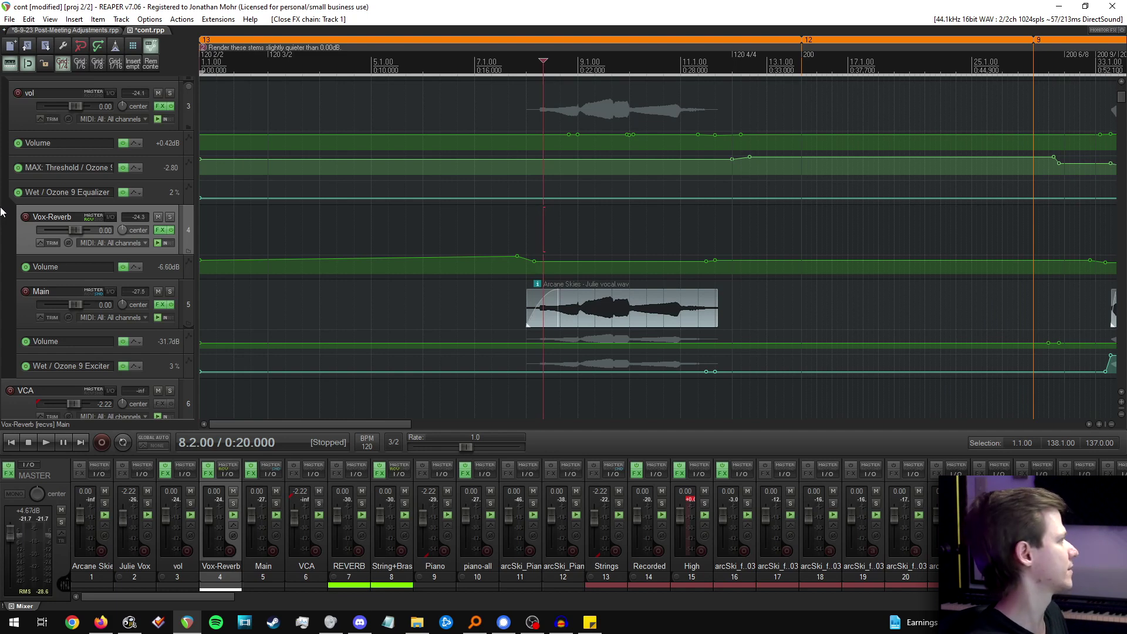
left_click(169, 93)
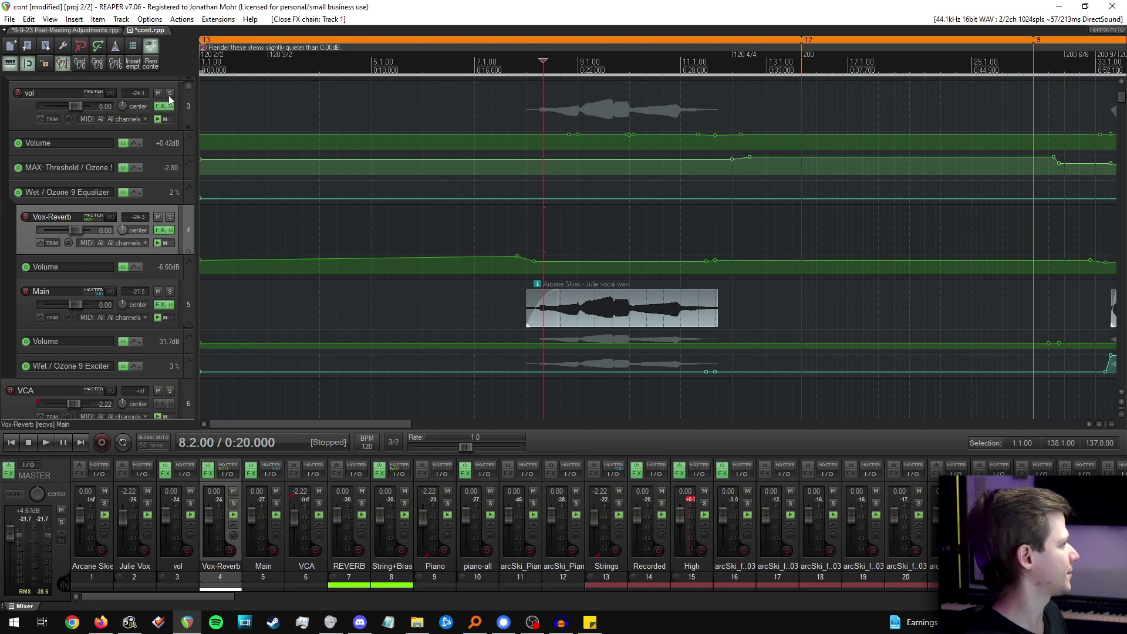
left_click(525, 224)
key("space")
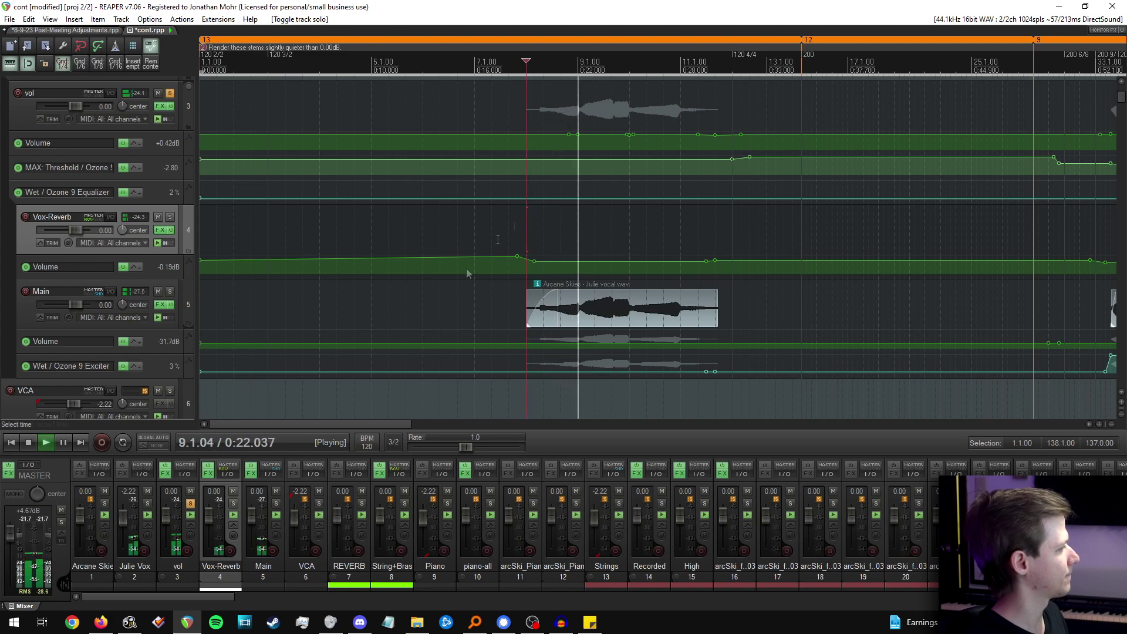
Lower the master volume to +2.21 dB during playback, stop, and unsolo the vol folder.
left_click_drag(10, 536, 10, 546)
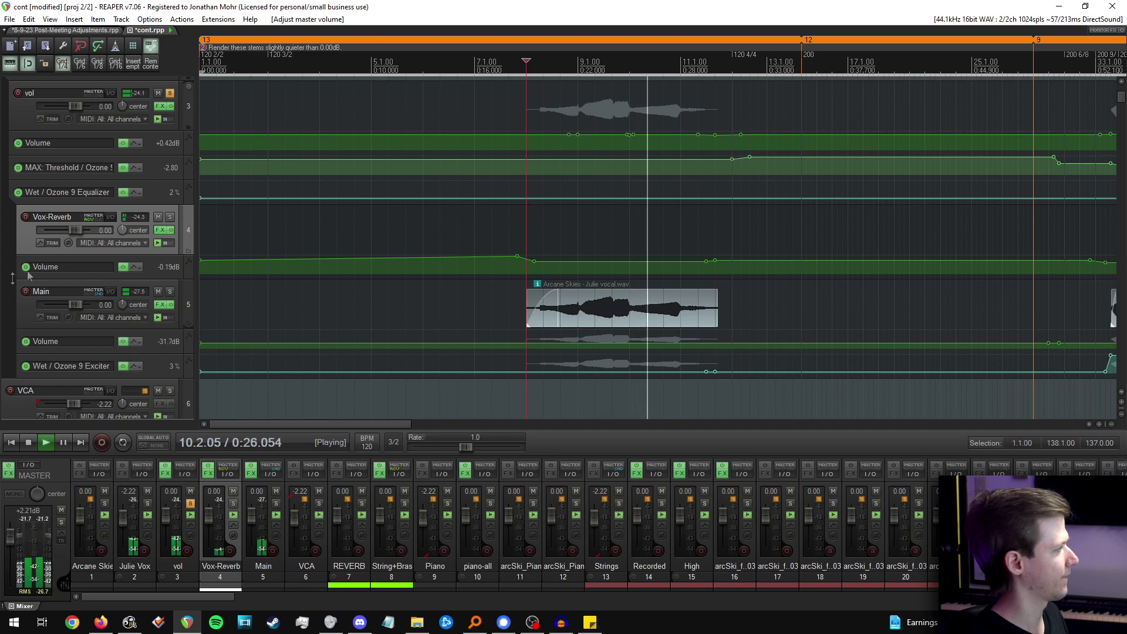
key("space")
left_click(170, 94)
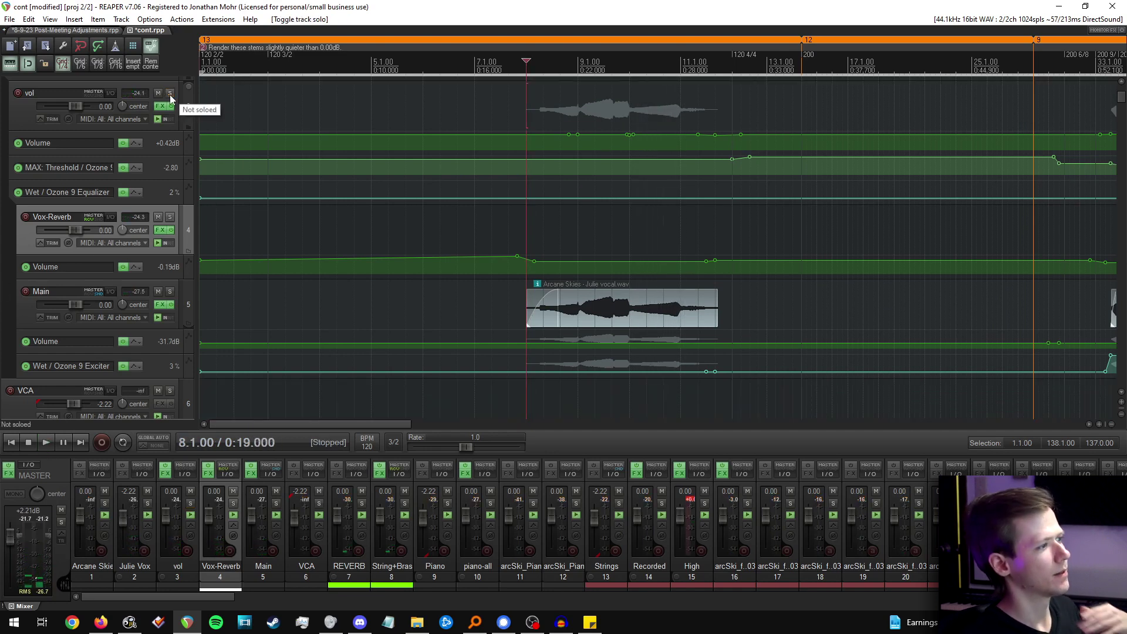
Solo the vol folder again and place the edit cursor at 33.7.00, where the second vocal phrase starts.
left_click(171, 94)
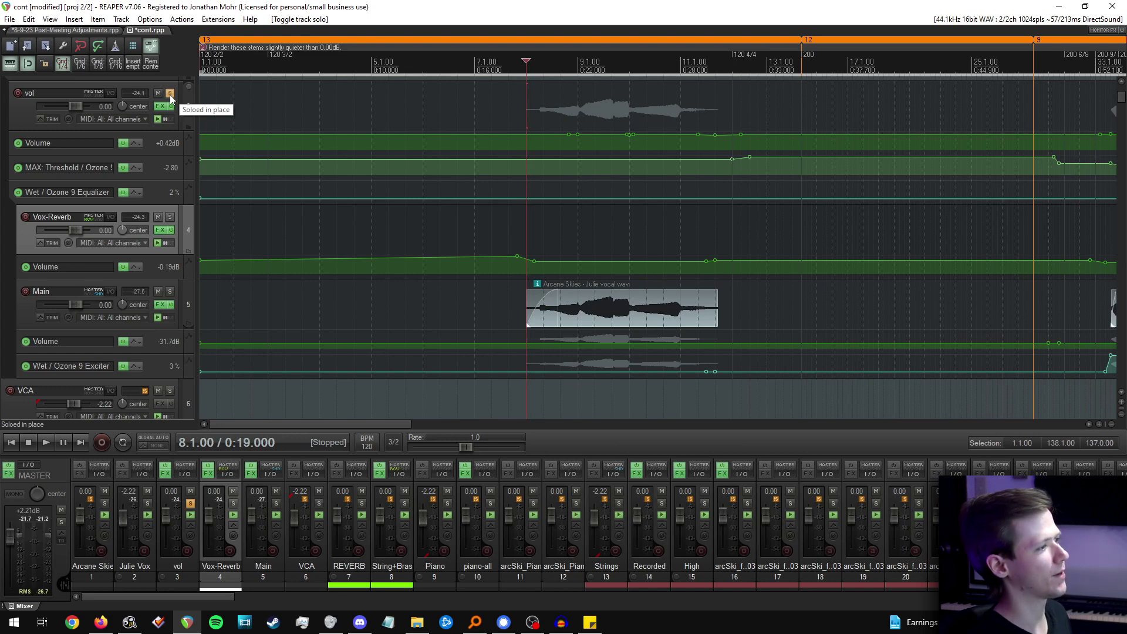
left_click(559, 231)
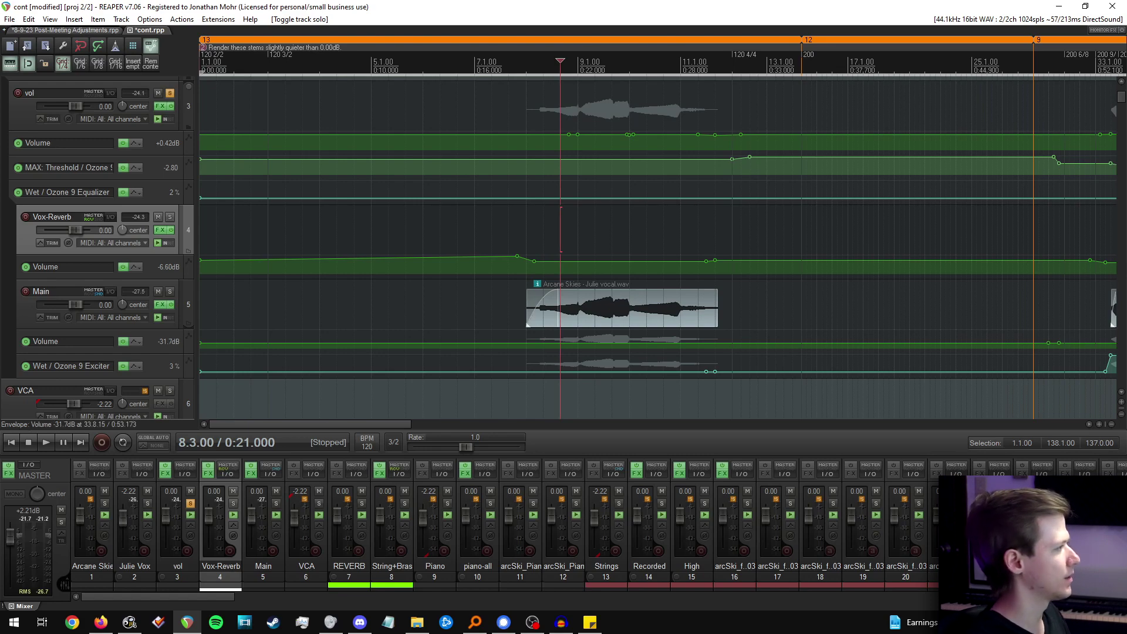
scroll(659, 225, "down", 2)
left_click(659, 225)
scroll(659, 225, "up", 4)
left_click(629, 220)
scroll(629, 220, "down", 2)
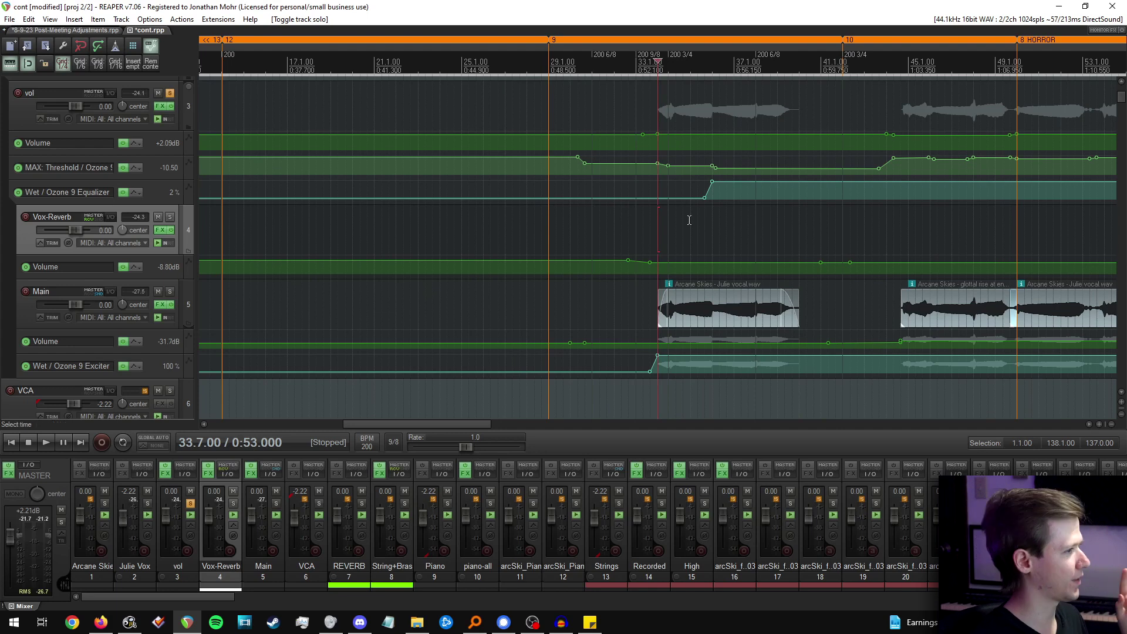
Show the vol folder's Ozone 9 Equalizer and place its window below the track's Wet envelope.
left_click(681, 184)
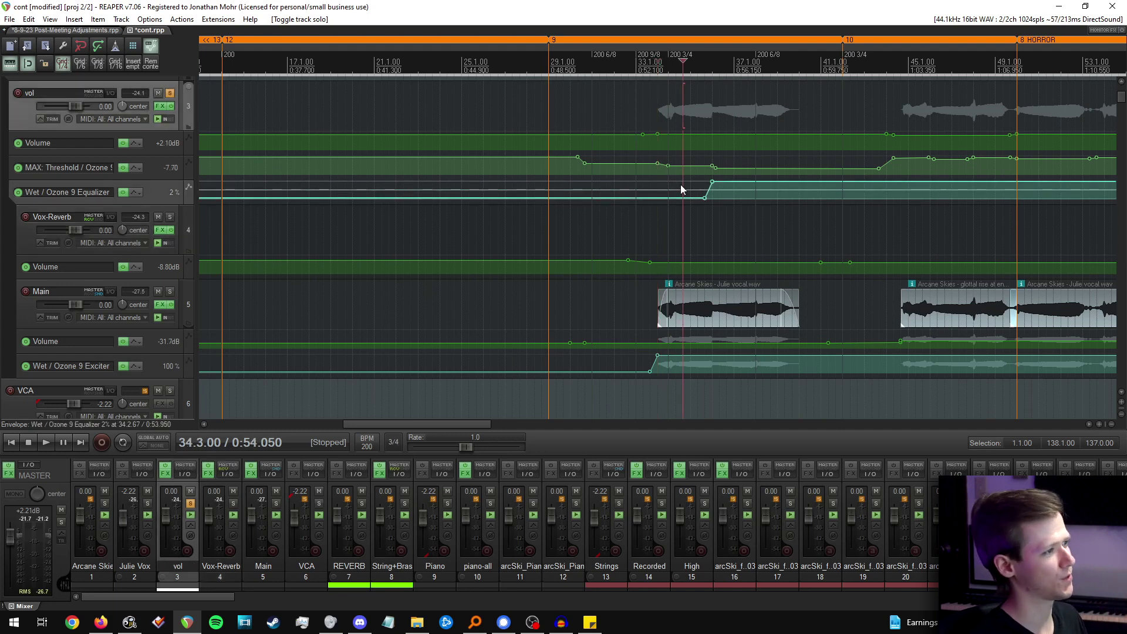
left_click(161, 106)
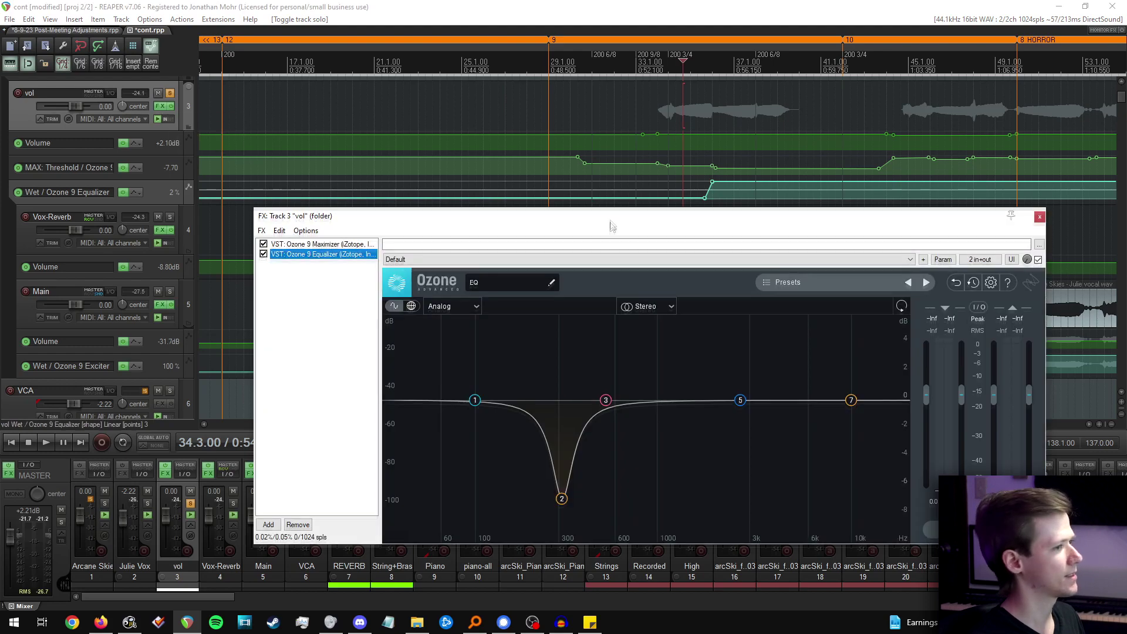
left_click_drag(614, 231, 610, 253)
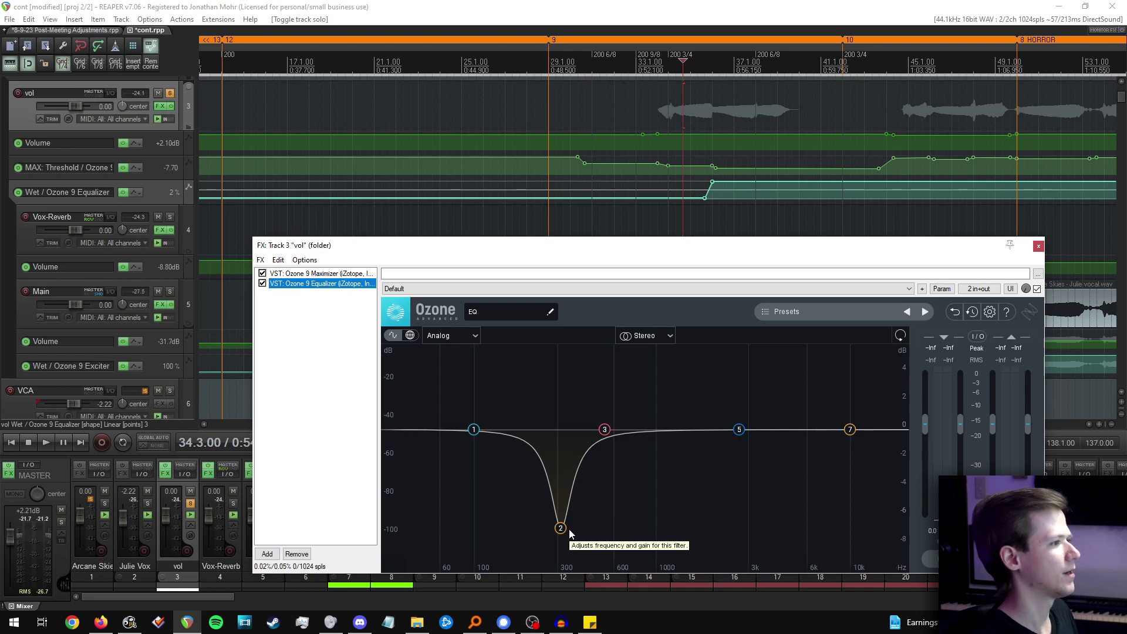
scroll(709, 180, "up", 2)
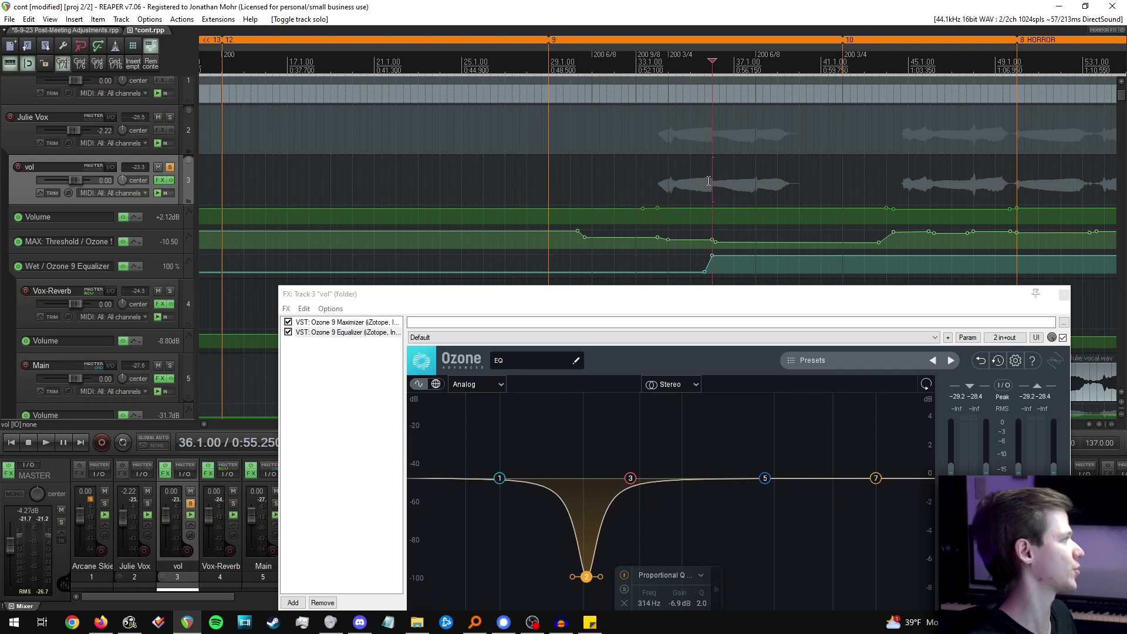
Clear the solo, bypass the 314 Hz cut in the vol equalizer, play the mix from 33.5.00, and stop.
left_click(170, 167, "alt")
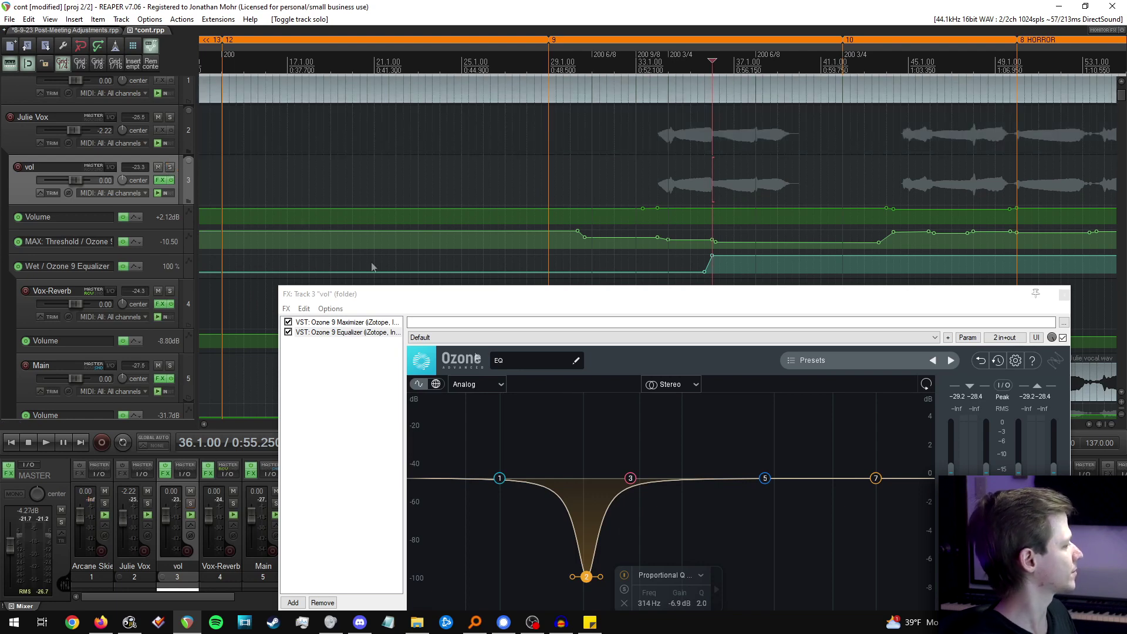
left_click(624, 576)
left_click(650, 176)
key("space")
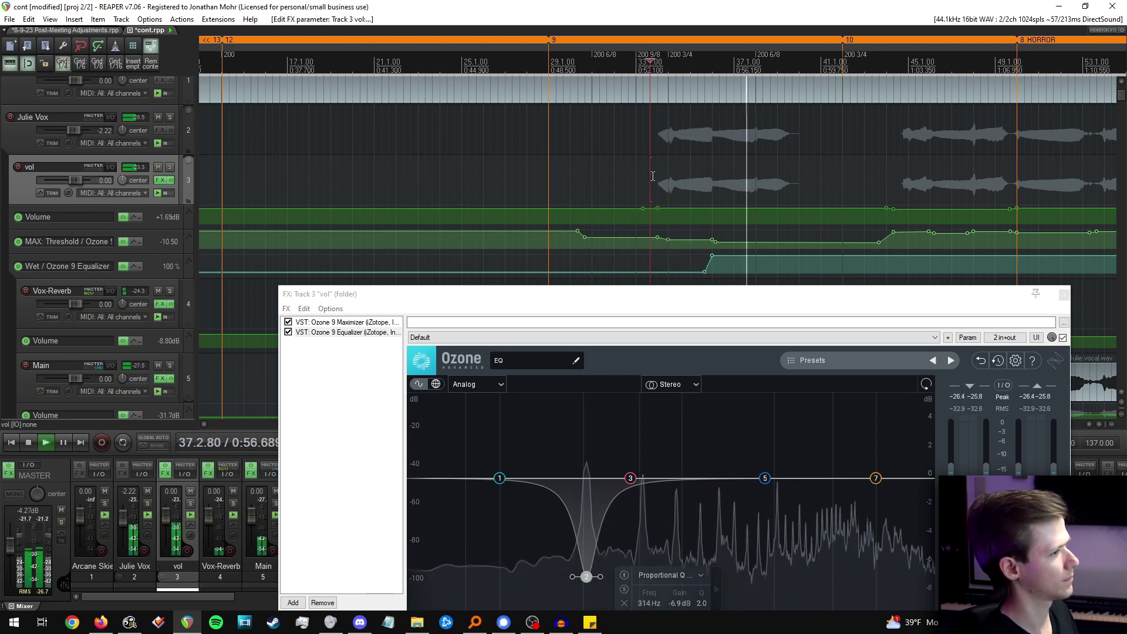
key("space")
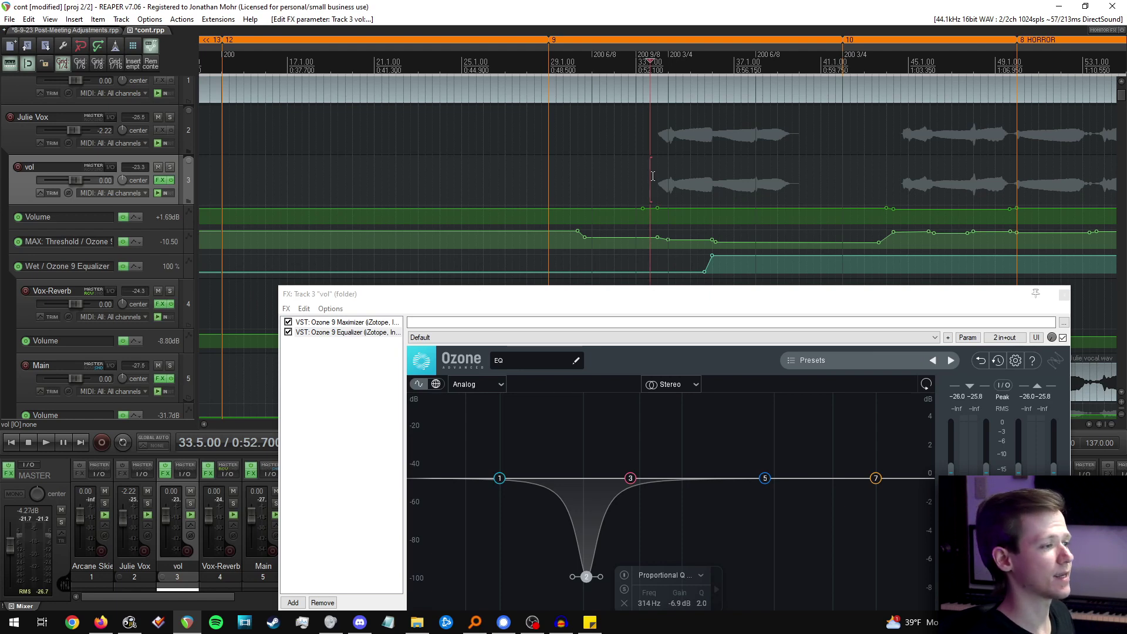
Examine where the vol folder's Wet / Ozone 9 Equalizer envelope ramps up, placing the edit cursor at 35.3.00.
left_click(701, 270)
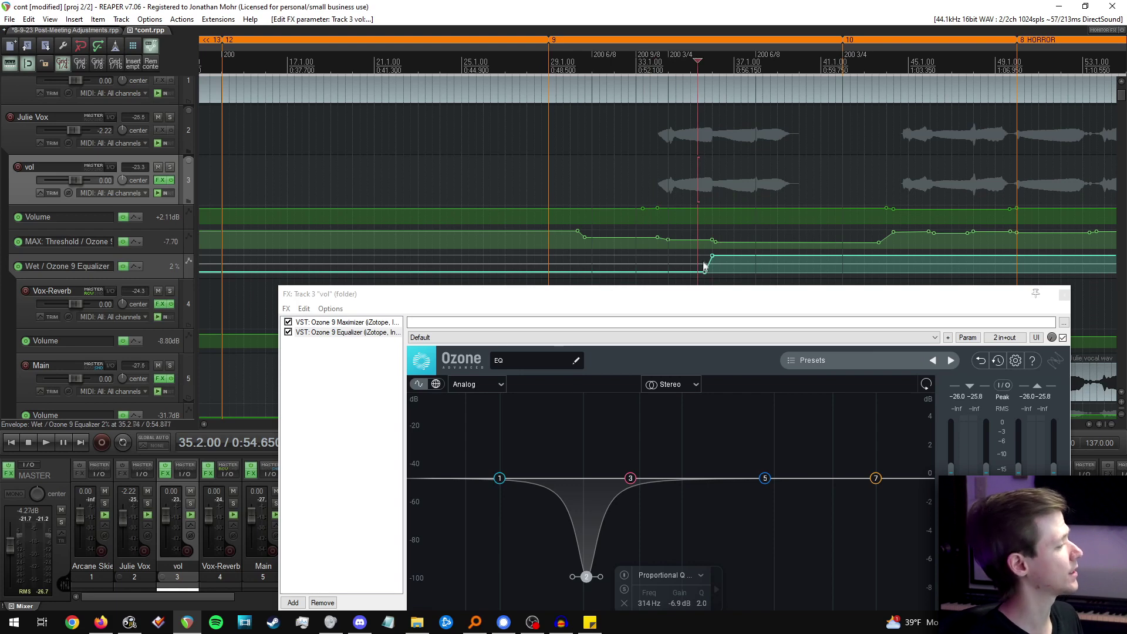
left_click(706, 262)
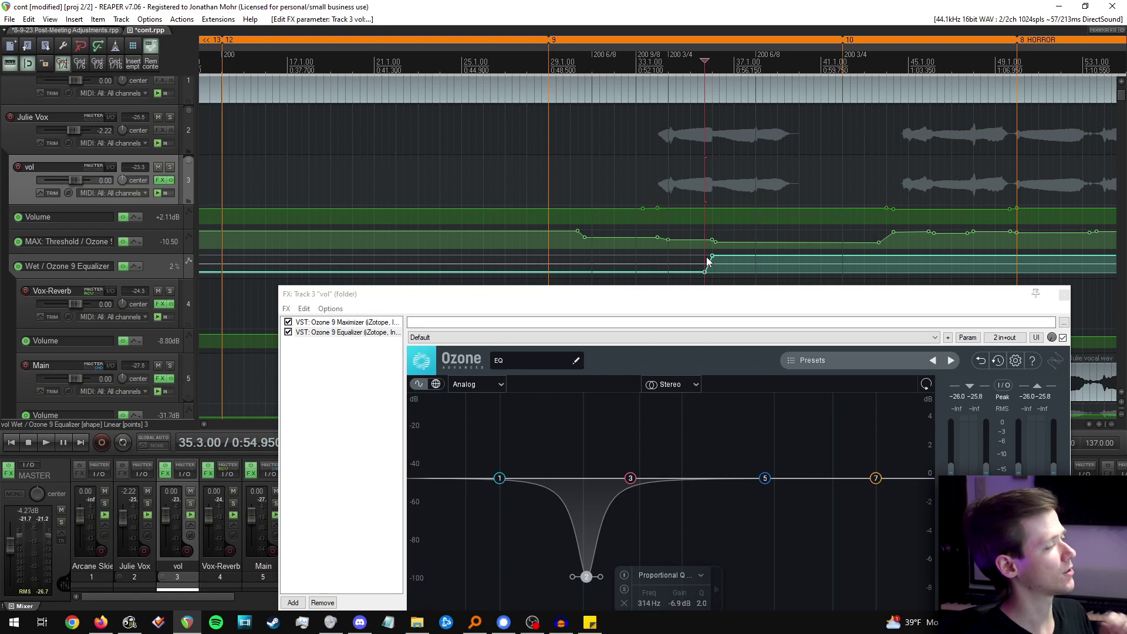
scroll(707, 263, "down", 4)
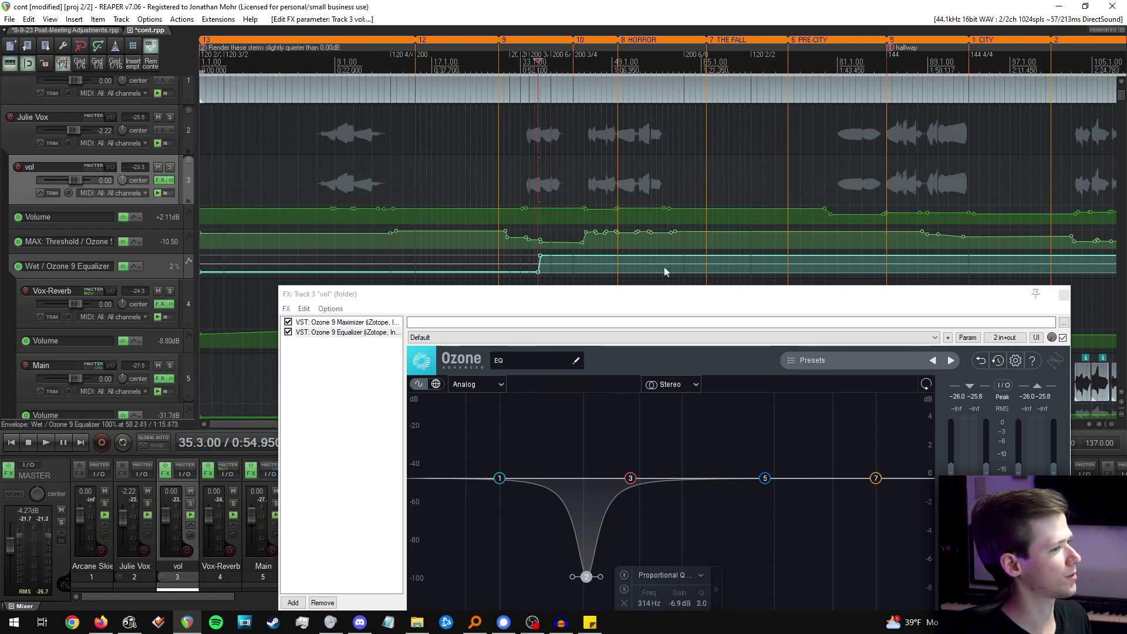
scroll(663, 270, "up", 2)
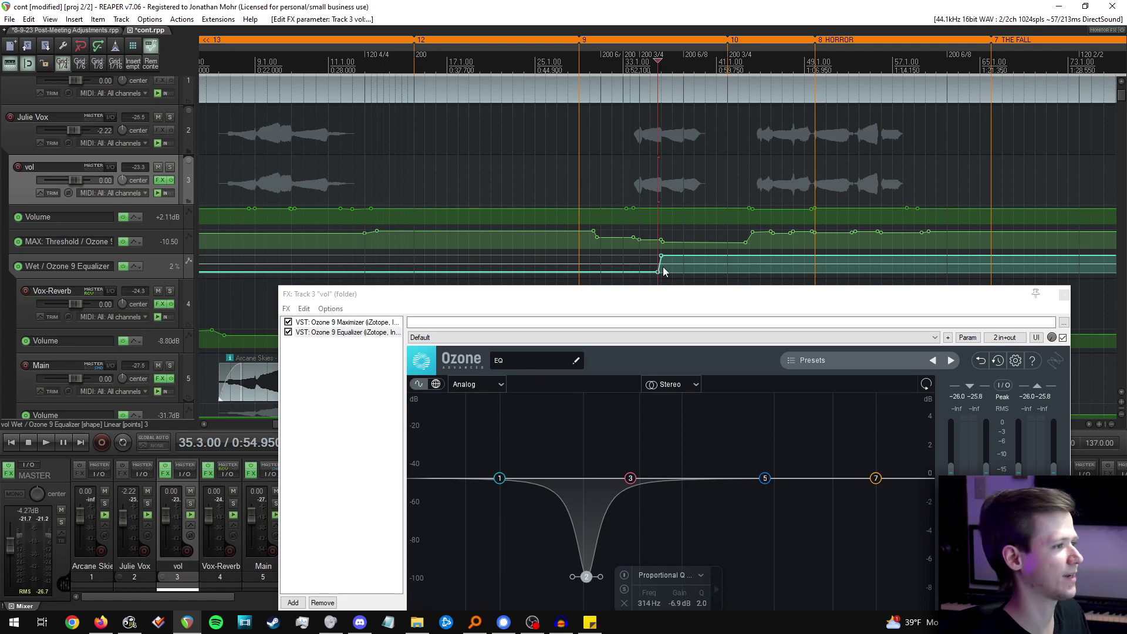
scroll(663, 266, "up", 5)
Re-enable the 314 Hz cut in the vol equalizer, play the mix from 33.5.00 to compare, and stop playback.
left_click(615, 551)
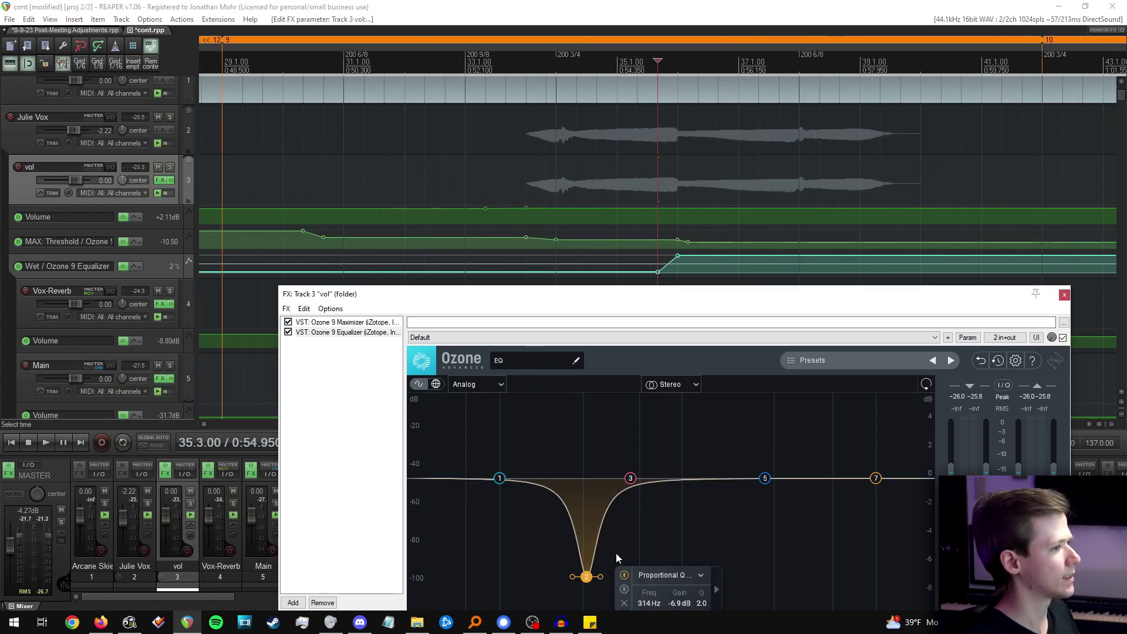
scroll(594, 224, "down", 4)
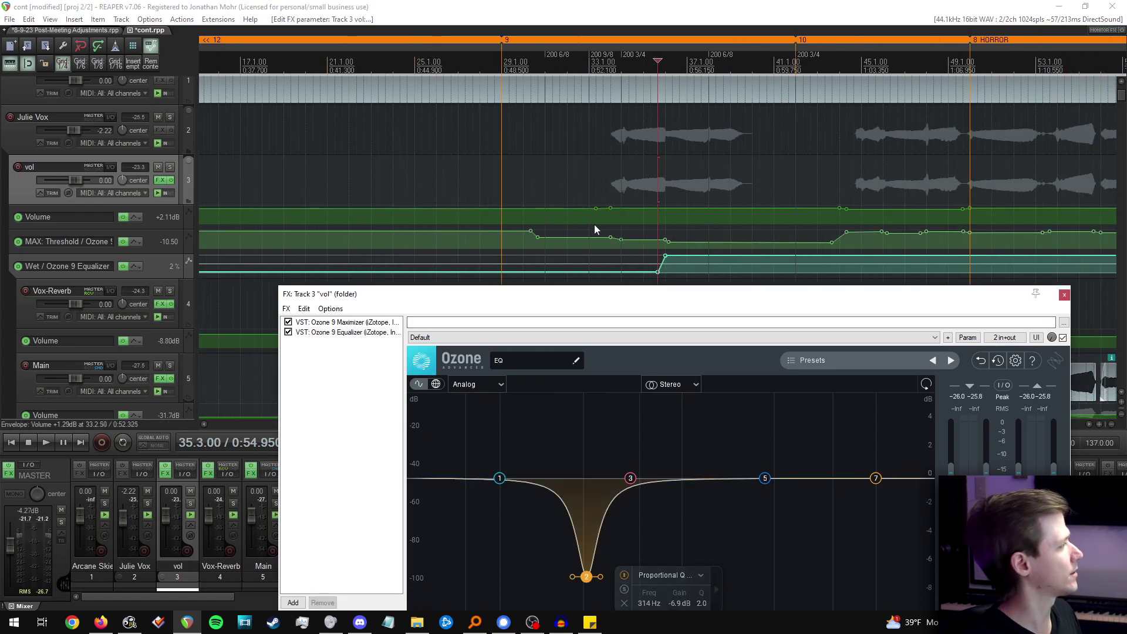
left_click(611, 220)
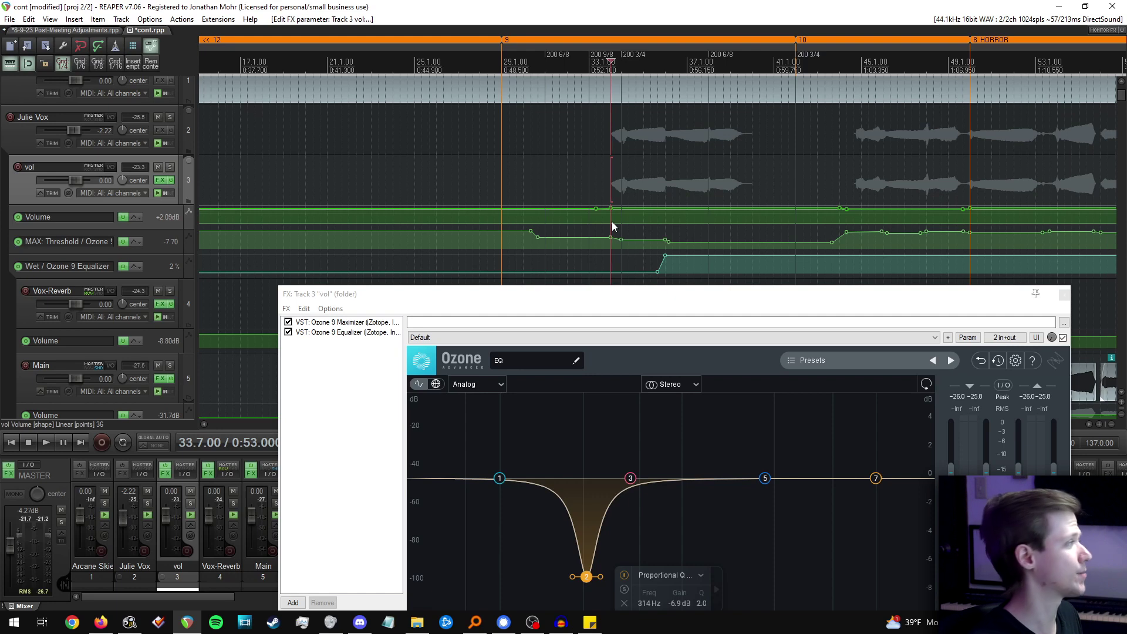
left_click(604, 235)
key("space")
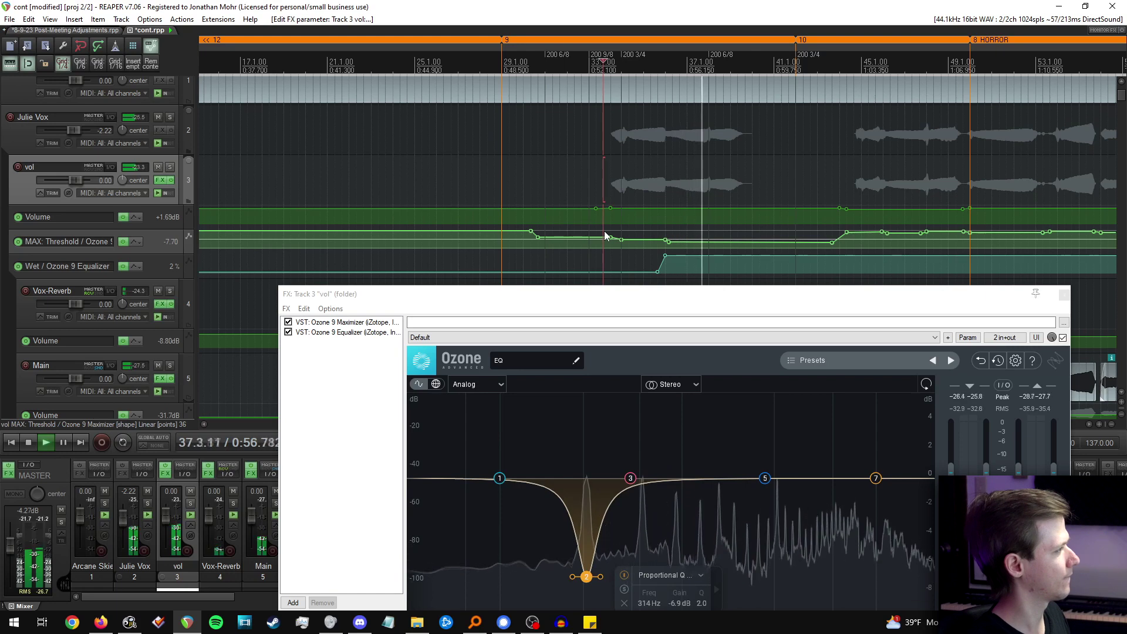
key("space")
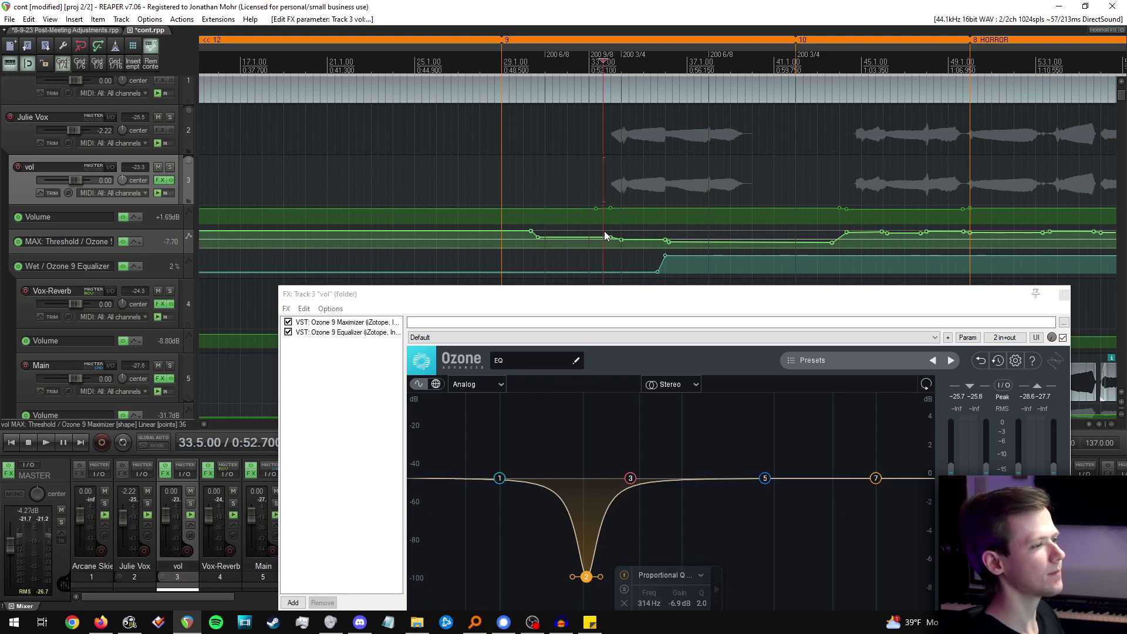
Close the vol folder's effects window and show the Ozone 9 Exciter on the Main vocal track.
key("Down")
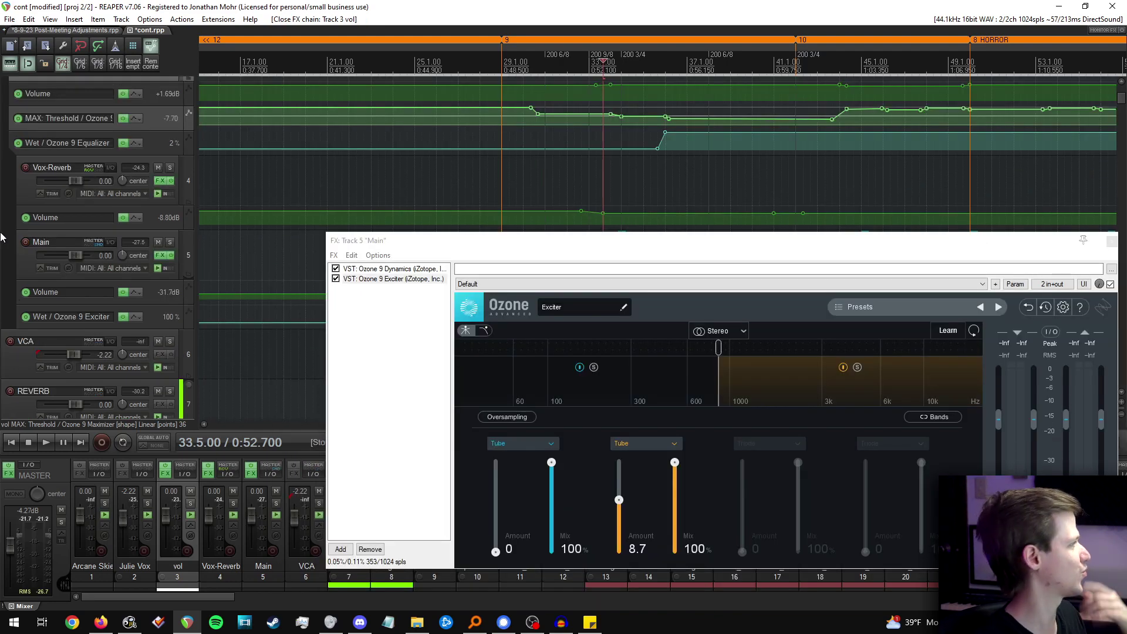
scroll(0, 237, "down", 3)
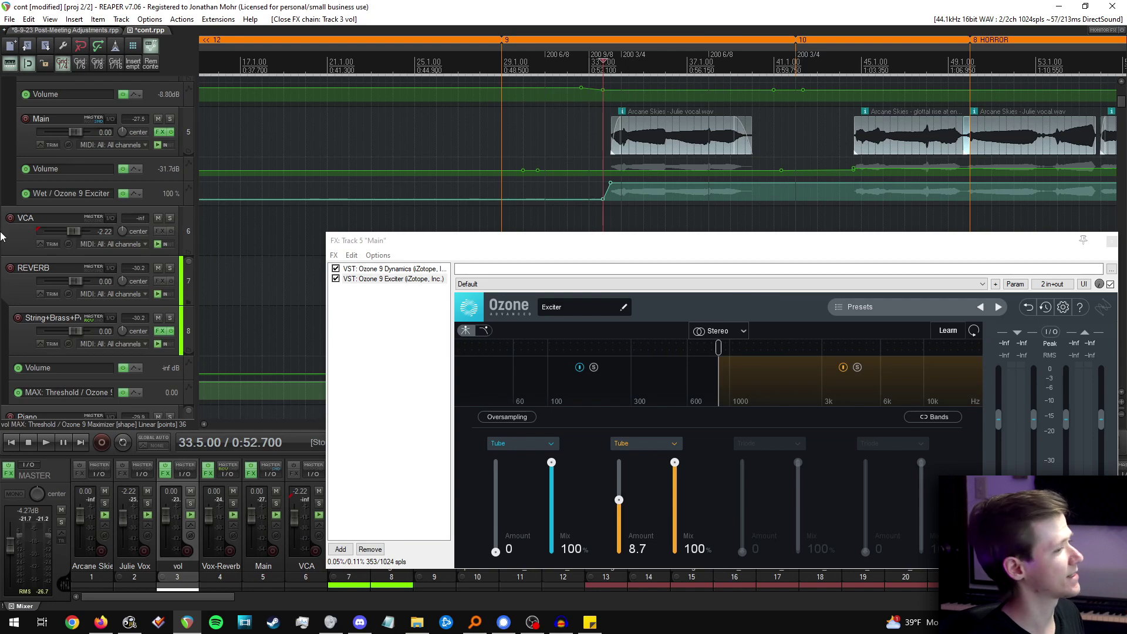
scroll(2, 238, "up", 1)
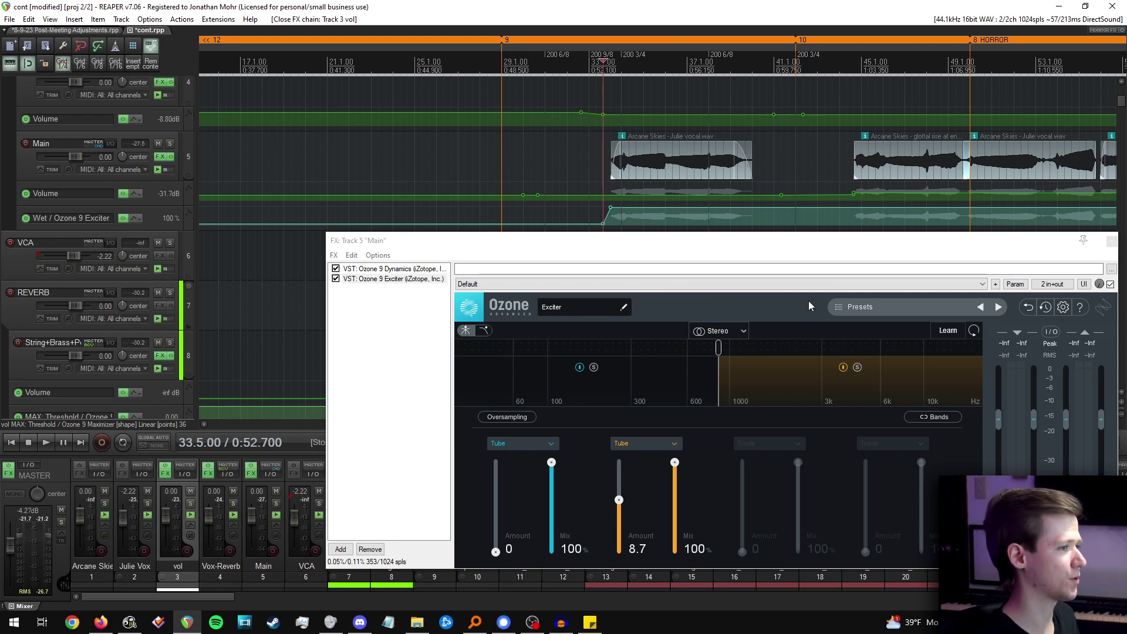
Bypass the Ozone 9 Exciter on the Main track, play the mix from 33.5.00, and stop playback.
key("b")
left_click(603, 144)
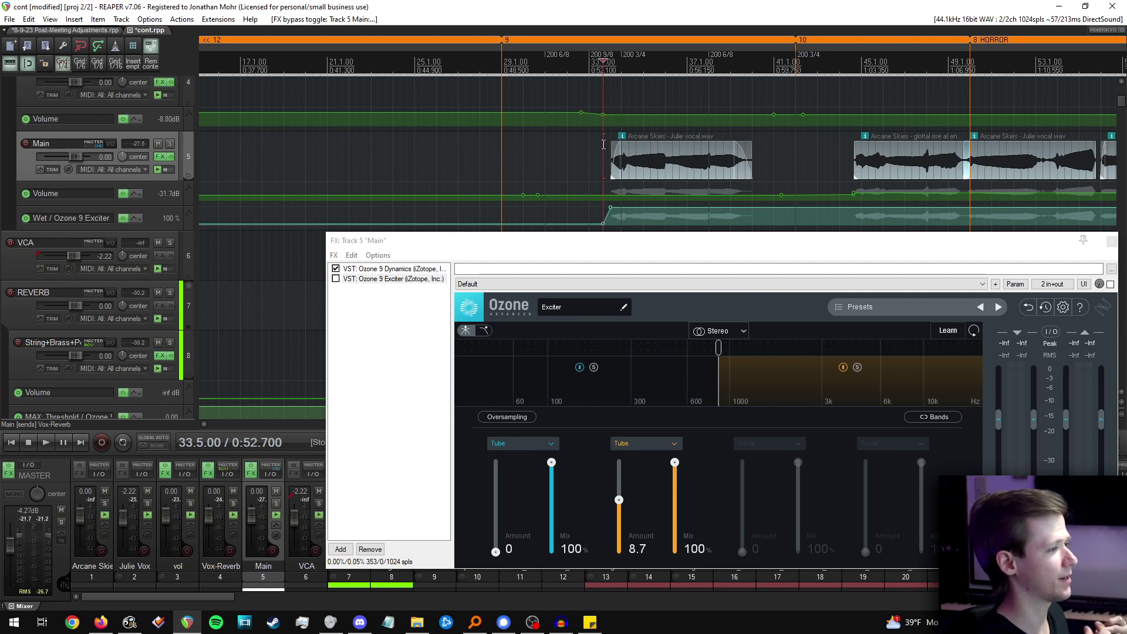
key("space")
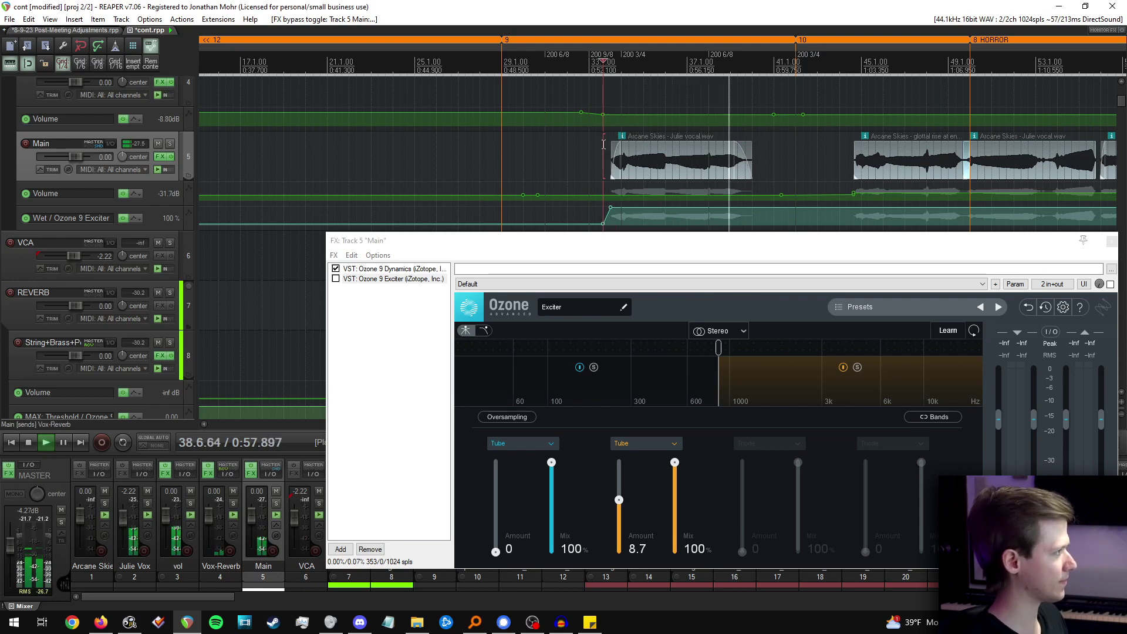
key("space")
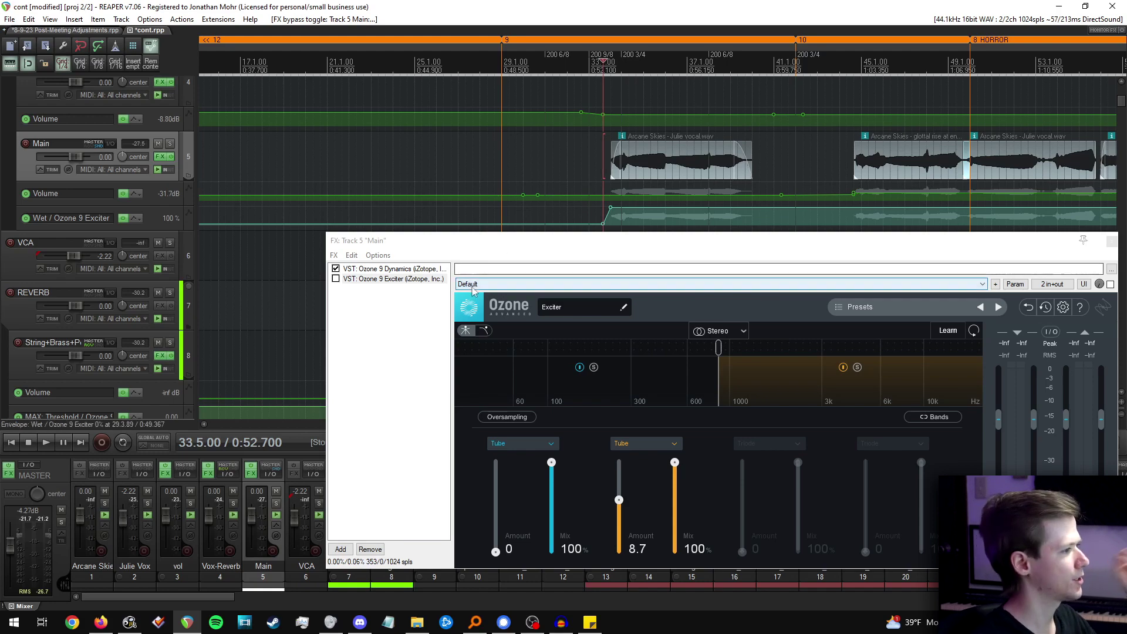
Close the Main effects window and examine its Wet / Ozone 9 Exciter envelope across the song, placing the edit cursor at 49.1.00.
left_click(384, 243)
key("Escape")
scroll(614, 251, "down", 5)
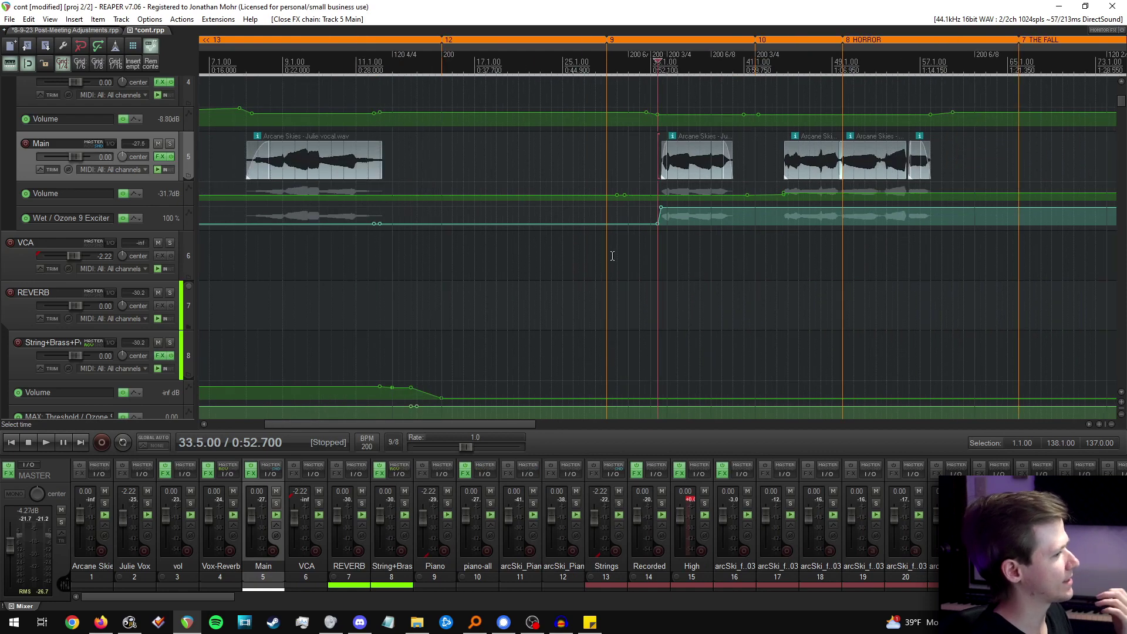
scroll(612, 256, "down", 3)
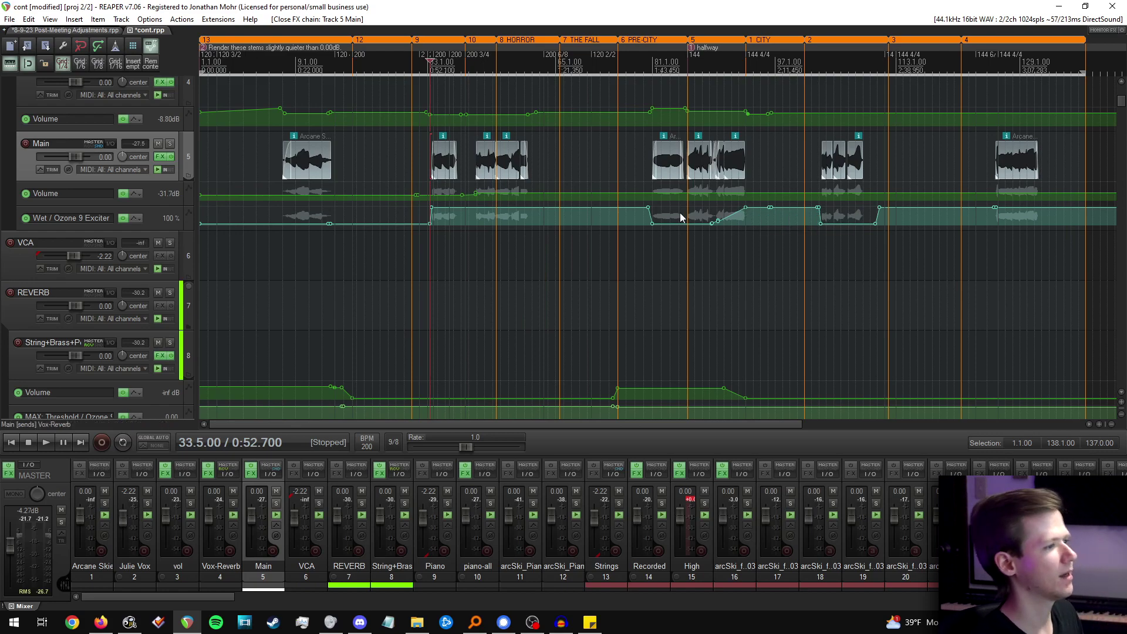
left_click(489, 223)
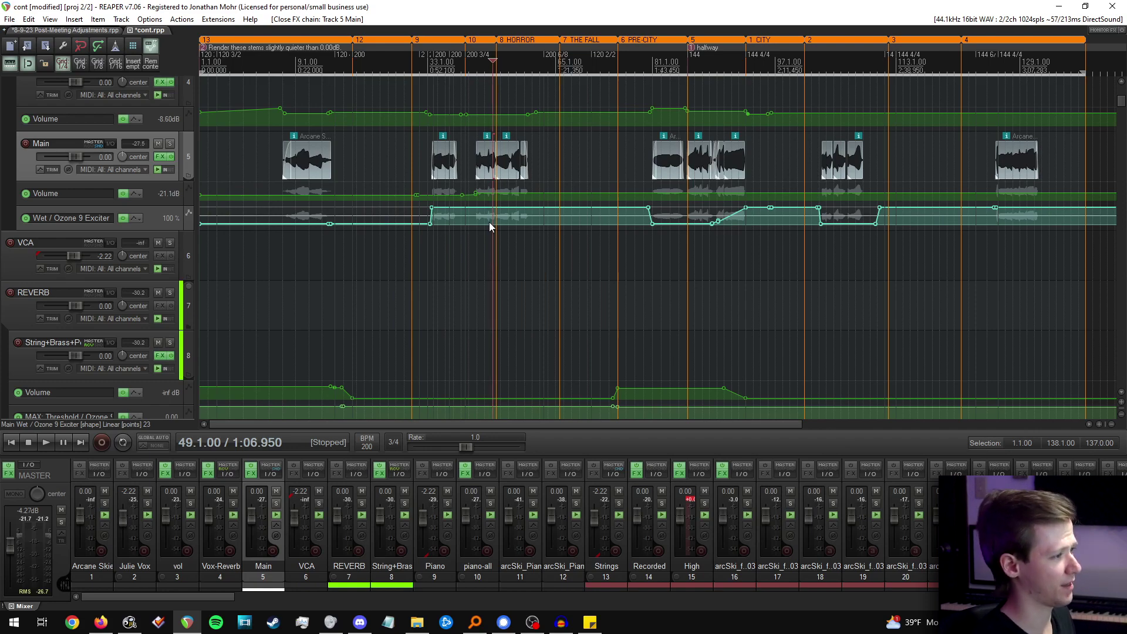
Solo the vocal parent folder, play from 44.3.00, clear the solo to hear the full mix, and stop playback.
scroll(2, 211, "up", 3)
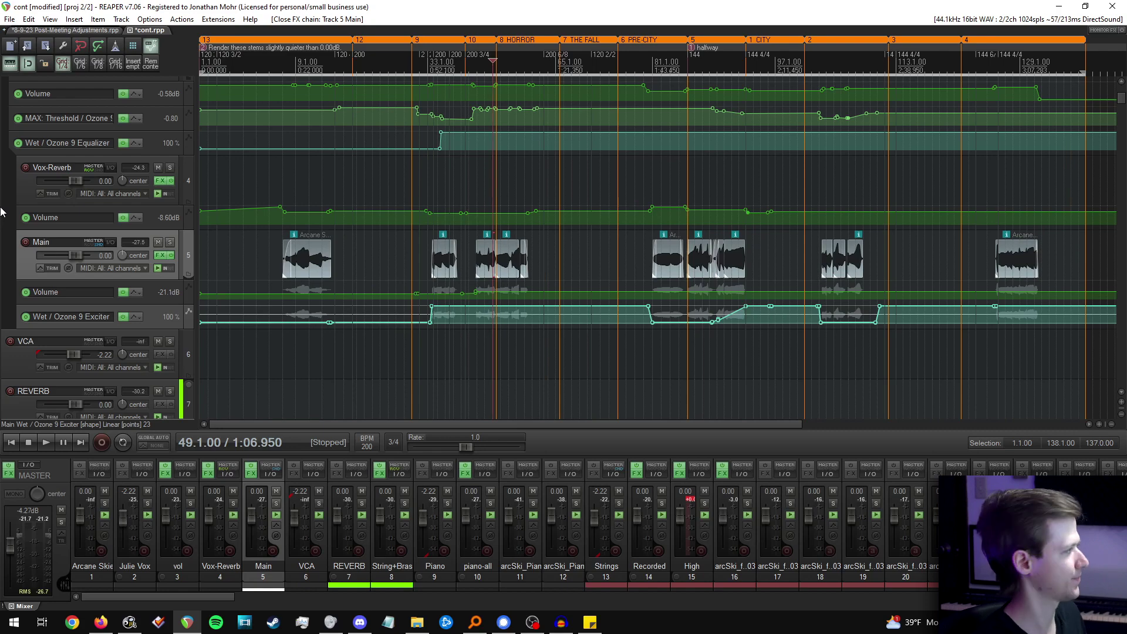
left_click(641, 225)
scroll(641, 225, "up", 5)
scroll(641, 224, "down", 2)
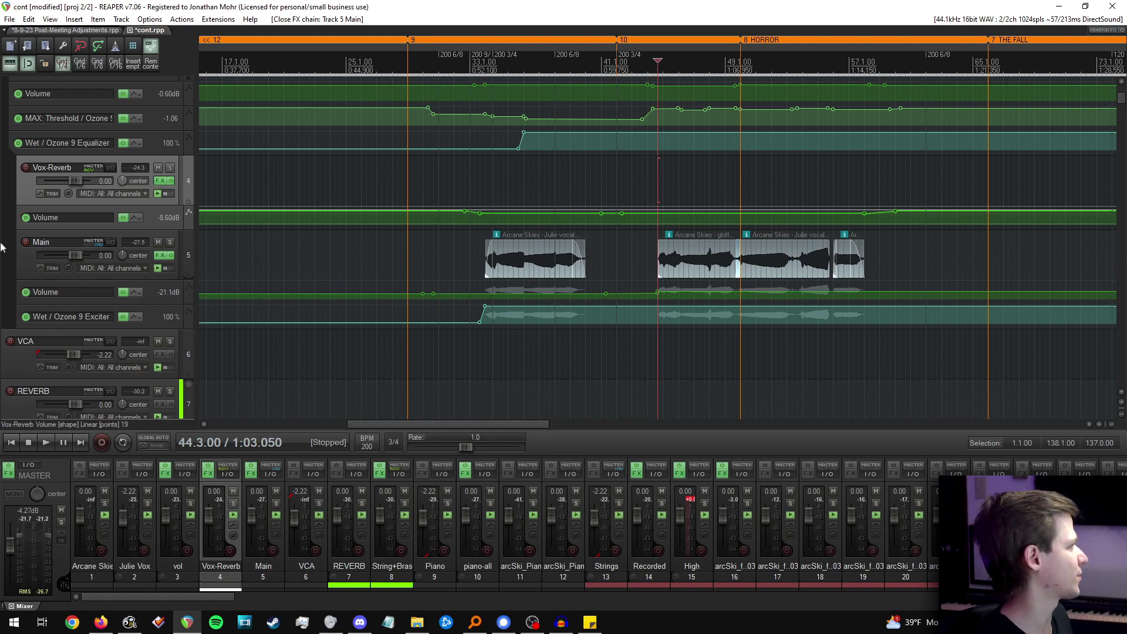
scroll(2, 245, "up", 3)
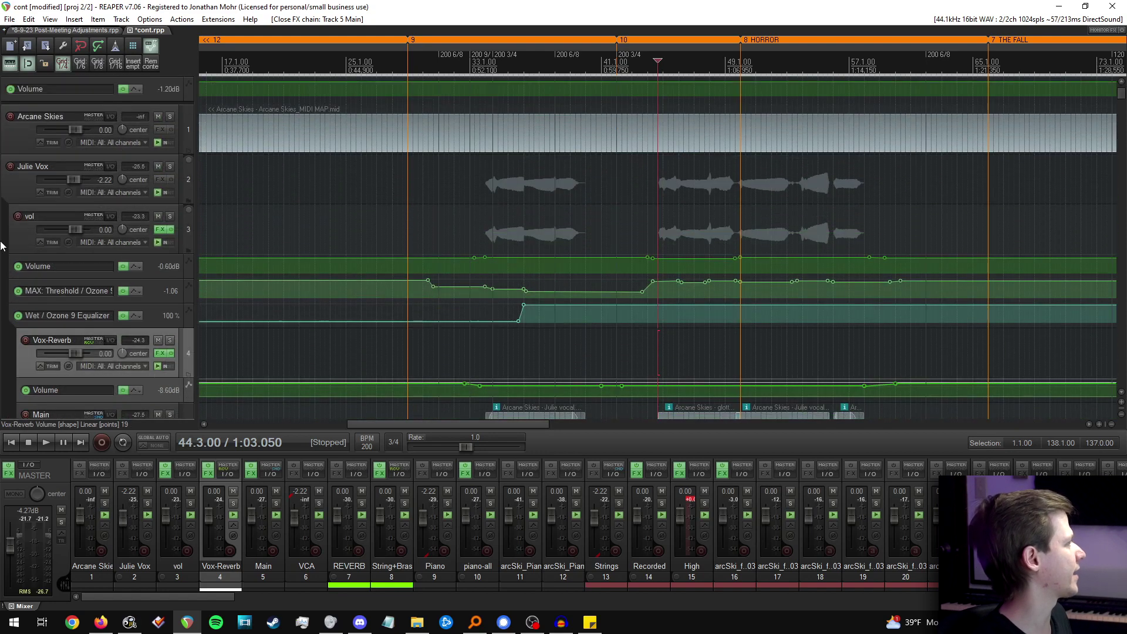
left_click(169, 167)
scroll(58, 230, "down", 1)
key("space")
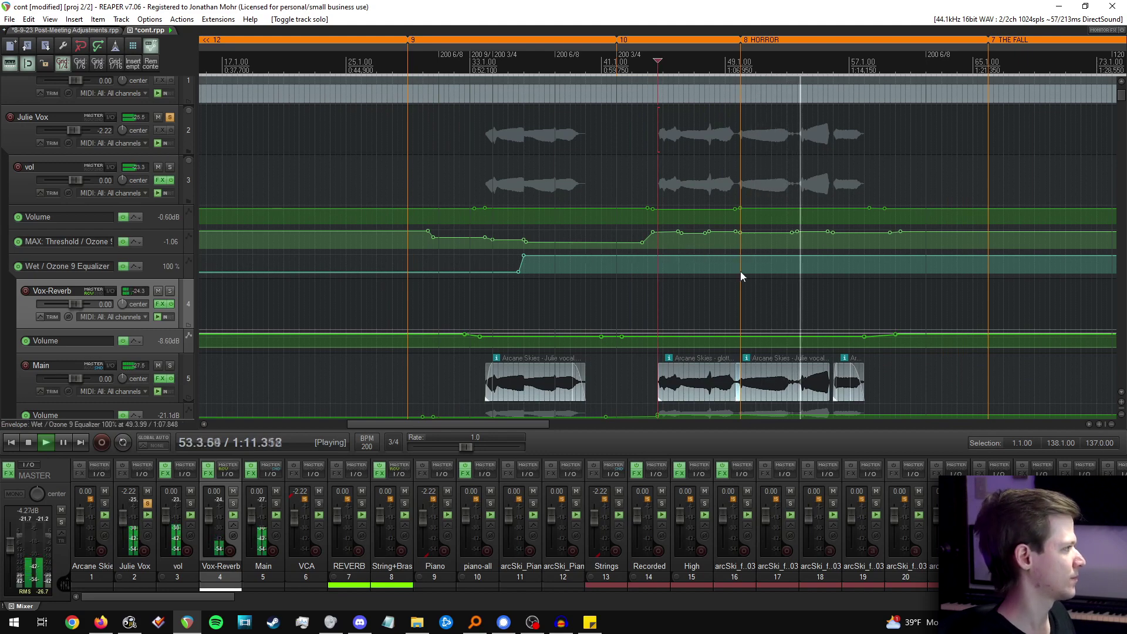
scroll(740, 273, "down", 1)
scroll(740, 276, "down", 2)
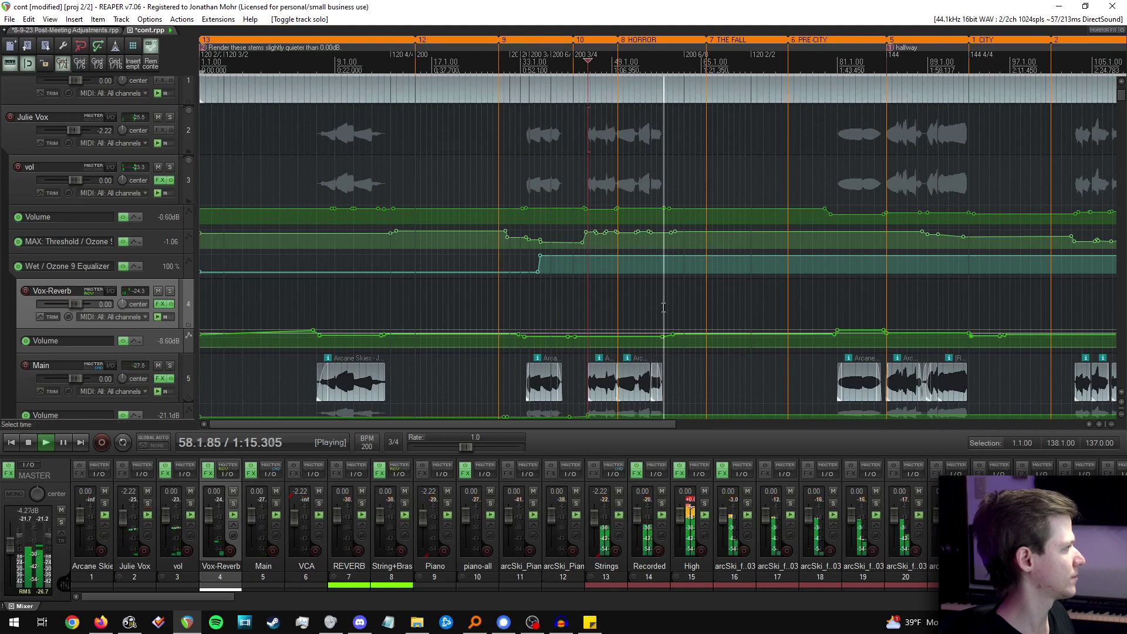
key("space")
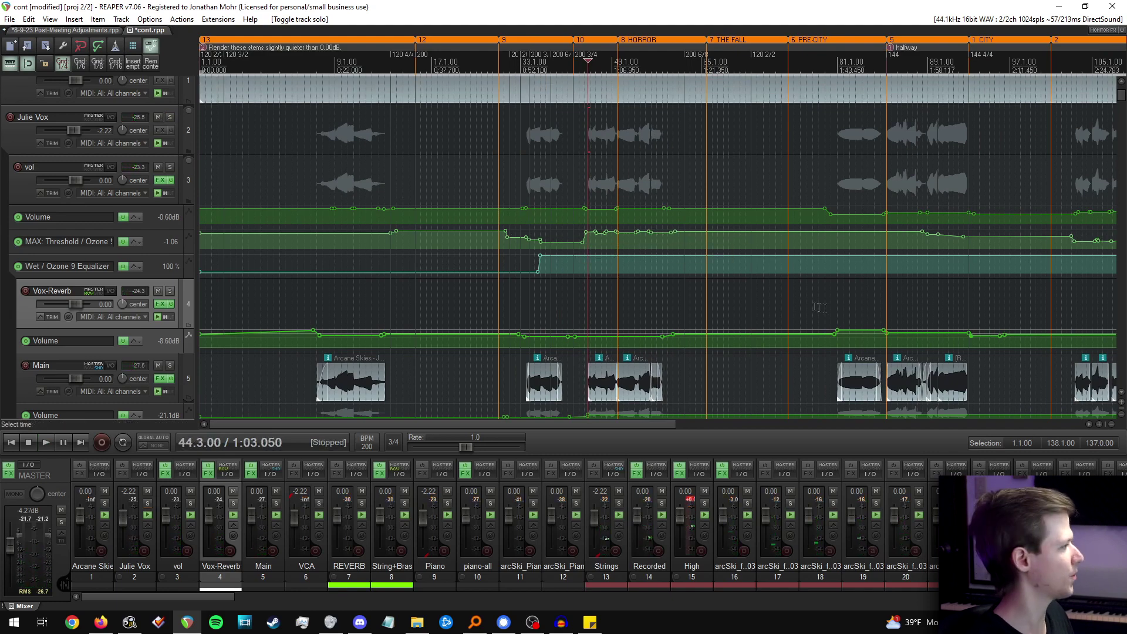
Examine the Main Exciter wet envelope and the Vox-Reverb volume envelope around the vocal phrase starting at 81.1.00.
left_click(838, 307)
scroll(837, 307, "up", 5)
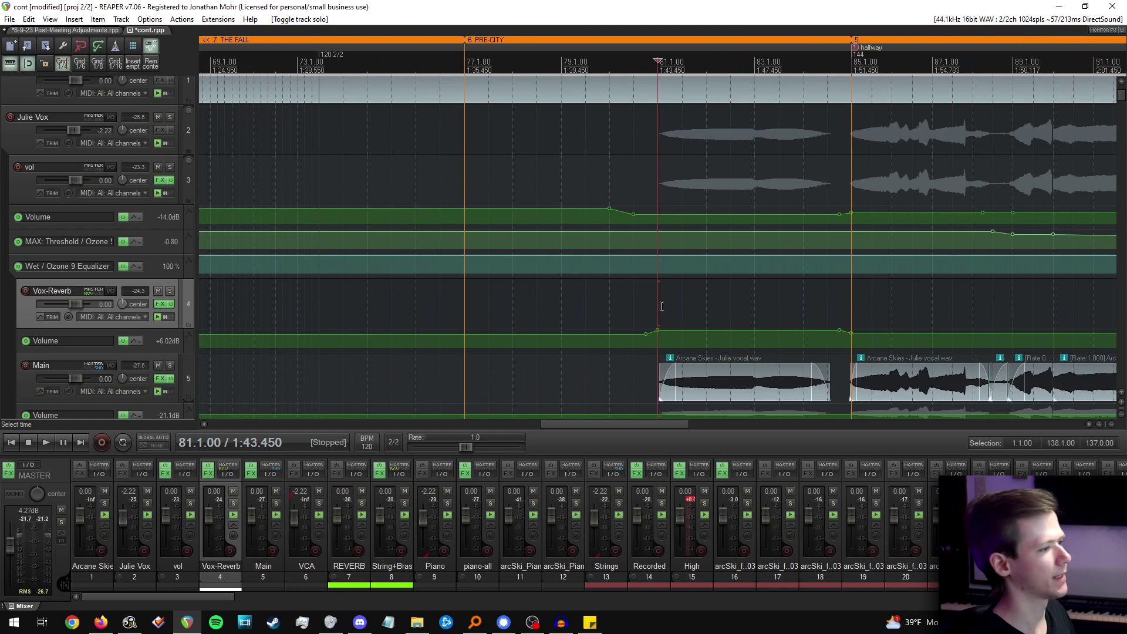
scroll(661, 306, "down", 4)
scroll(1, 271, "down", 2)
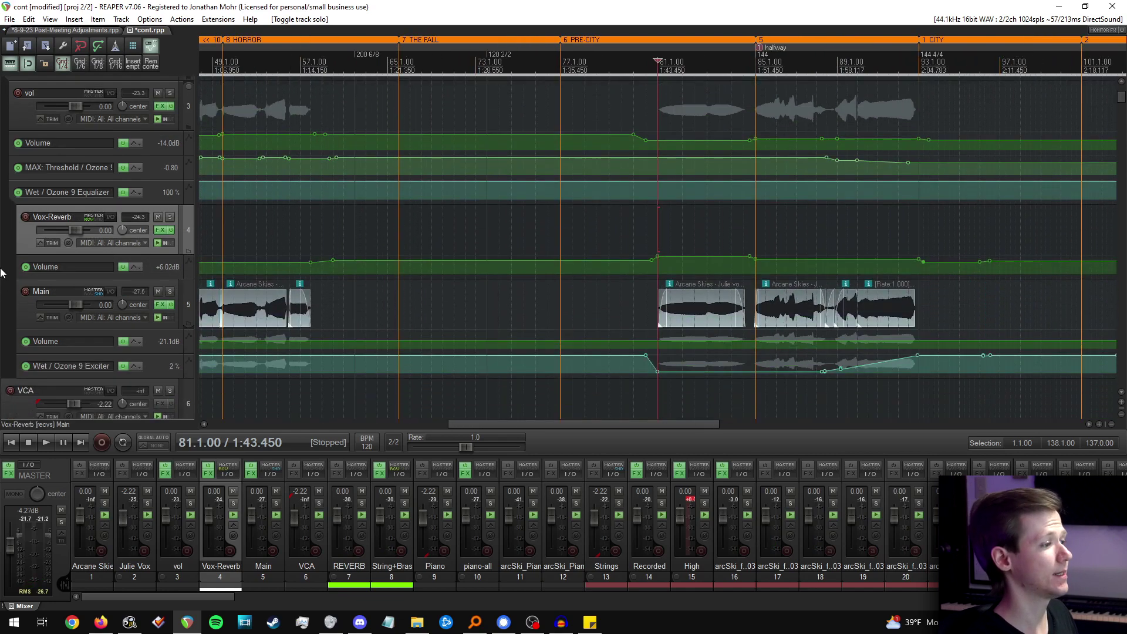
scroll(2, 271, "down", 1)
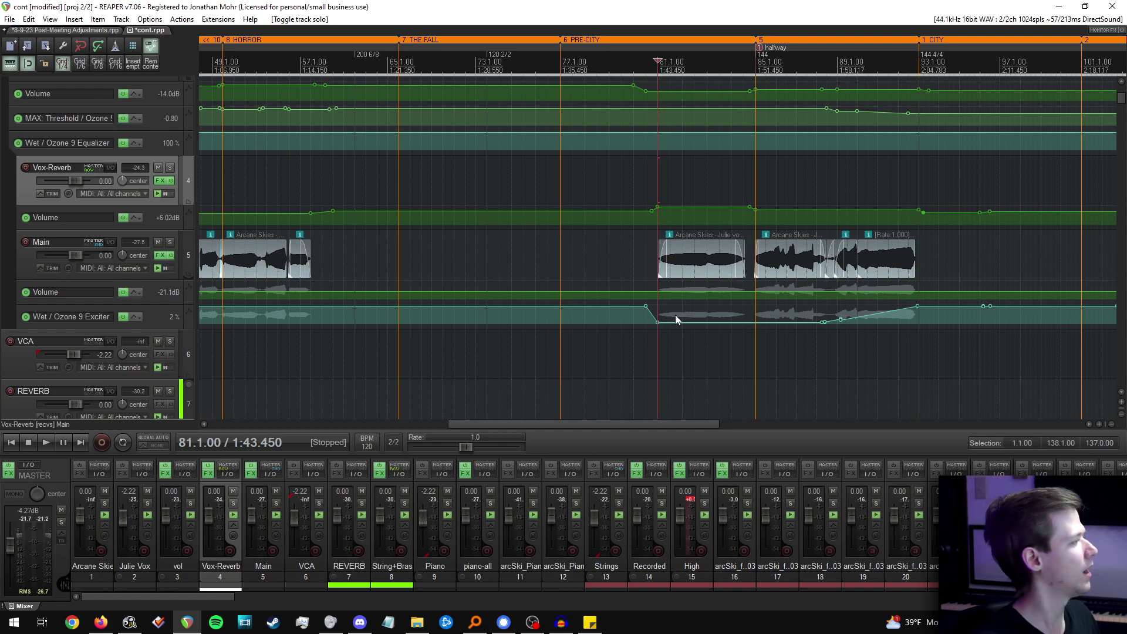
left_click(708, 305)
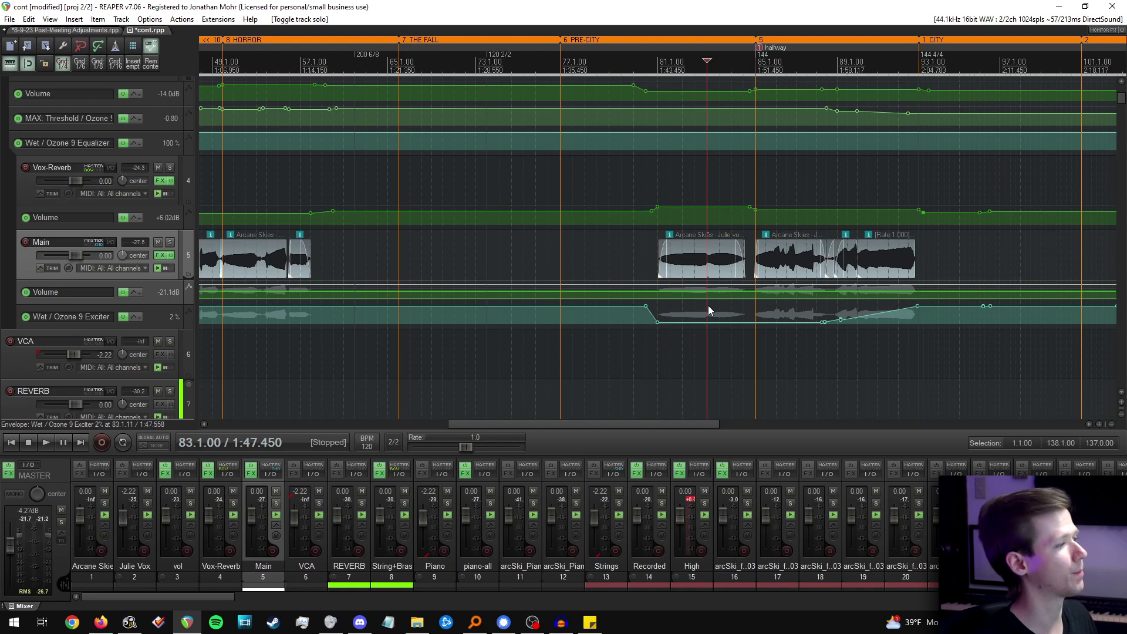
left_click(693, 198)
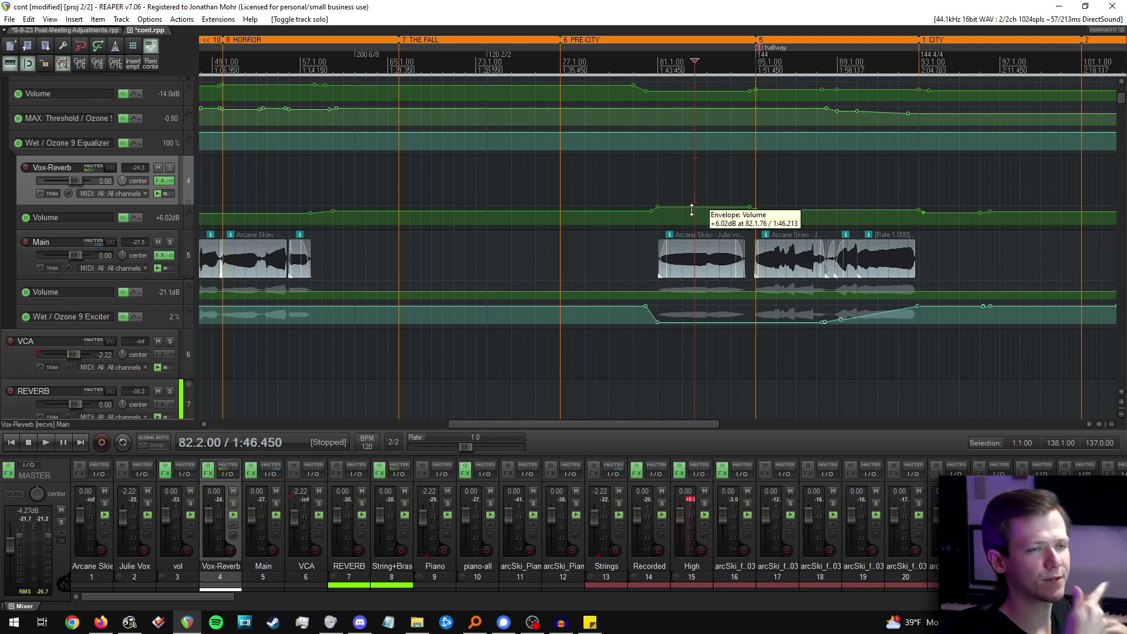
Solo the vocal parent folder, play from 81.1.00, replay it with the solo cleared to compare, and stop.
scroll(381, 245, "up", 3)
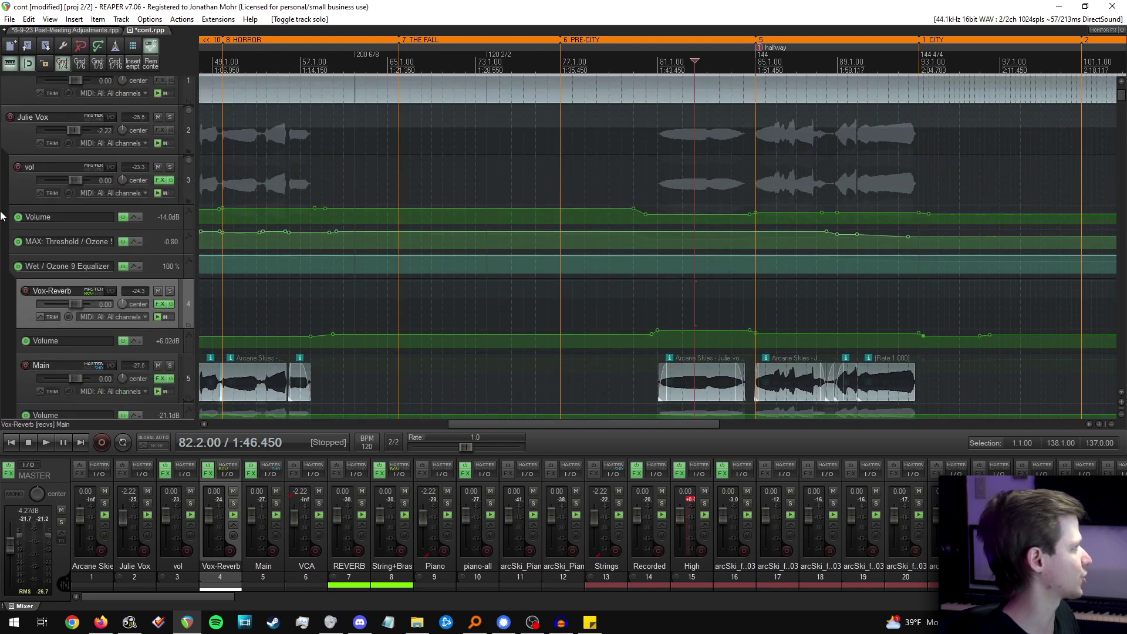
left_click(657, 283)
left_click(170, 93)
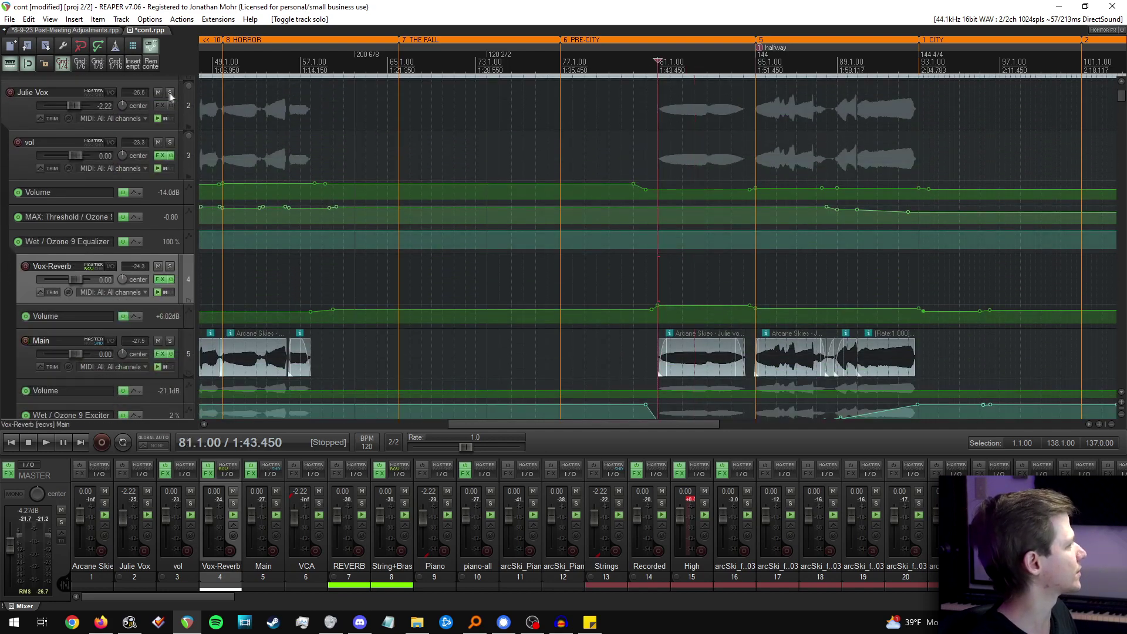
key("space")
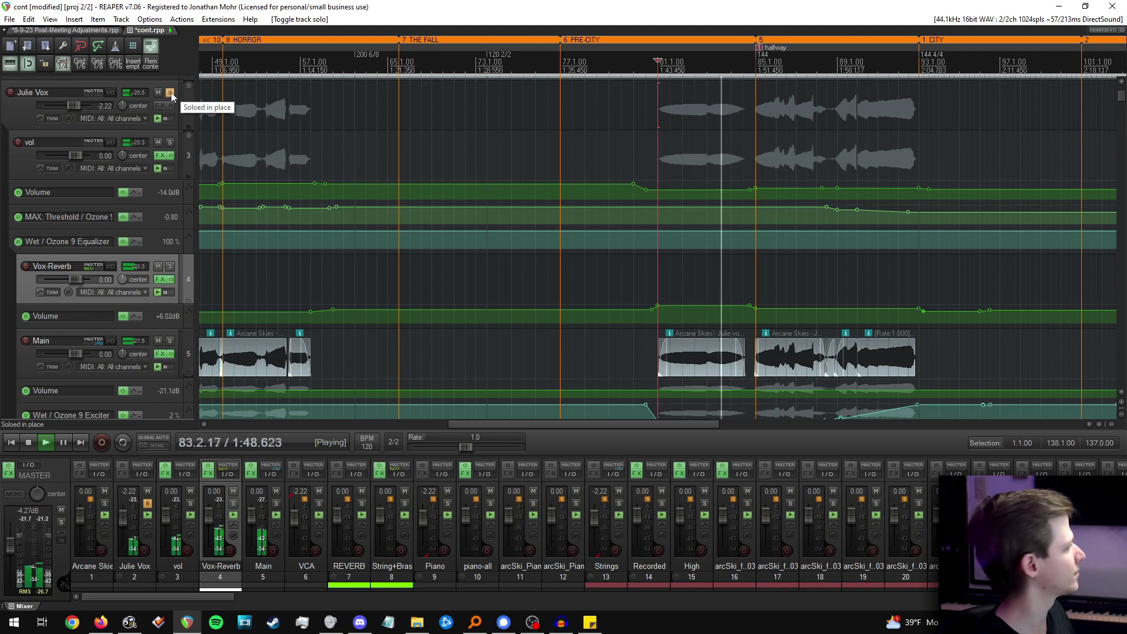
key("space")
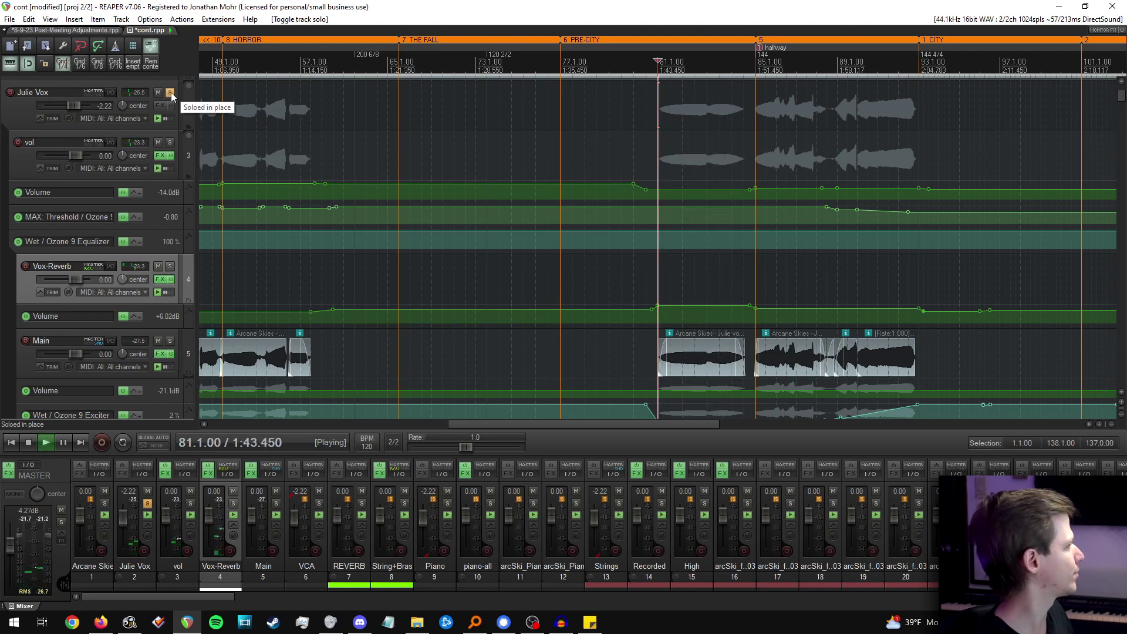
key("space")
left_click(170, 93)
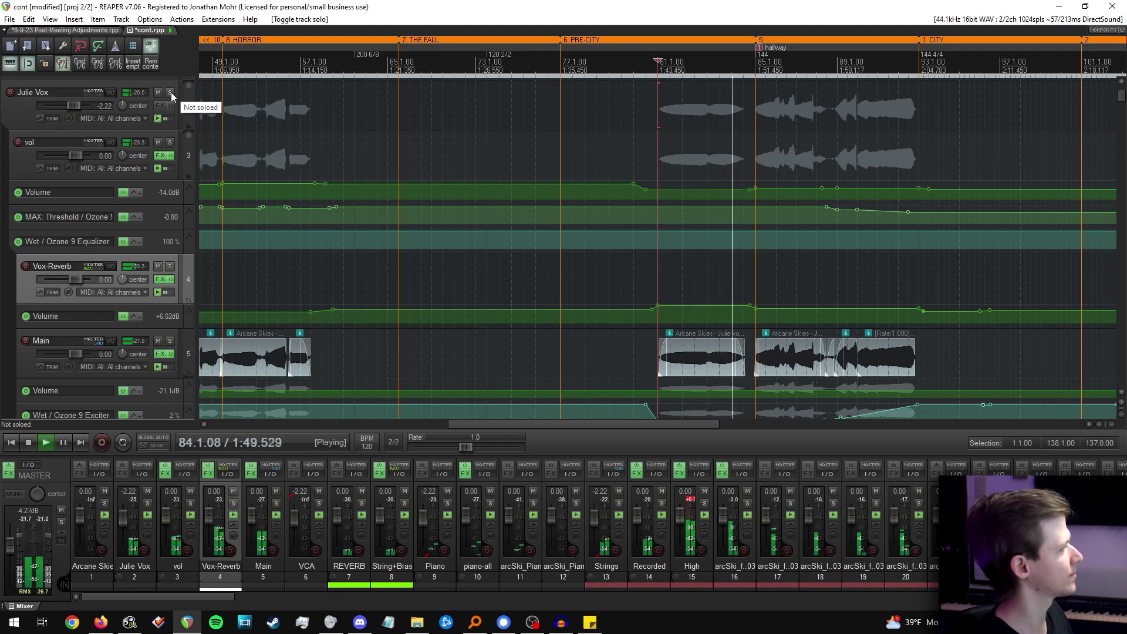
key("space")
Go to the halfway marker at 85.1.00 and examine the vocal automation at 87.2.00, 88.1.00 and 89.2.00.
key("]")
scroll(782, 238, "up", 3)
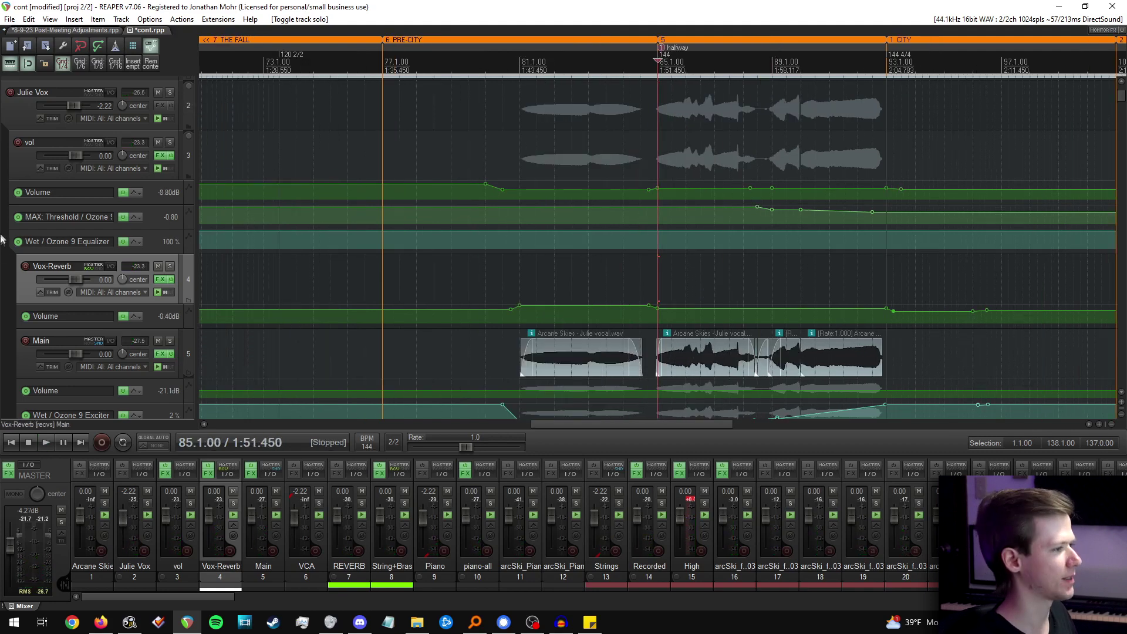
scroll(782, 238, "down", 1)
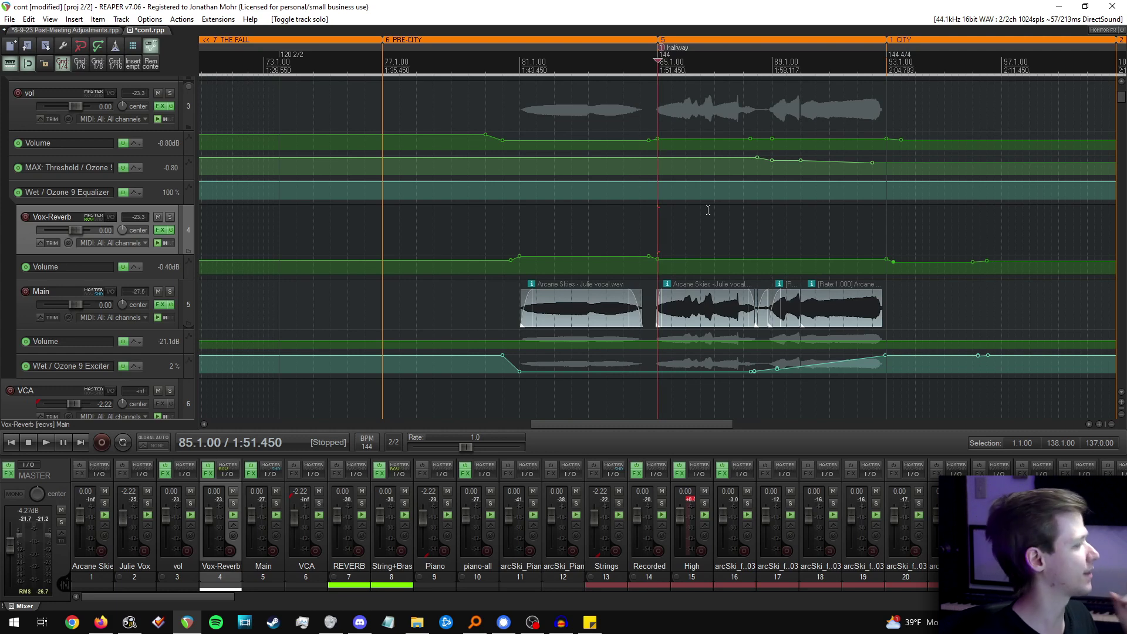
left_click(727, 223)
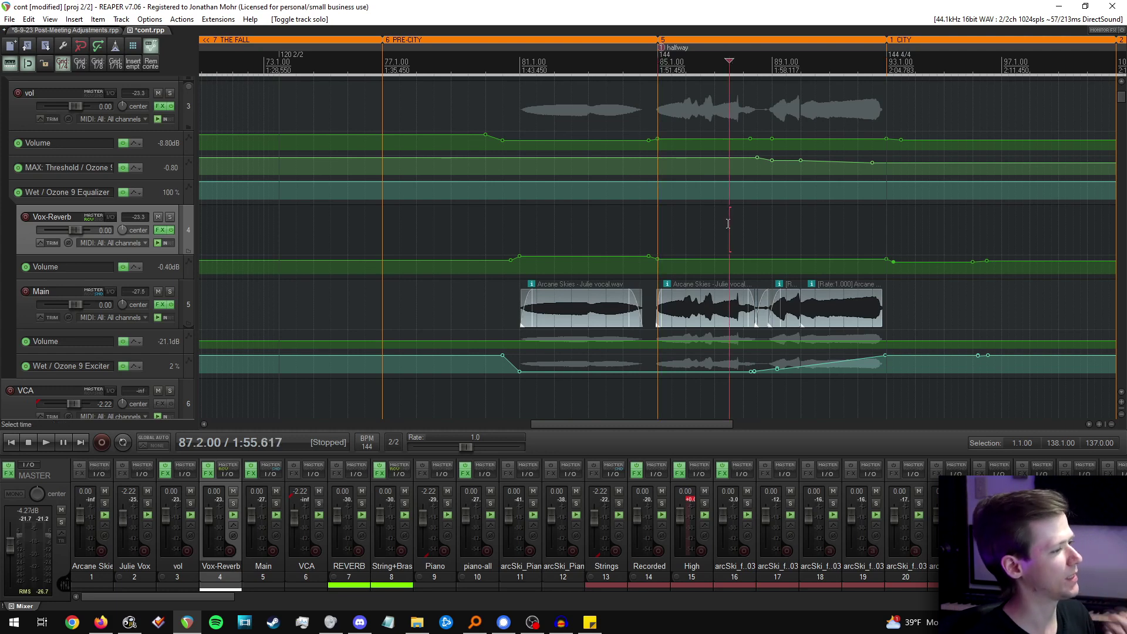
left_click(741, 223)
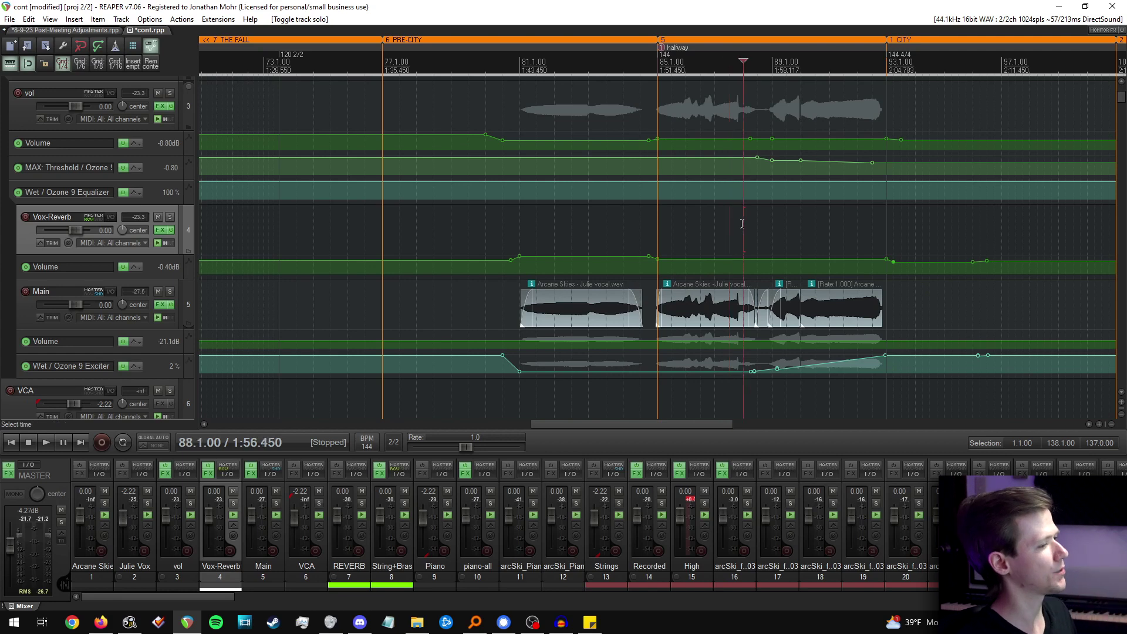
left_click(785, 226)
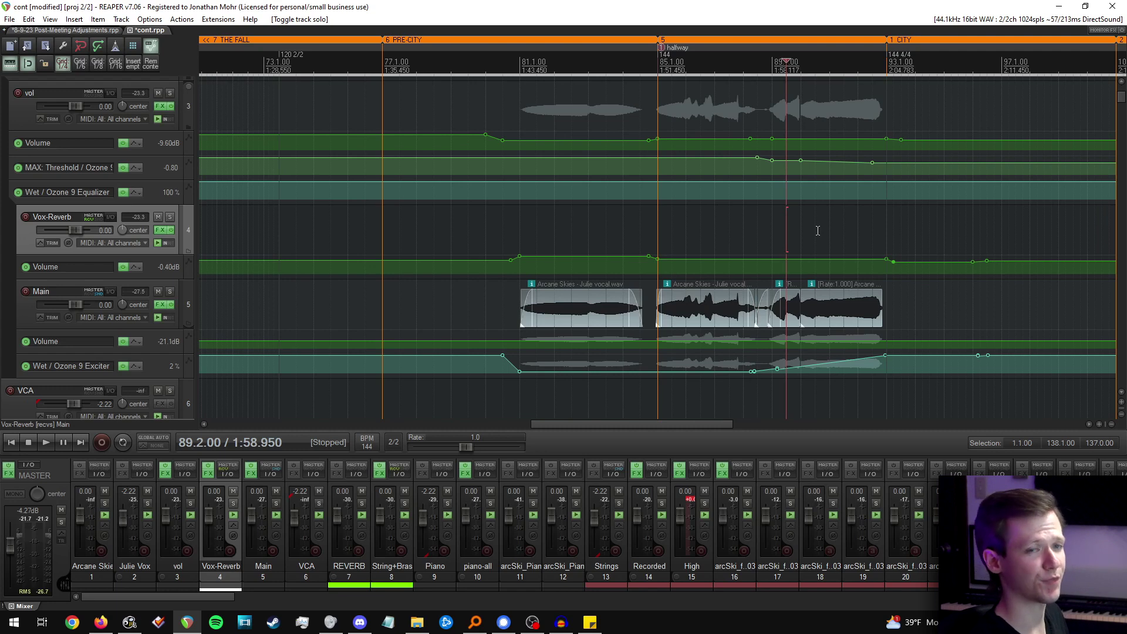
Play the mix from 85.1.00, select the Main vocal item ending just before section 1 CITY, and stop playback.
left_click(649, 233)
key("space")
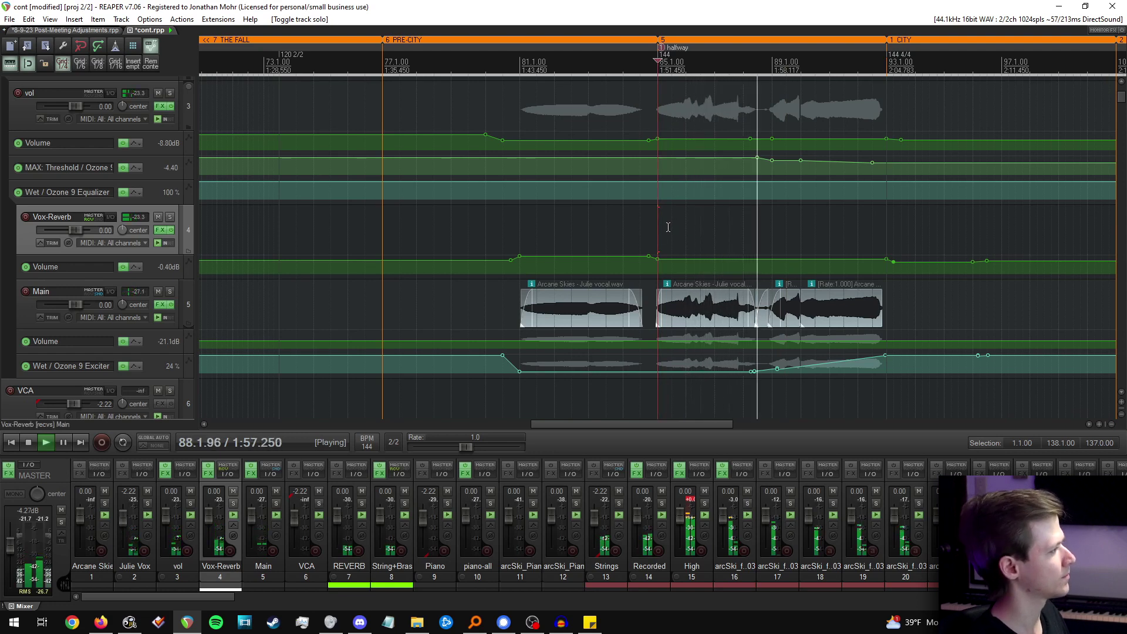
scroll(667, 227, "down", 1)
scroll(769, 311, "down", 1)
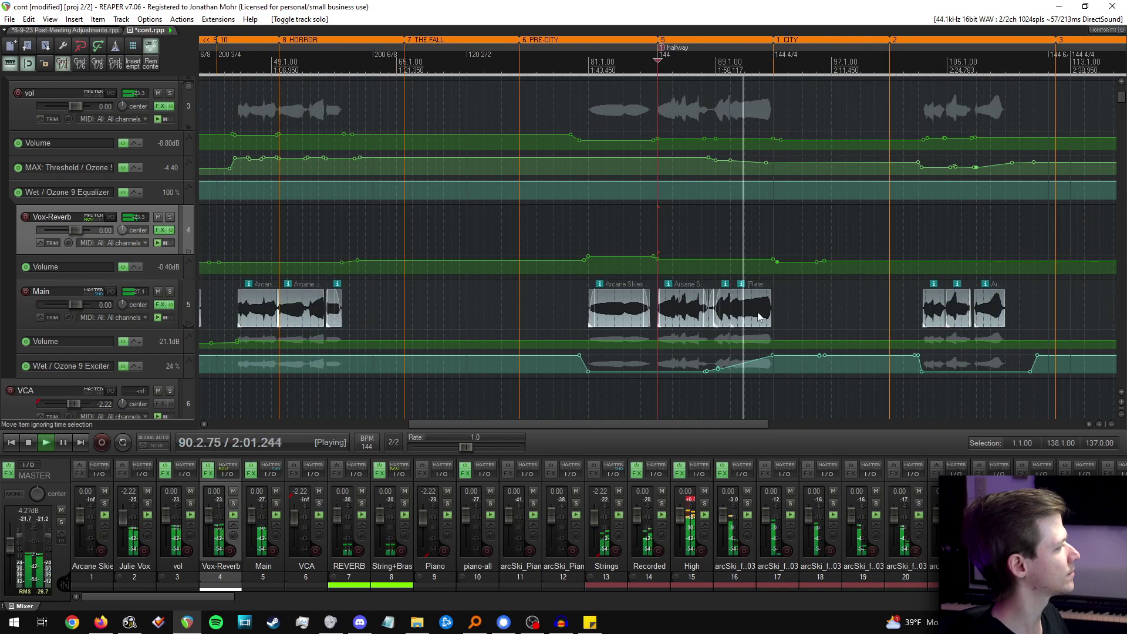
left_click(766, 314)
scroll(765, 312, "up", 2)
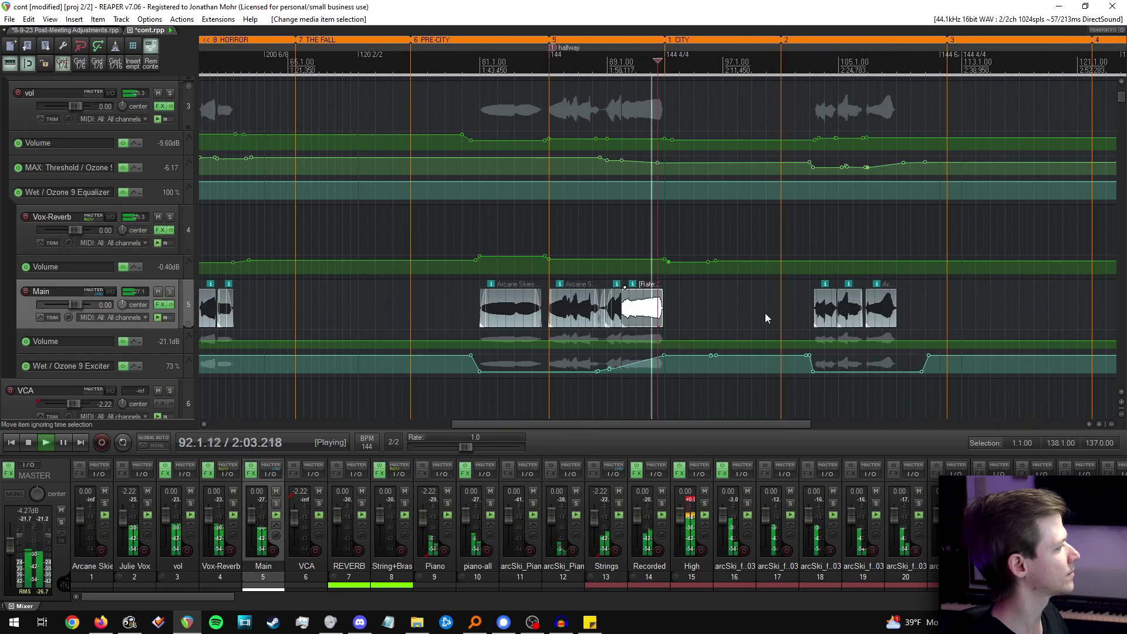
key("space")
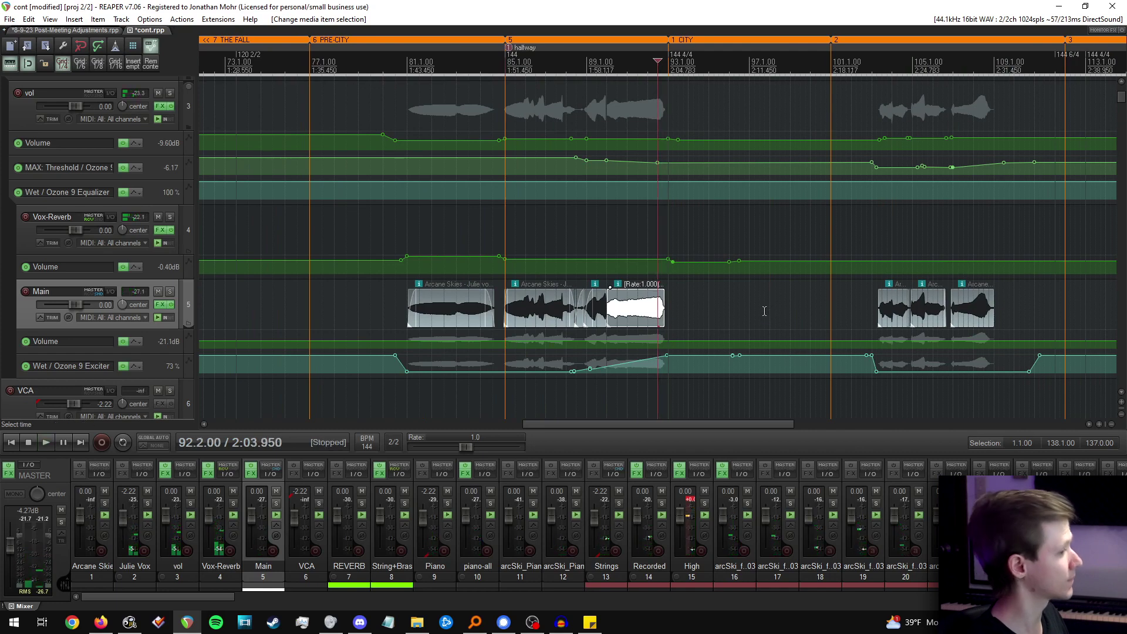
Go to the vocal phrase starting at 103.2.00 in section 2 and inspect the Main track's exciter wet envelope there.
left_click(879, 252)
scroll(828, 283, "up", 2)
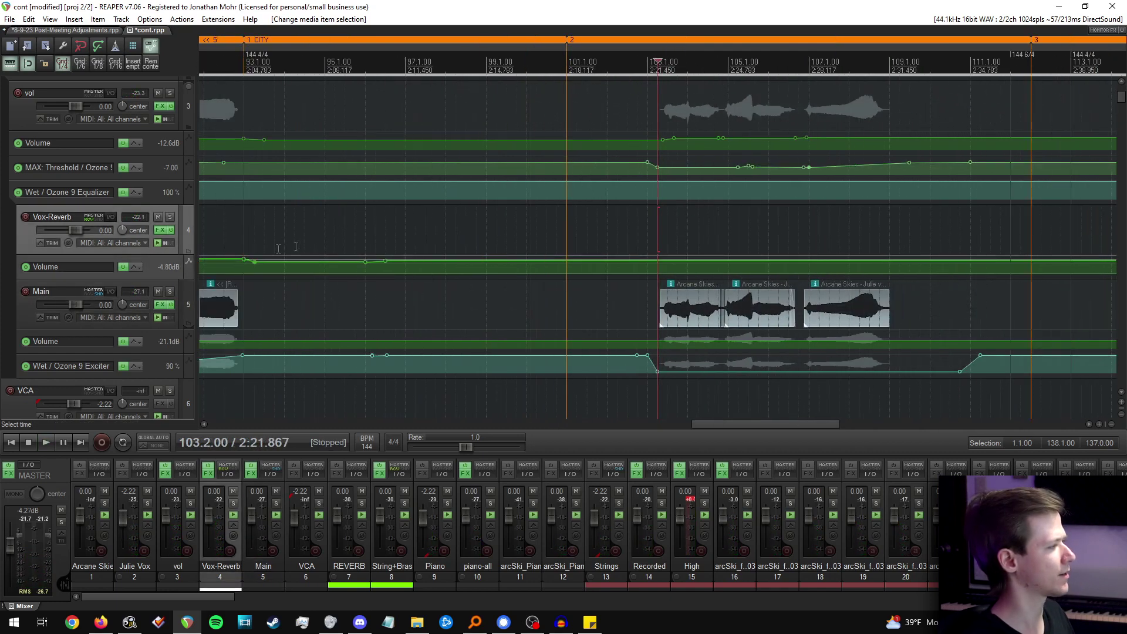
scroll(1, 241, "up", 1)
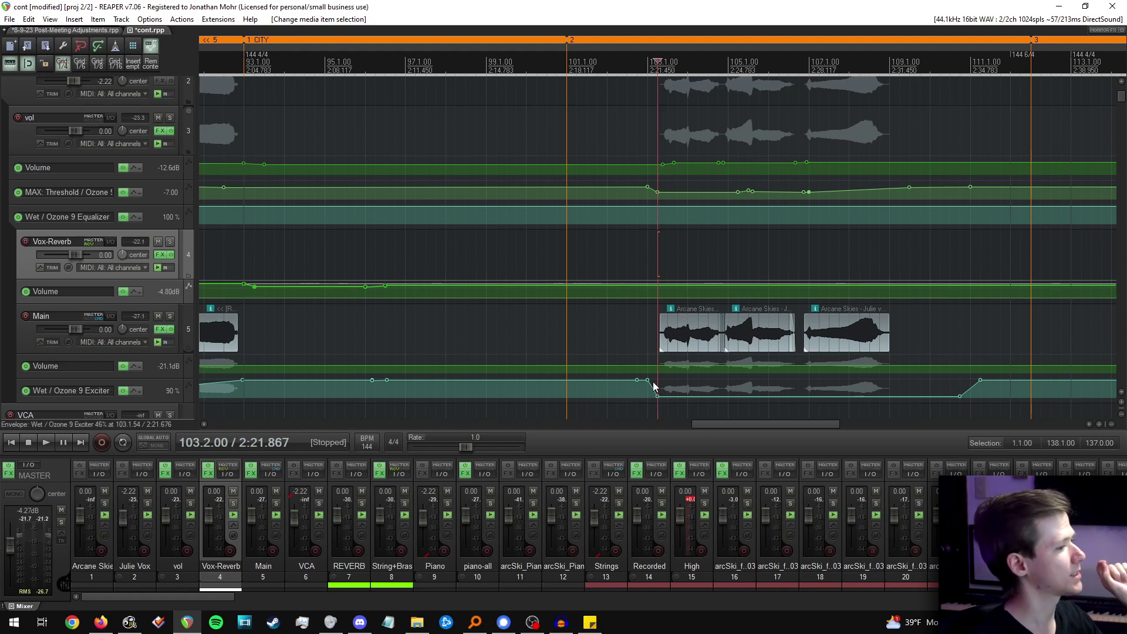
left_click(682, 389)
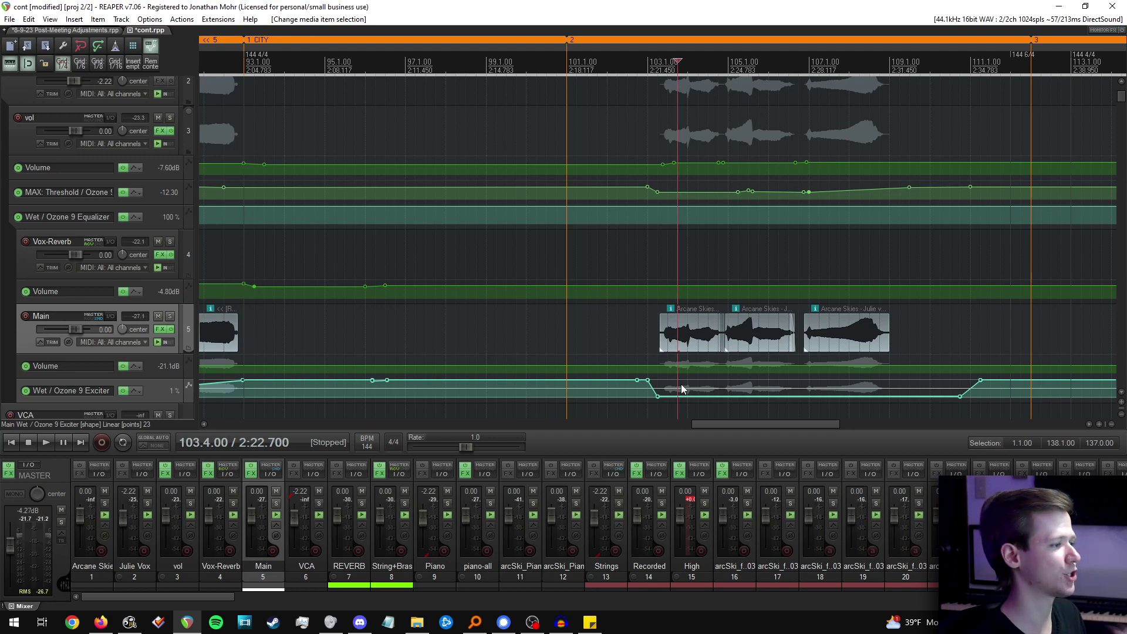
Return the cursor to 103.2.00, play the mix through the vocal phrase, and stop playback.
key("Left")
key("Left")
scroll(7, 180, "up", 1)
scroll(7, 180, "down", 1)
key("space")
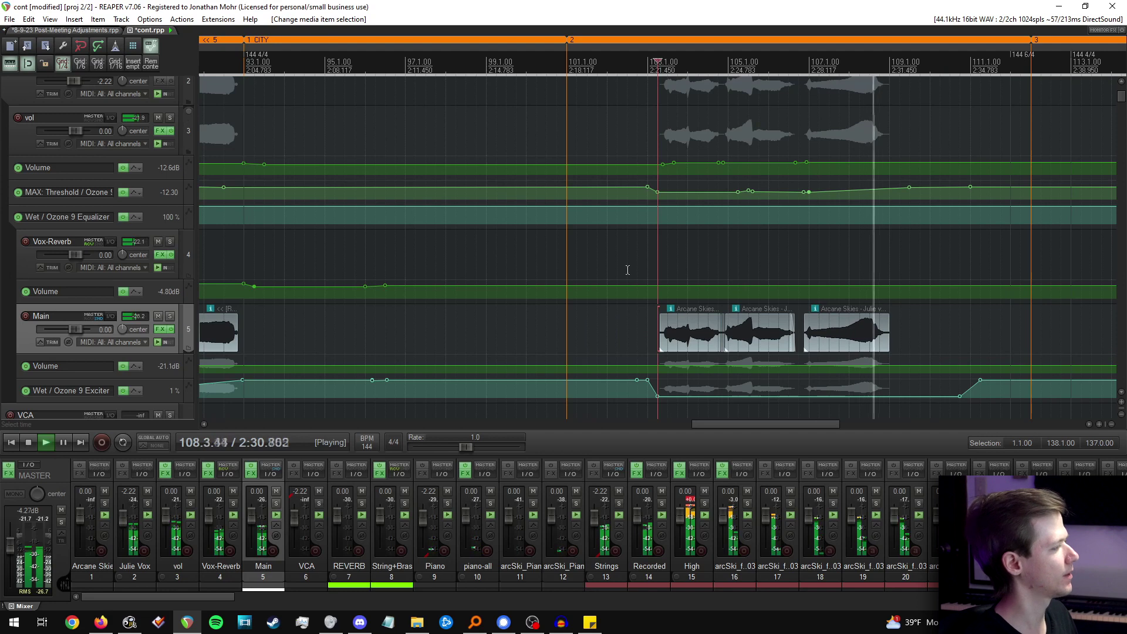
key("space")
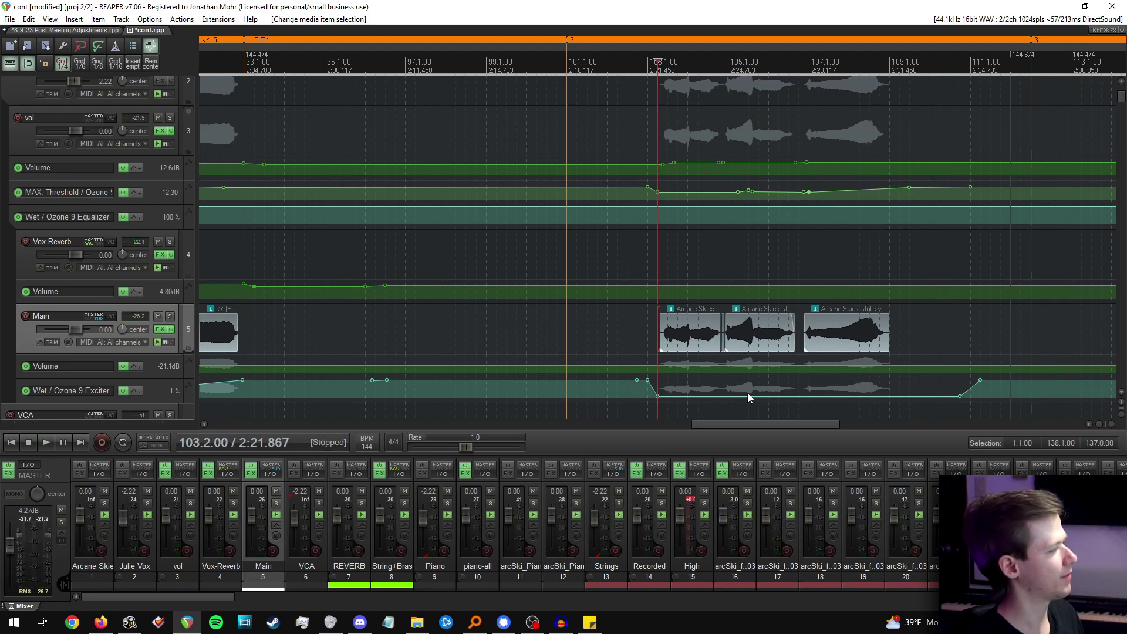
Raise the Main exciter wet envelope to 100% across the section 2 vocal phrase and play it from 103.2.00 to compare.
left_click_drag(747, 396, 739, 261)
key("space")
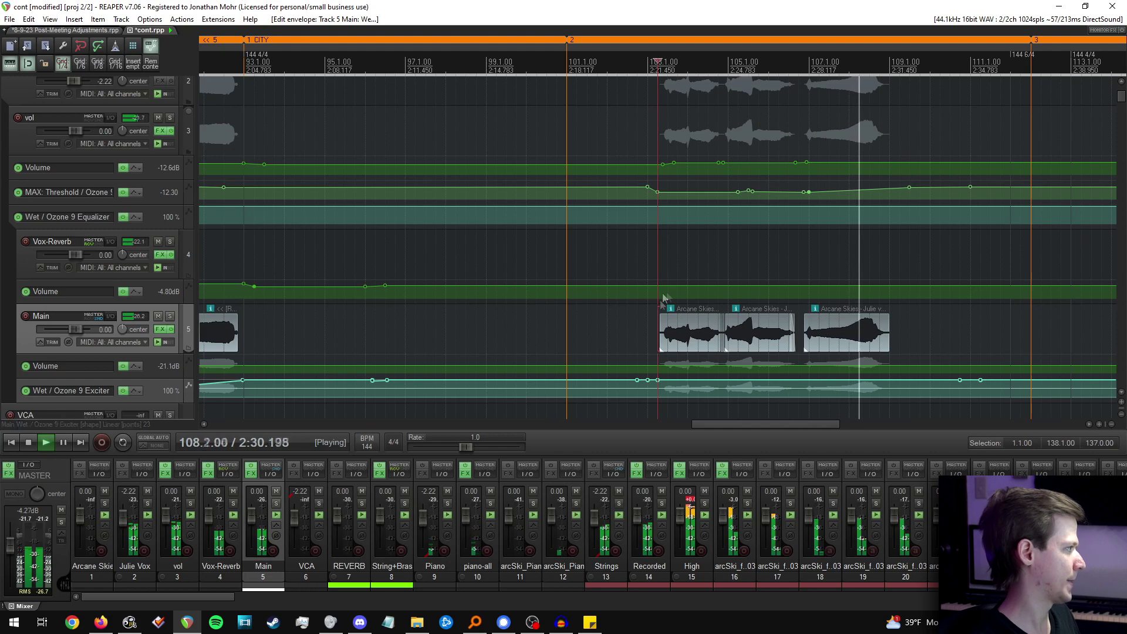
key("space")
Lower the Main exciter wet envelope to 0% across the section 2 vocal phrase and replay it from 103.2.00.
left_click_drag(772, 381, 763, 394)
key("space")
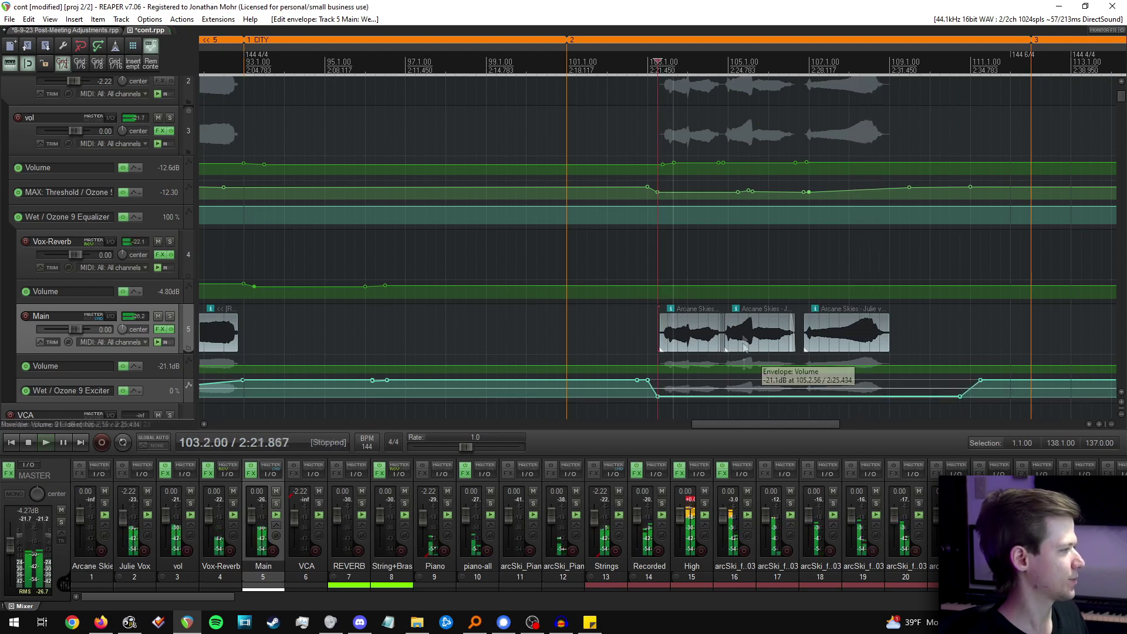
key("space")
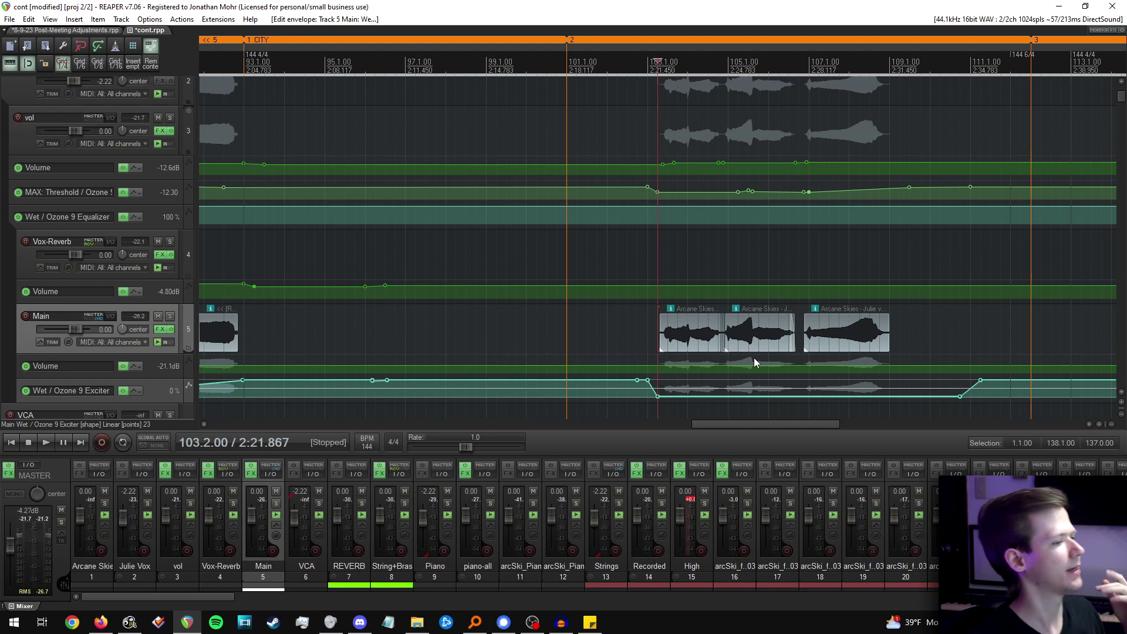
Move on to the last vocal item in section 4, play the mix from 125.6.00 through its end, and stop.
left_click(771, 307)
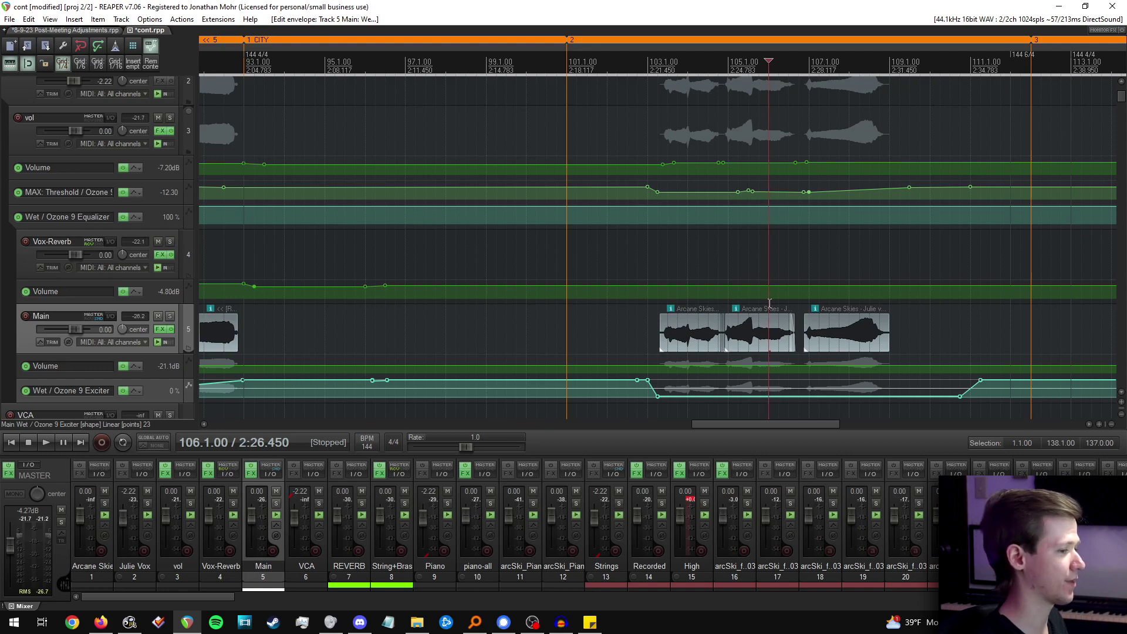
scroll(770, 307, "down", 5)
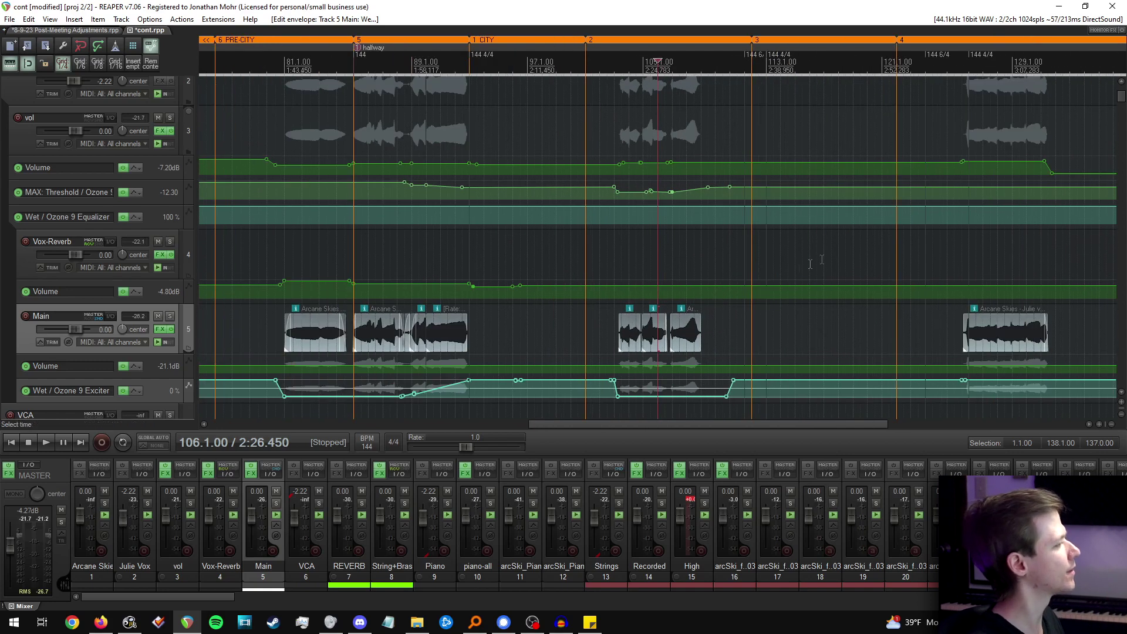
left_click(969, 253)
scroll(969, 253, "up", 8)
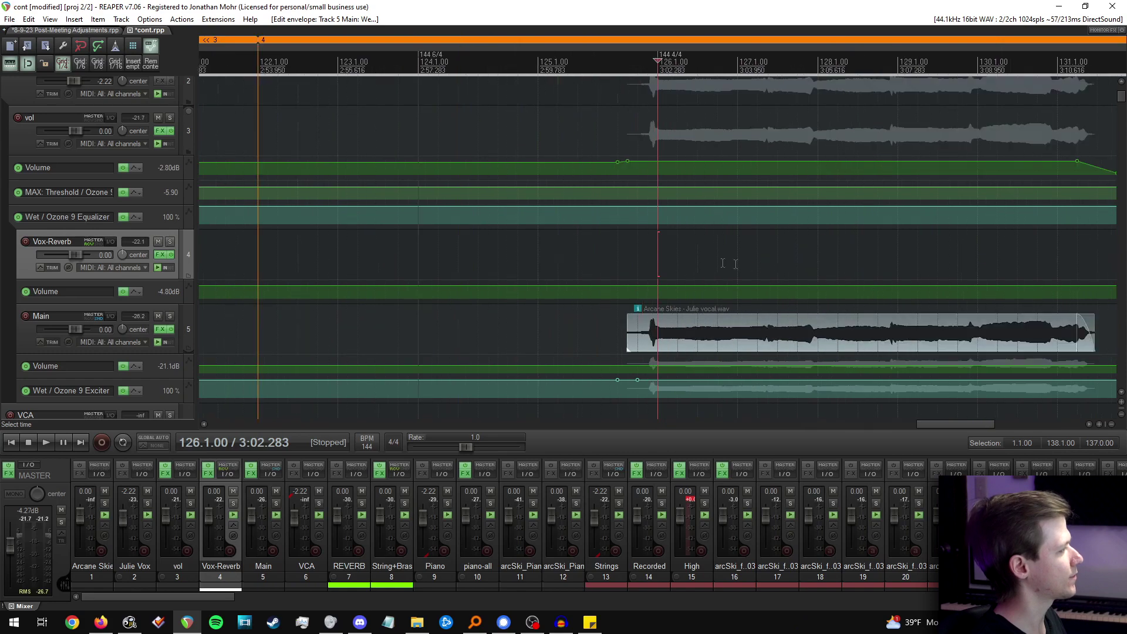
left_click(624, 246)
scroll(668, 285, "down", 3)
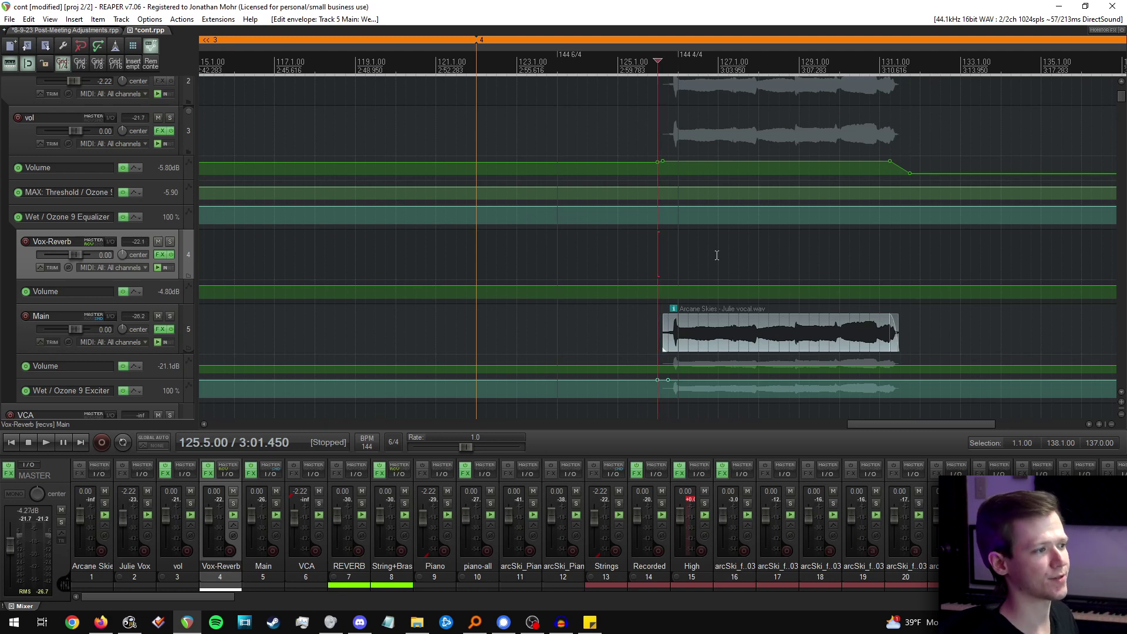
left_click(668, 257)
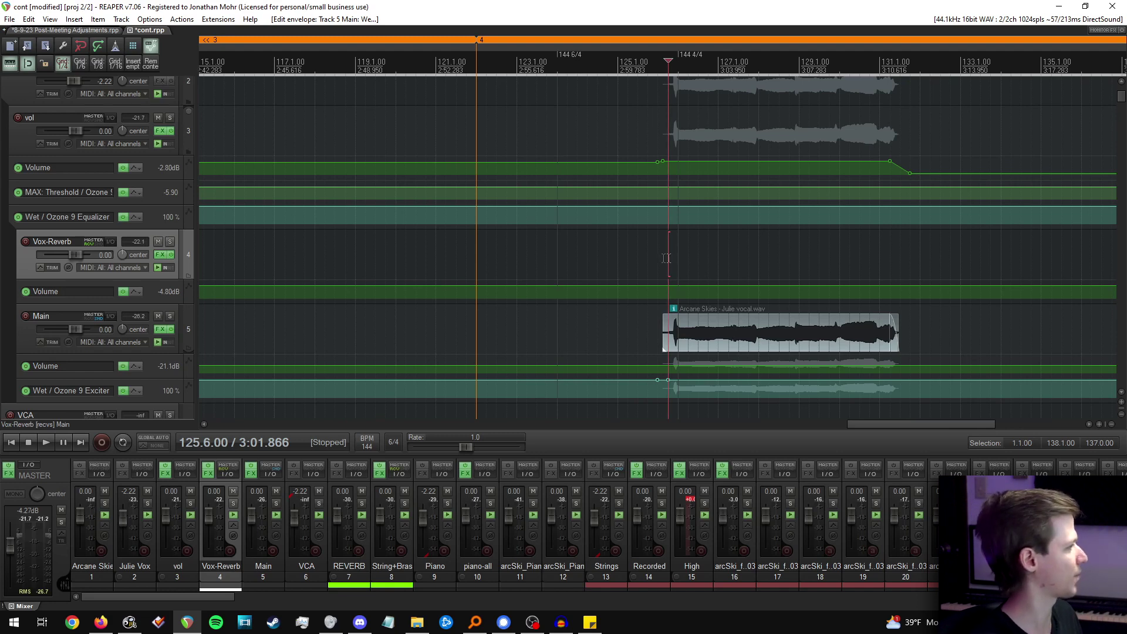
key("space")
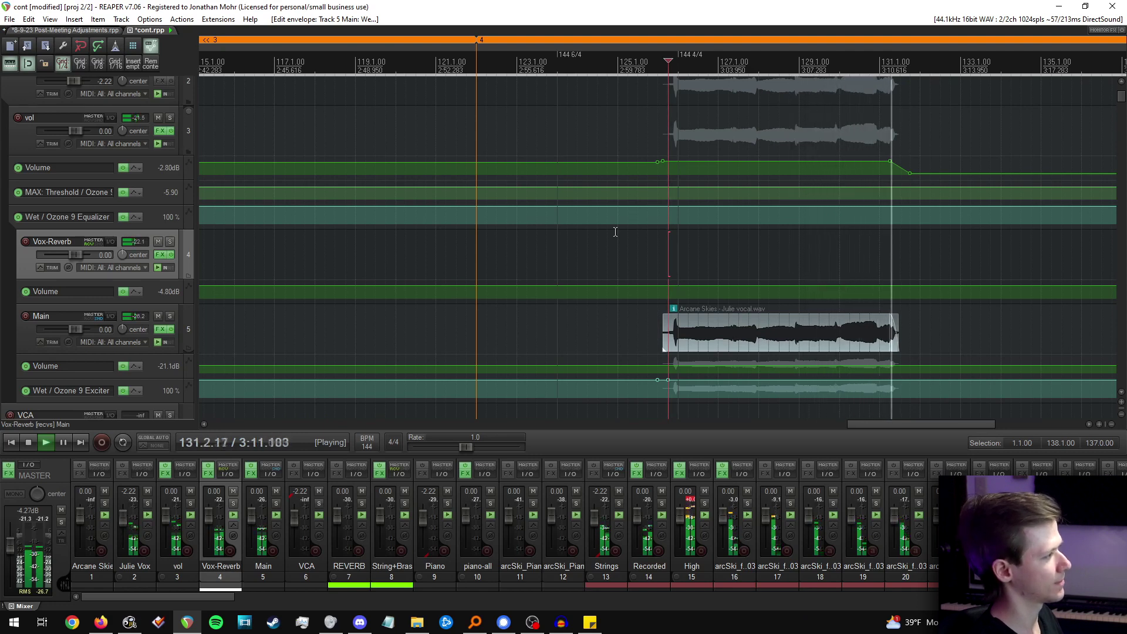
key("space")
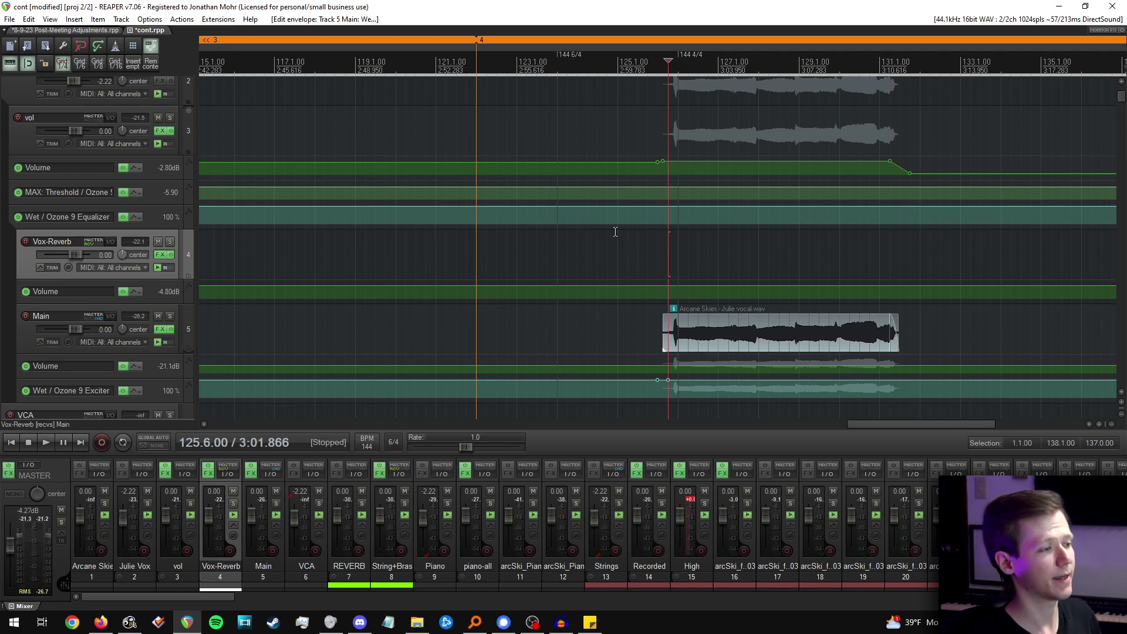
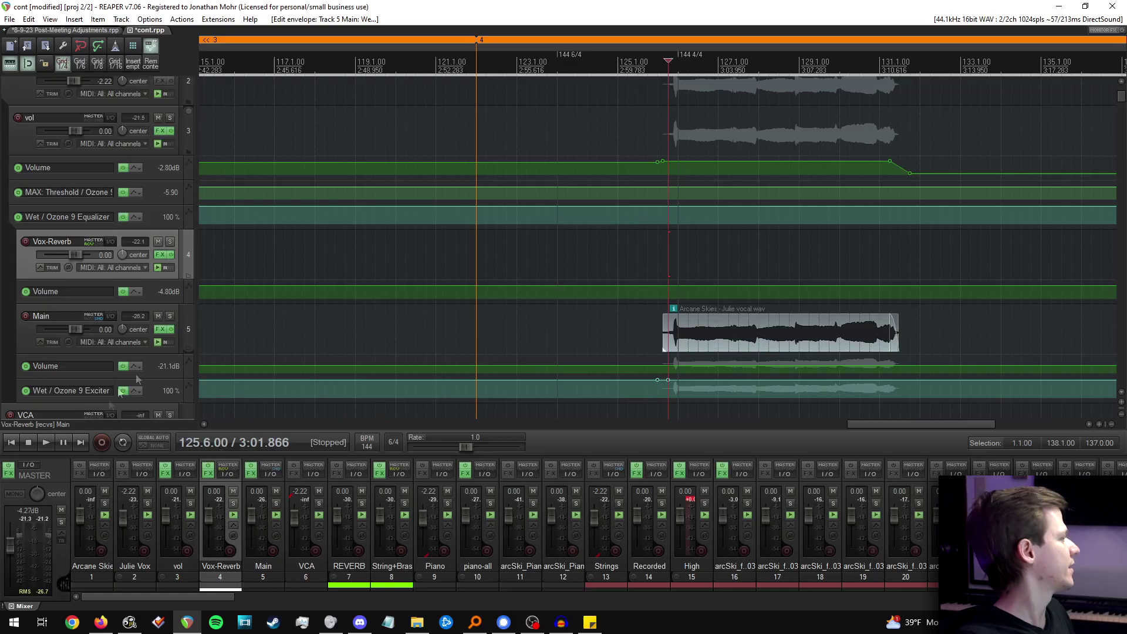
Find the Big Drums folder among the percussion tracks, solo it, and place the cursor at 17.1.00.
scroll(291, 317, "down", 3)
left_click(352, 58)
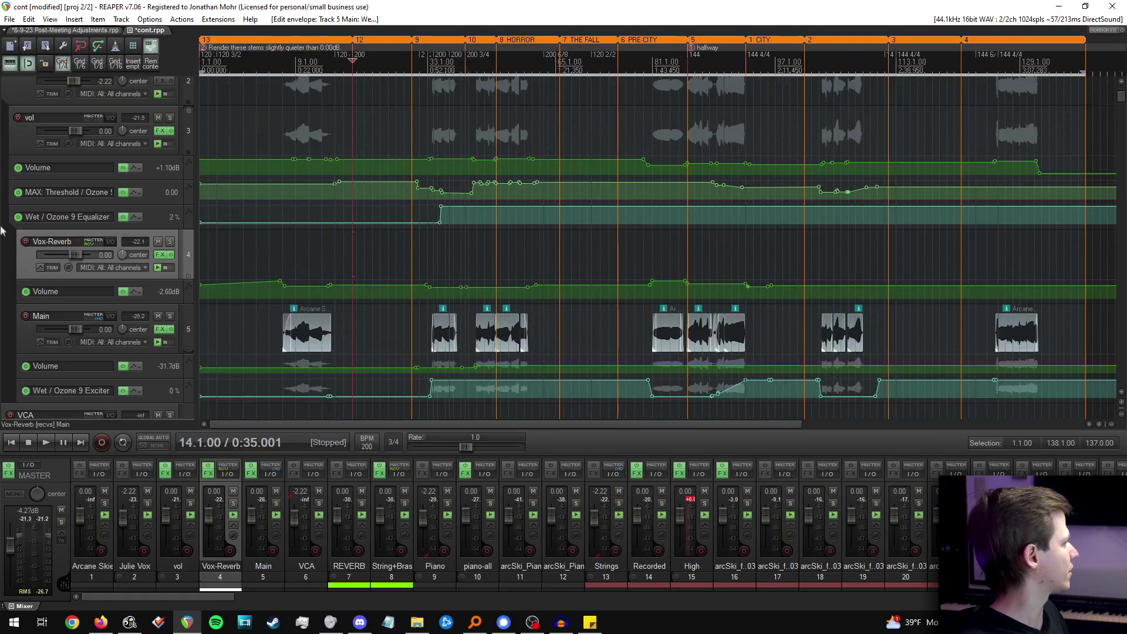
scroll(2, 207, "down", 15)
scroll(2, 207, "down", 20)
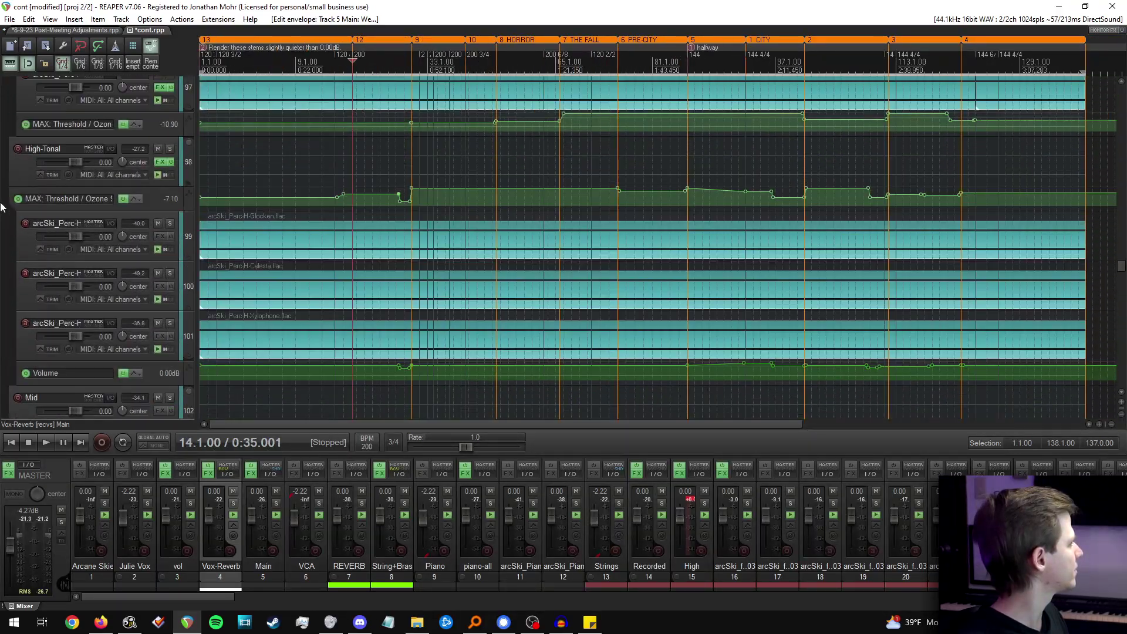
scroll(2, 207, "down", 8)
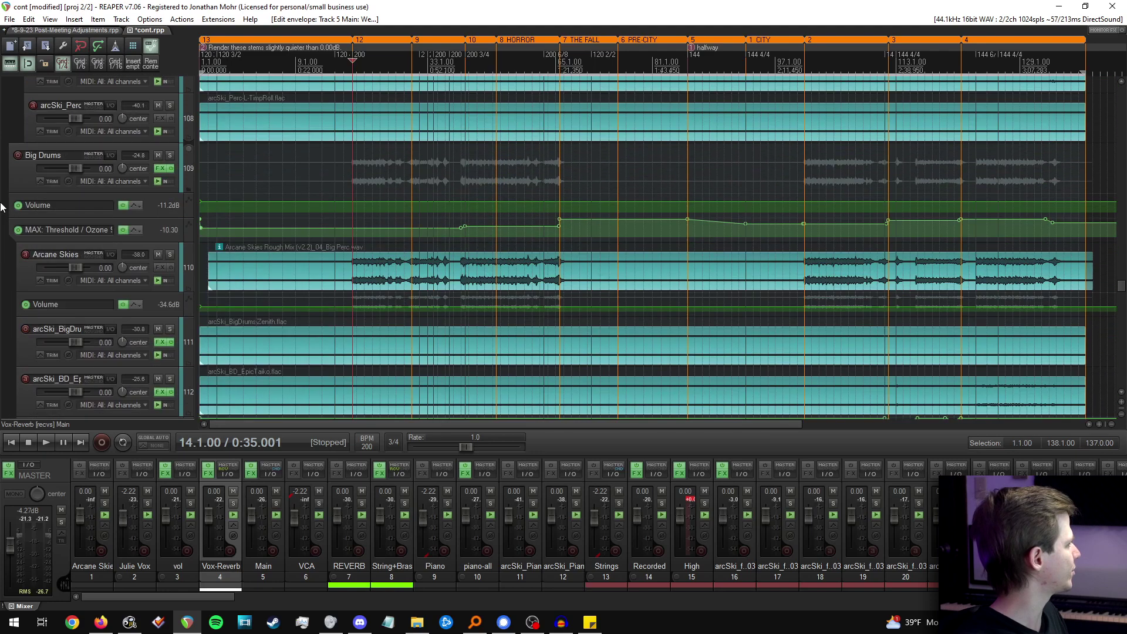
left_click(117, 169)
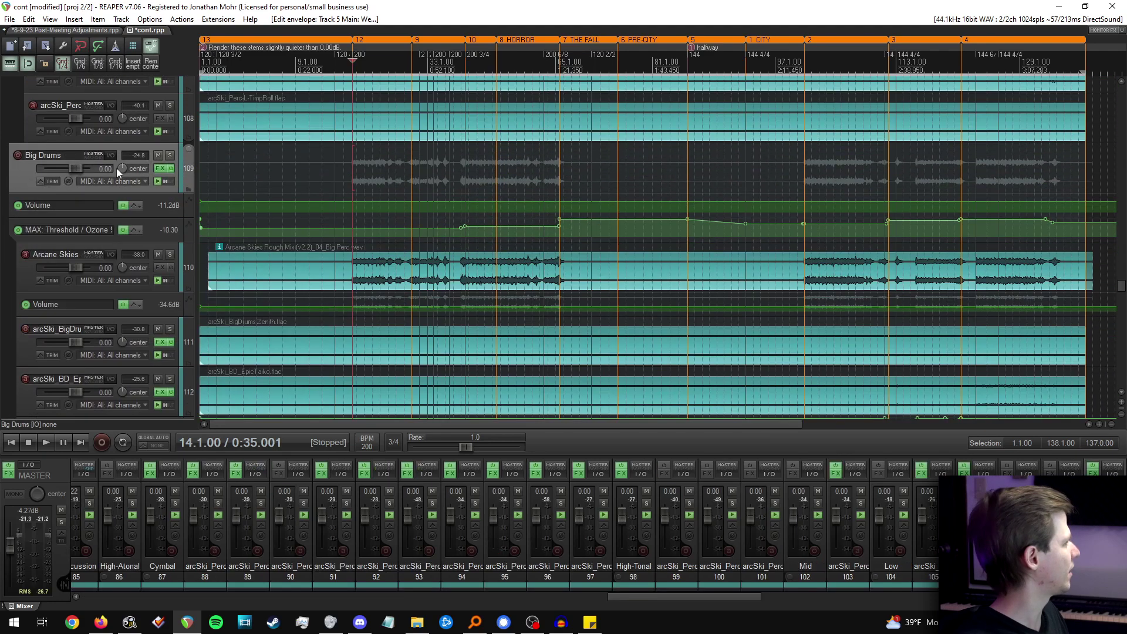
left_click(170, 156)
left_click(363, 187)
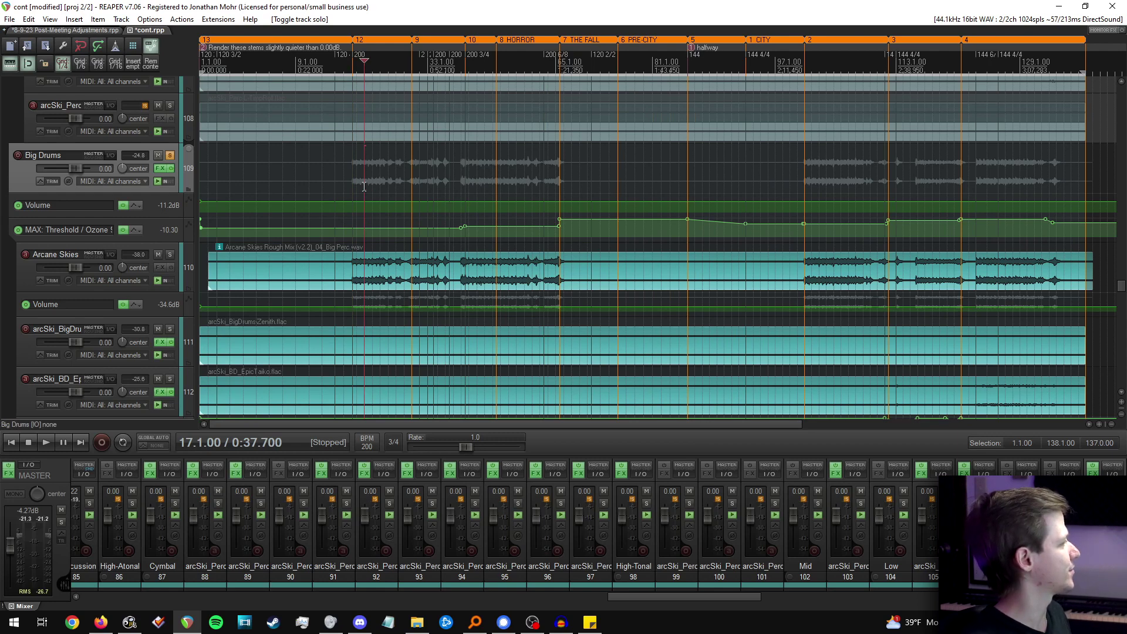
Examine the drum stems inside the Big Drums folder, from the rough mix track down to the close taikos.
scroll(364, 187, "down", 7)
left_click(11, 287)
scroll(13, 283, "up", 2)
left_click(14, 269)
scroll(14, 270, "down", 4)
left_click(18, 288)
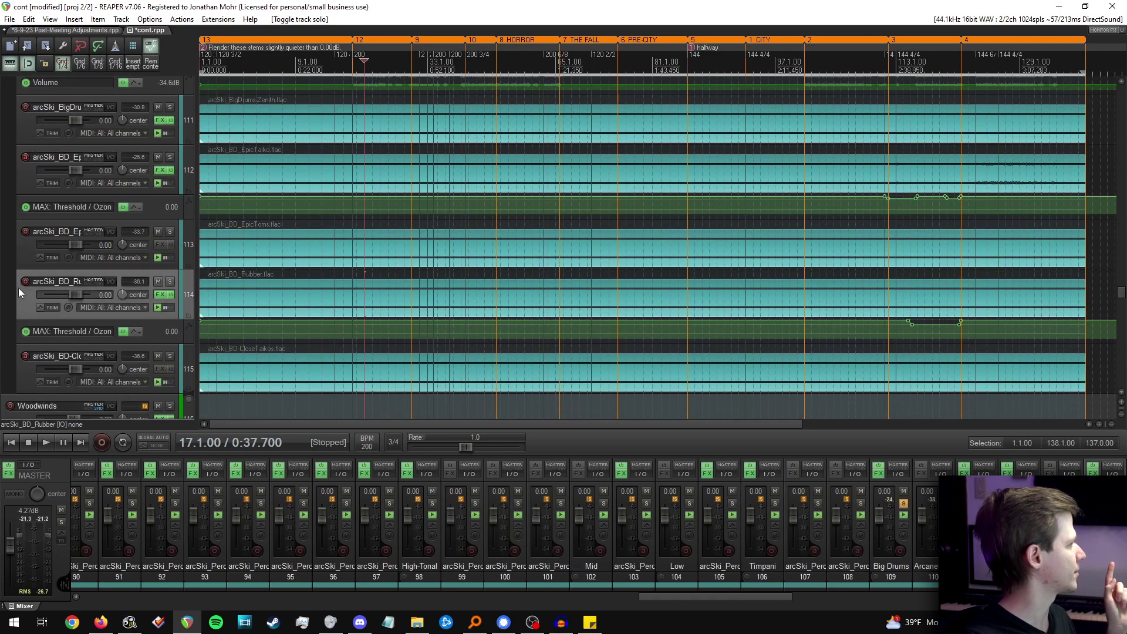
scroll(18, 292, "up", 7)
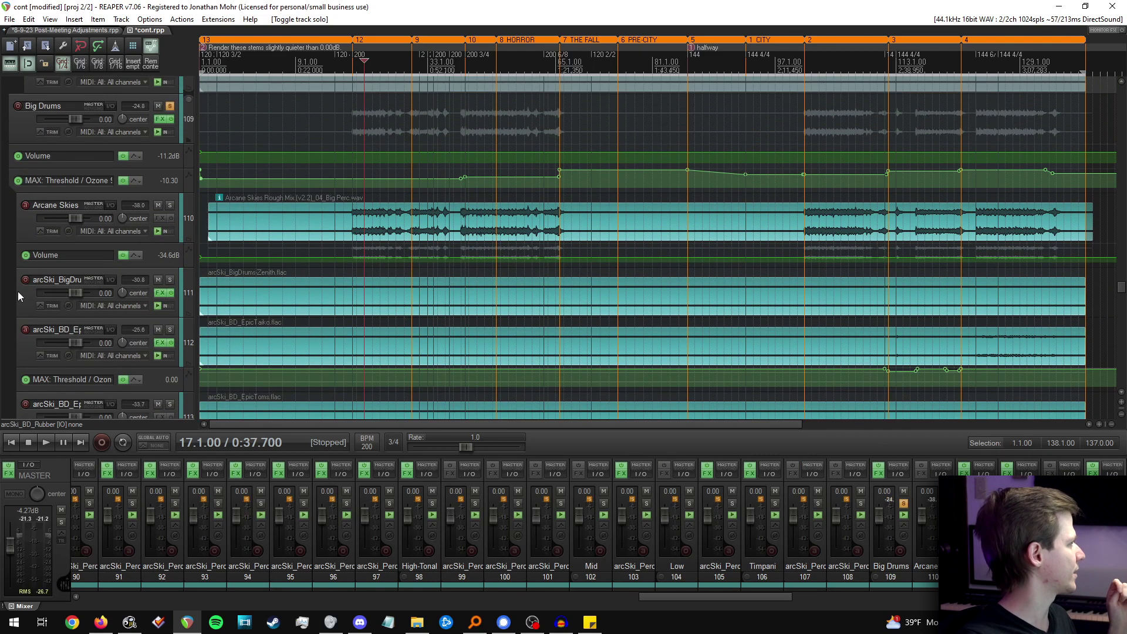
left_click(14, 295)
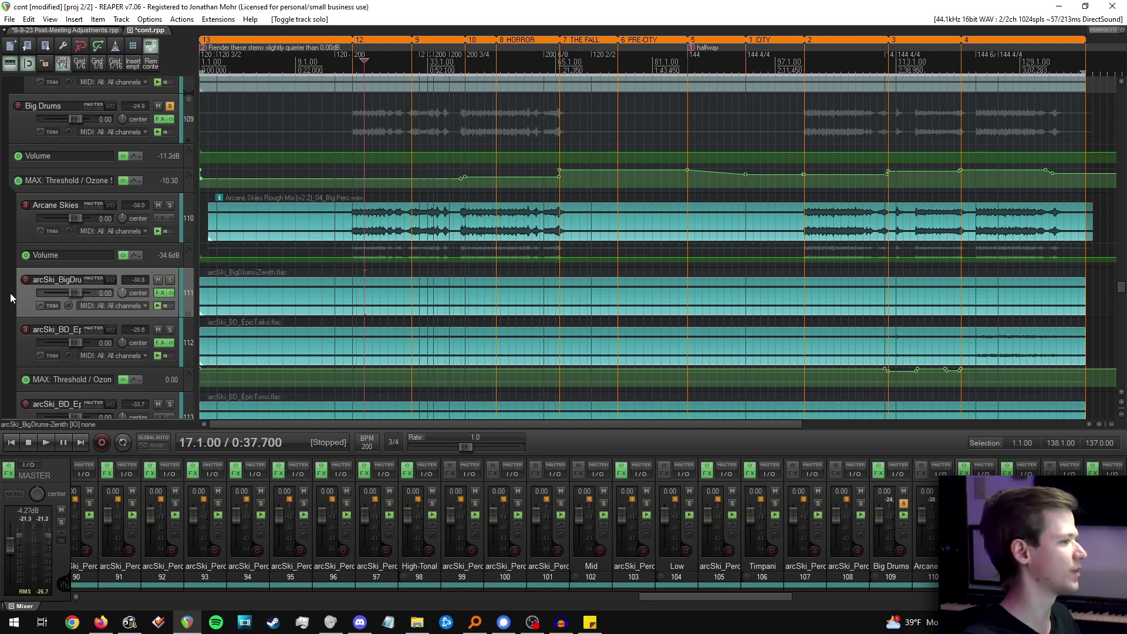
Examine the Big Drums folder's waveform and maximizer threshold automation around 33.1.00 and 23.1.00.
left_click(429, 132)
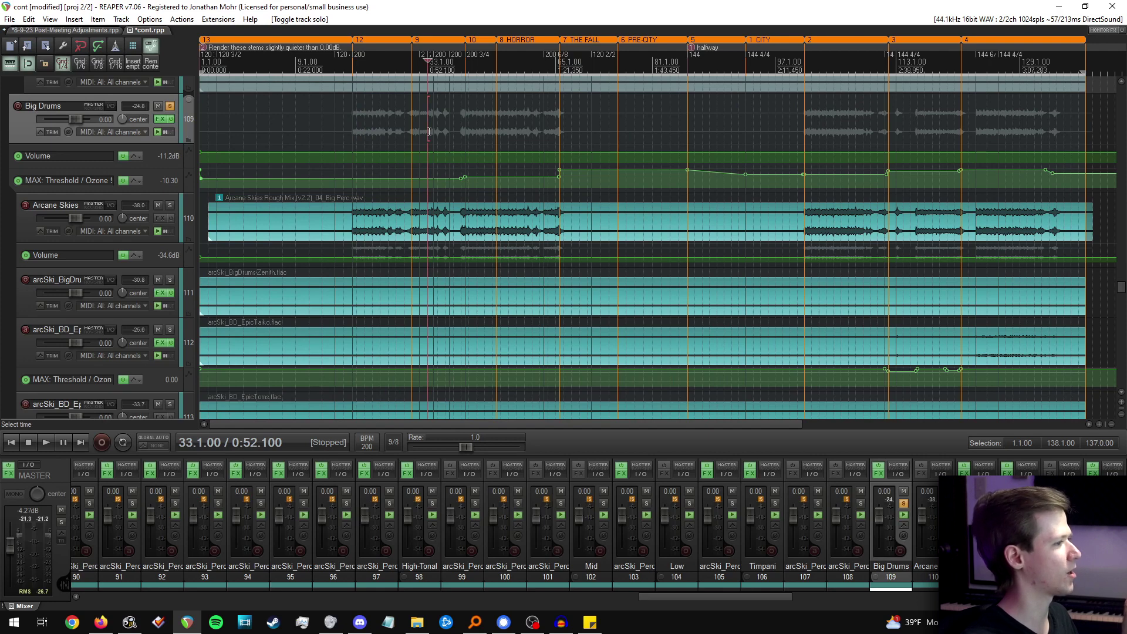
scroll(365, 136, "down", 2)
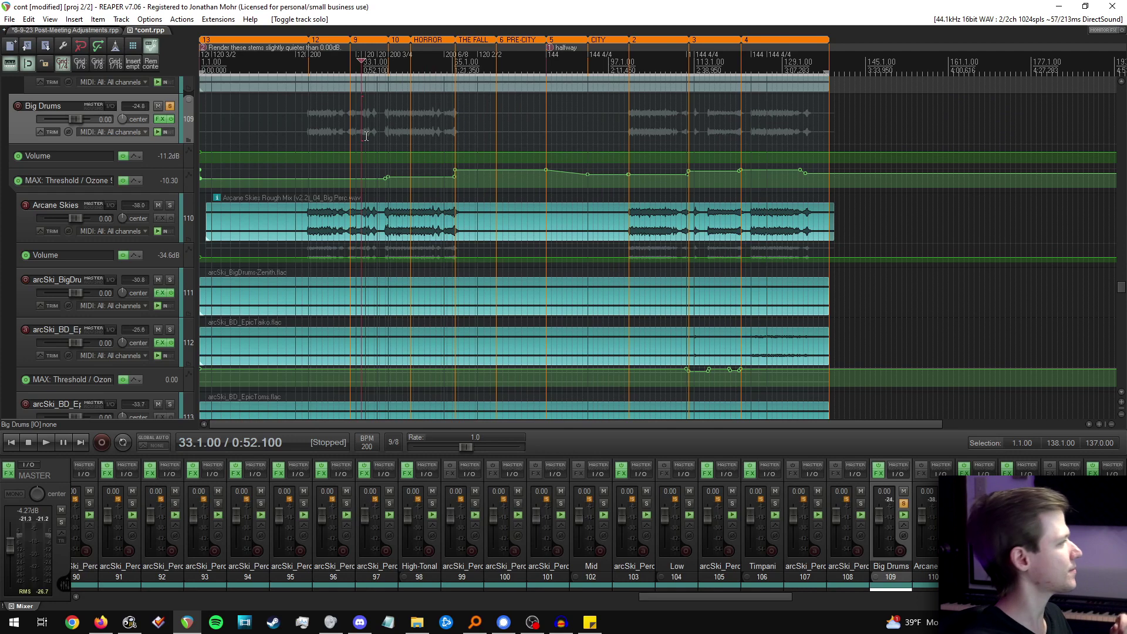
scroll(365, 136, "up", 2)
left_click(384, 130)
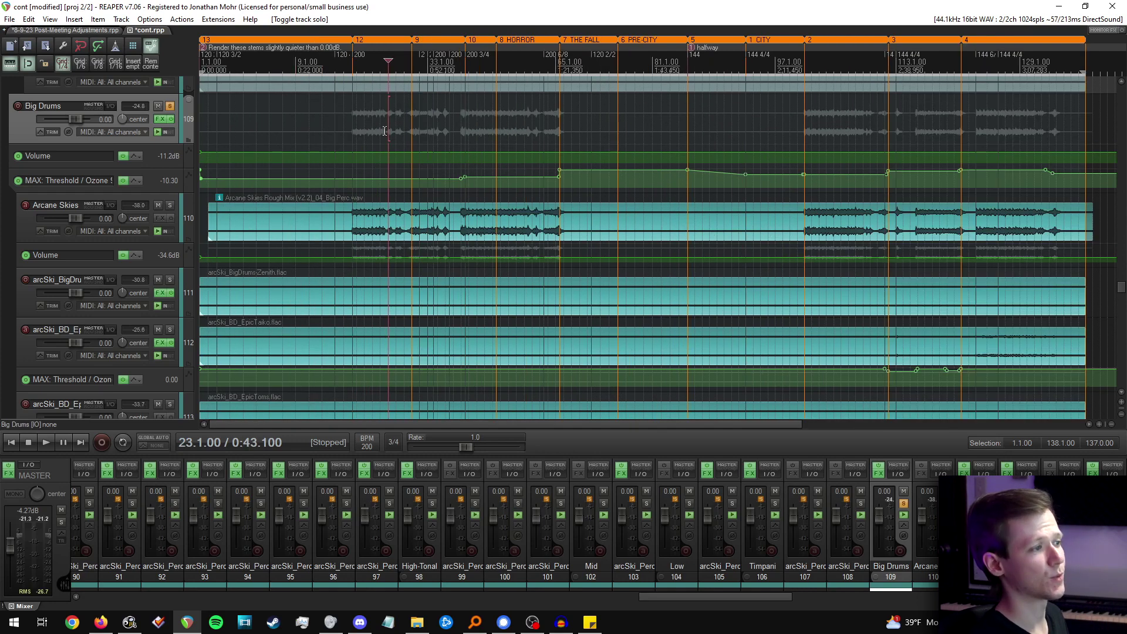
scroll(2, 196, "down", 1)
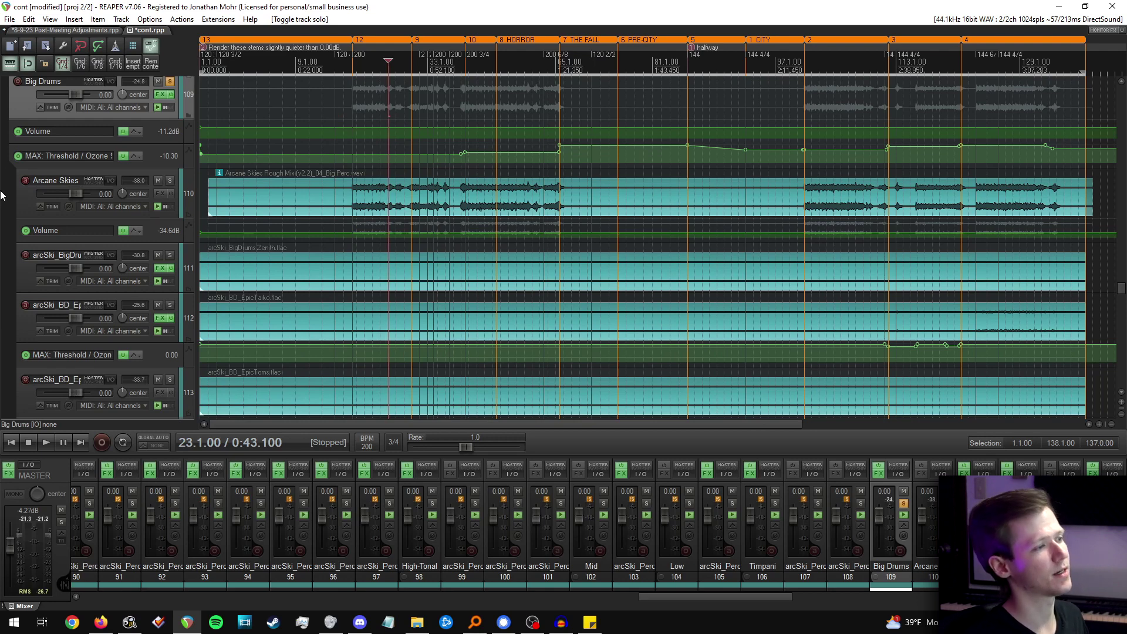
scroll(2, 195, "up", 1)
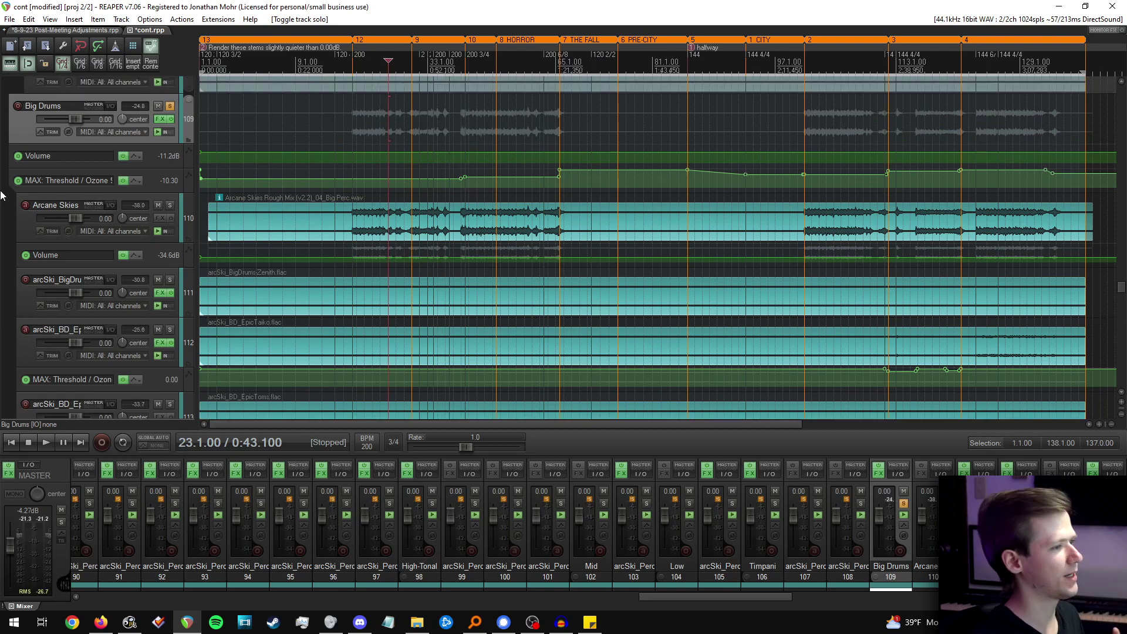
Play the soloed Big Drums from 50.1.00 at the start of the HORROR section, and stop playback.
left_click(475, 121)
left_click(487, 124)
left_click(496, 123)
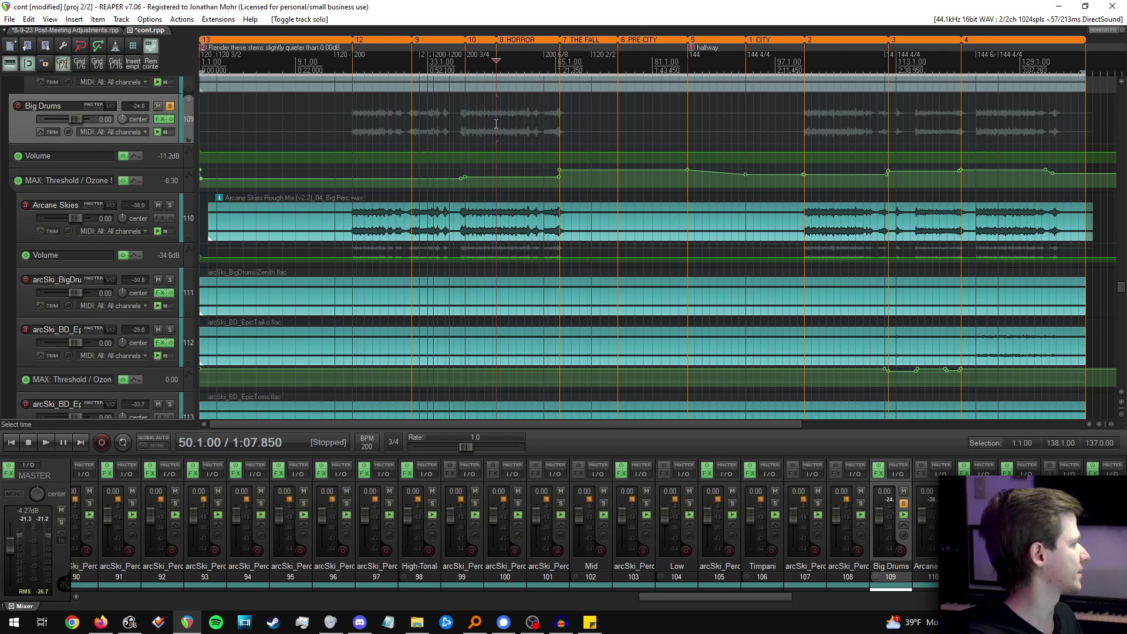
key("space")
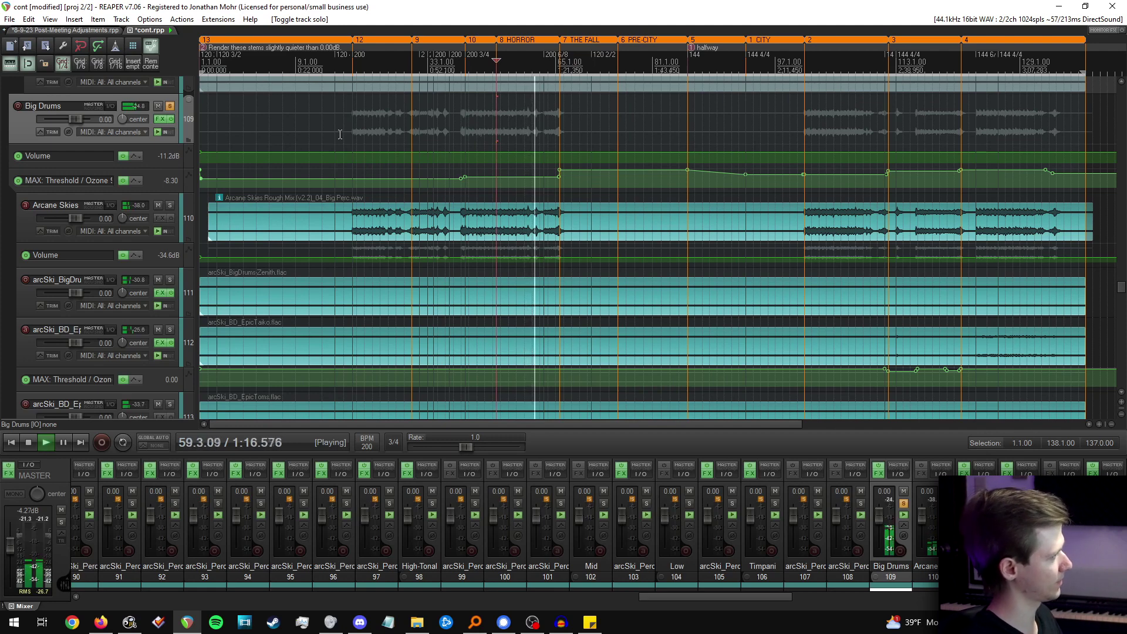
key("space")
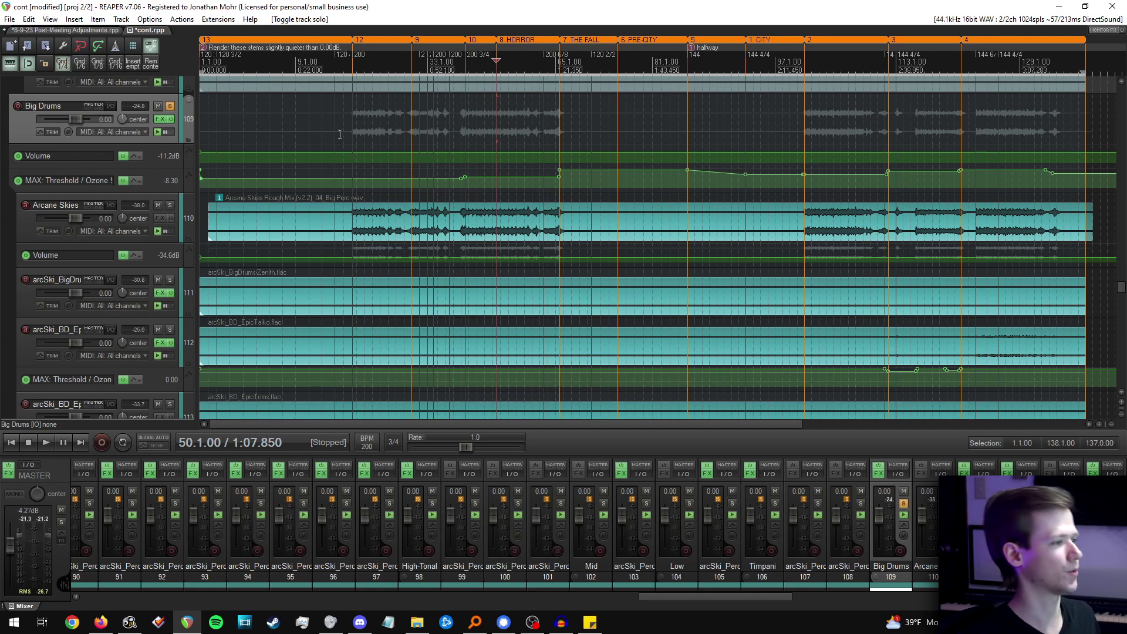
Open the Big Drums effects chain, show its Ozone 9 Equalizer, and inspect the high shelf band at 4120 Hz.
scroll(144, 85, "up", 1)
left_click(159, 143)
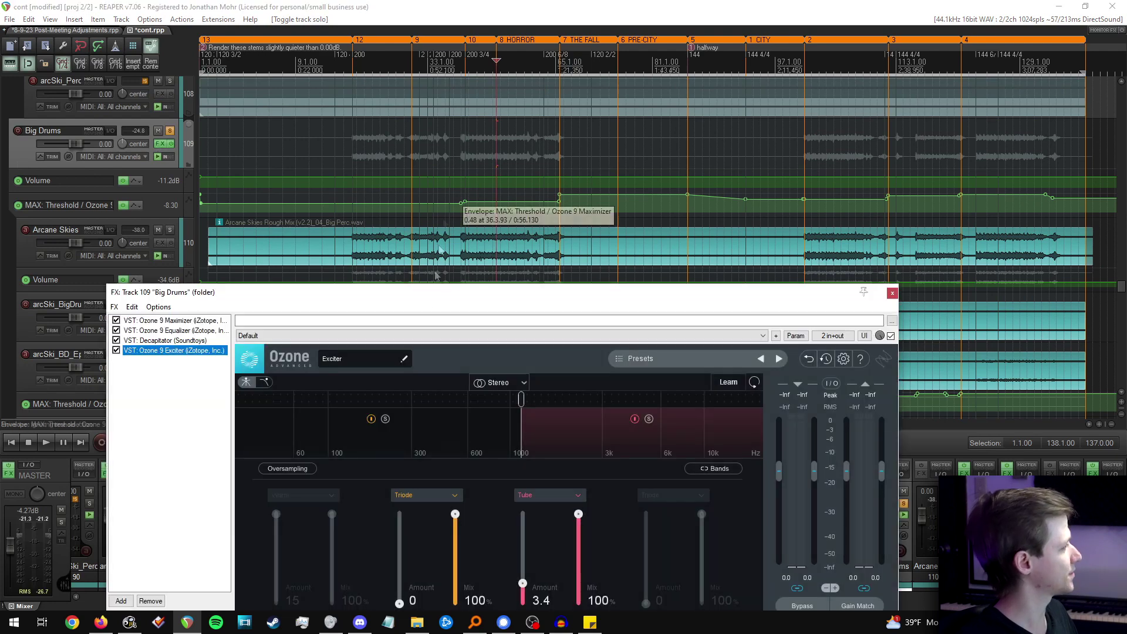
left_click_drag(424, 293, 540, 182)
left_click(291, 220)
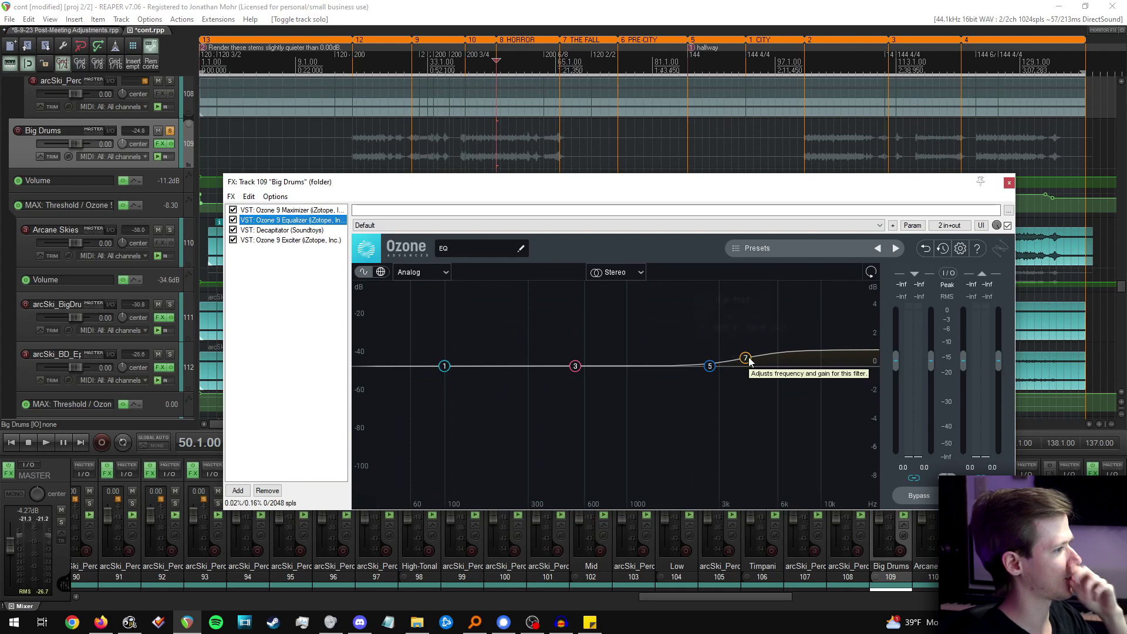
left_click(746, 360)
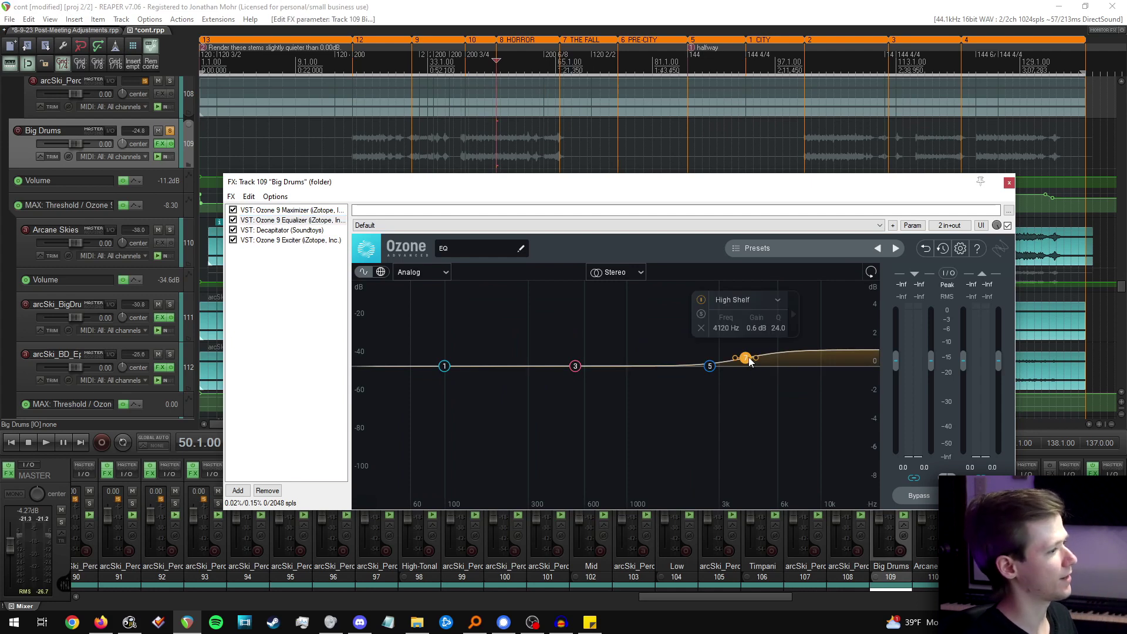
Show the Decapitator and the Ozone 9 Exciter in the Big Drums effects chain, and close the chain.
left_click(314, 231)
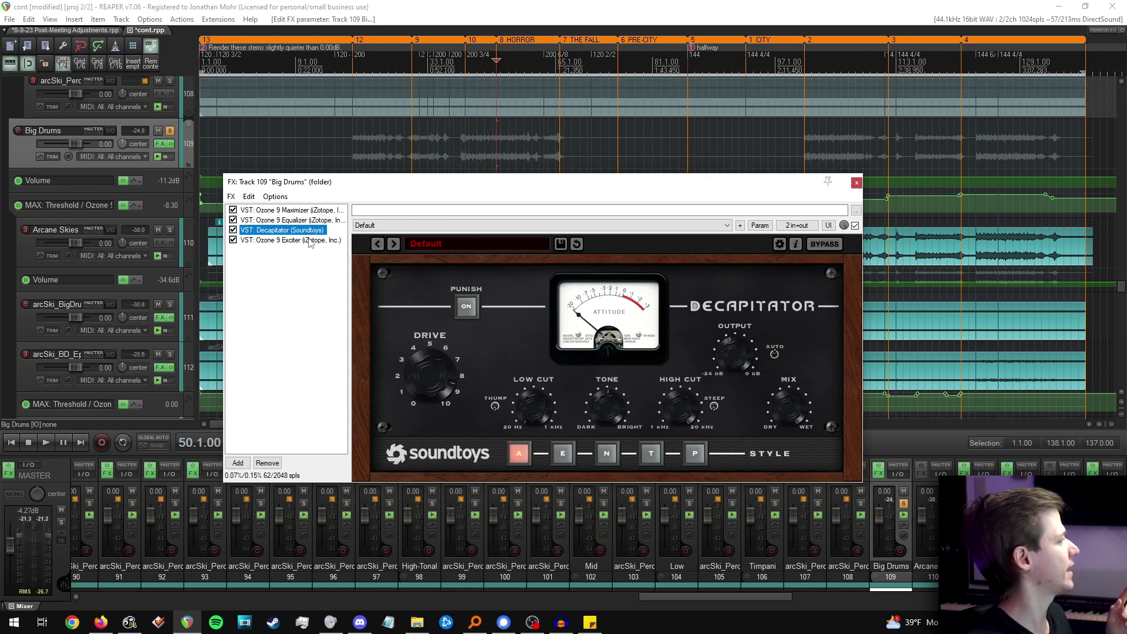
left_click(310, 241)
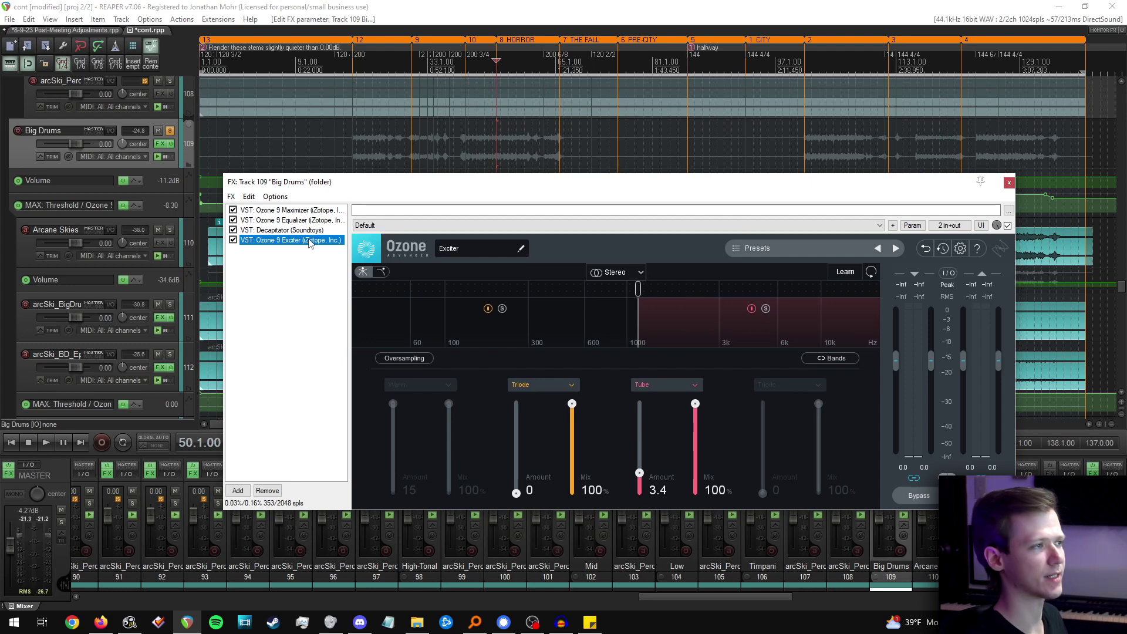
key("Escape")
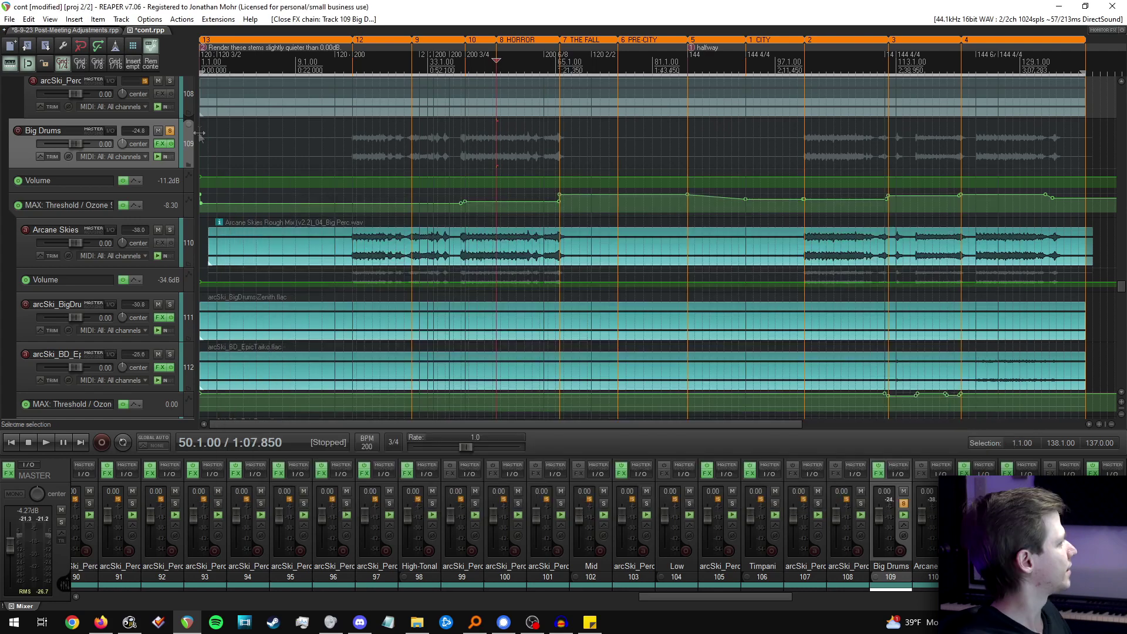
Unsolo the Big Drums folder and solo the Timpani folder.
left_click(170, 130)
scroll(3, 242, "up", 3)
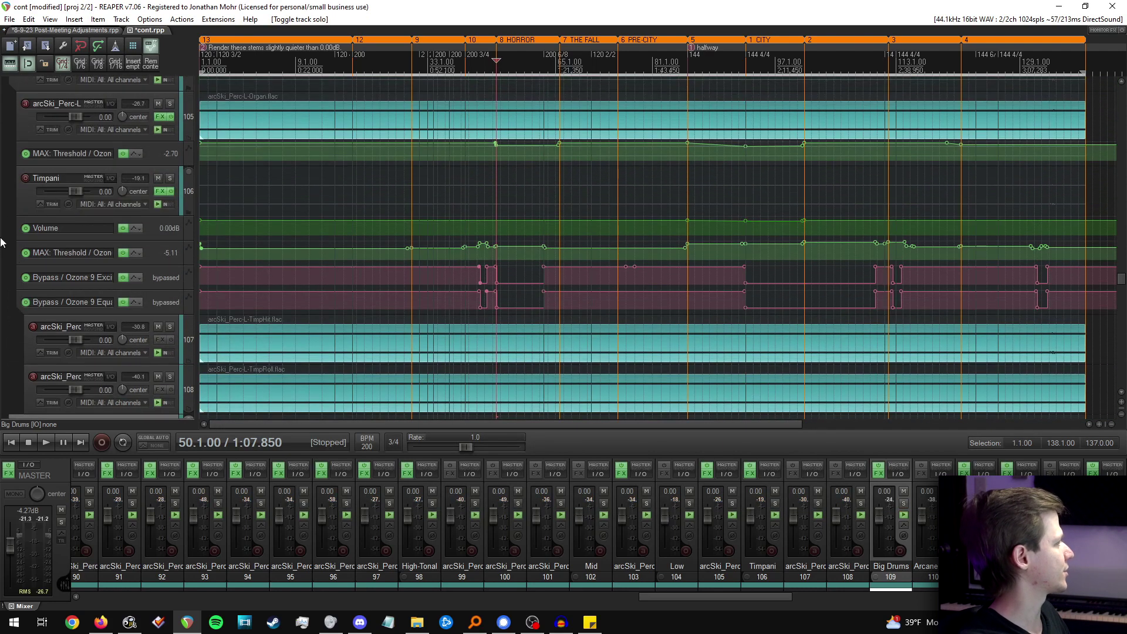
left_click(170, 178)
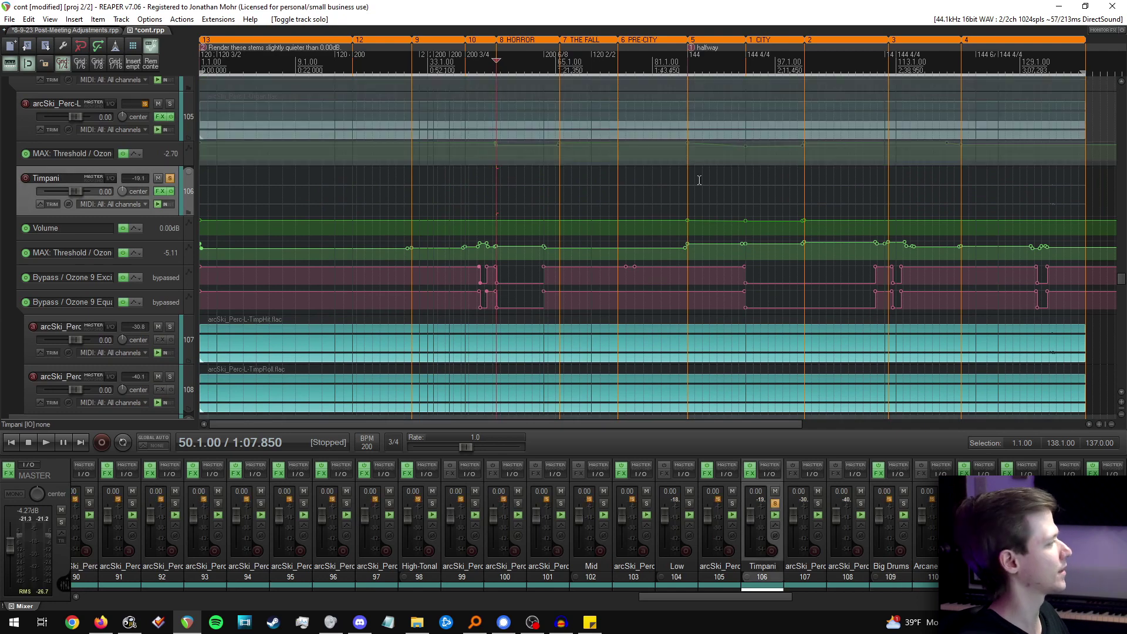
Examine the Timpani's exciter and equalizer bypass automation around 79.1.00, 57.1.00, 55.1.00 and 75.1.00.
left_click(633, 164)
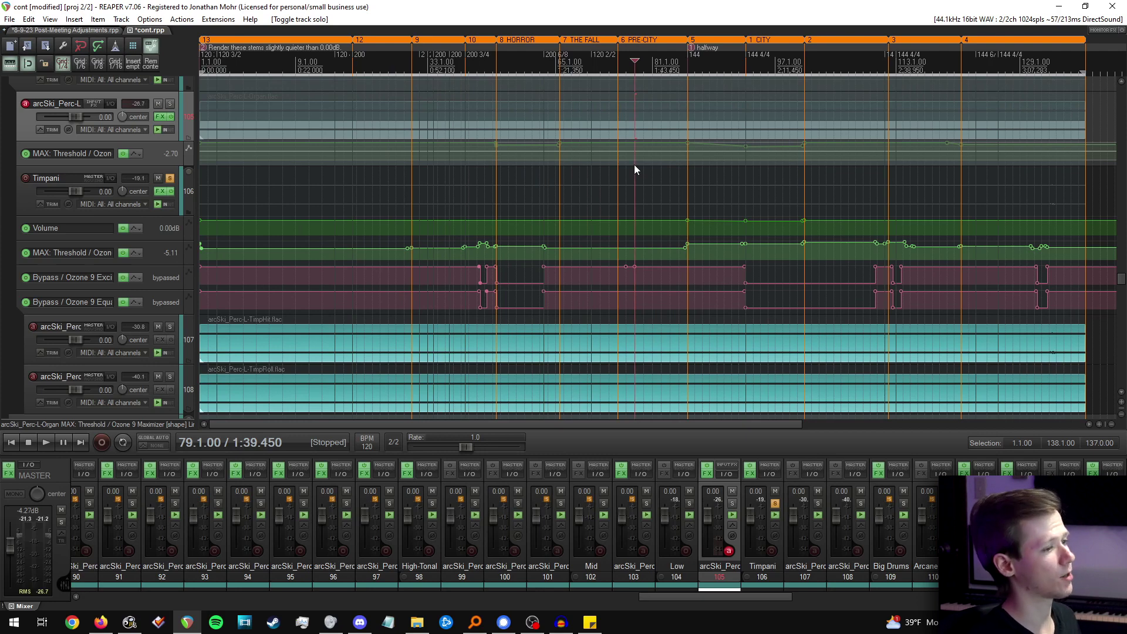
left_click(524, 182)
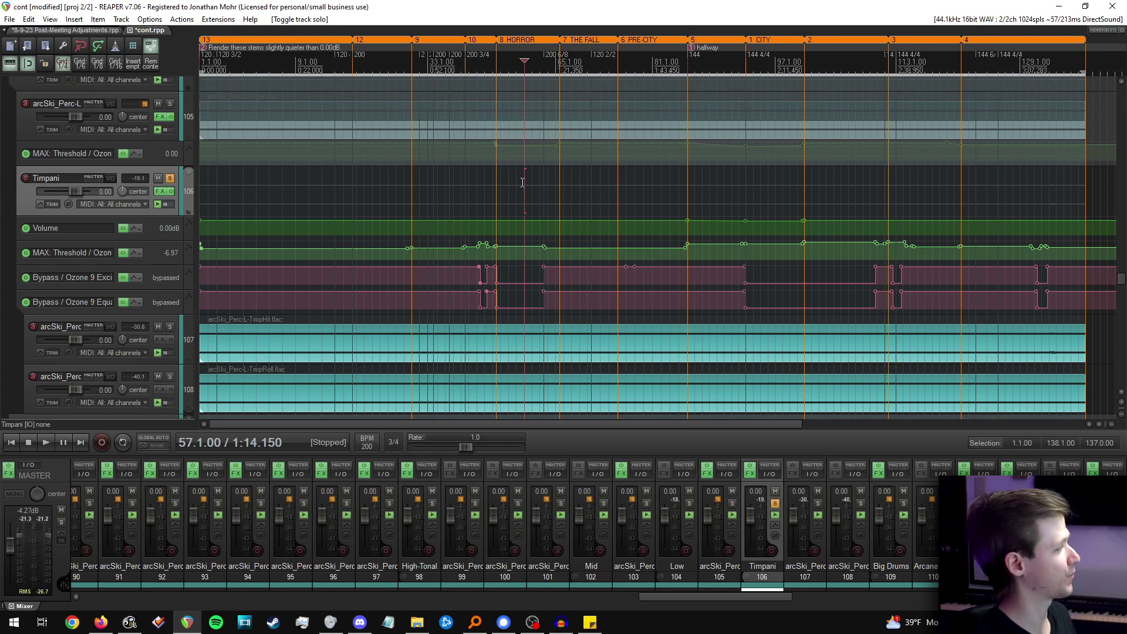
left_click(515, 273)
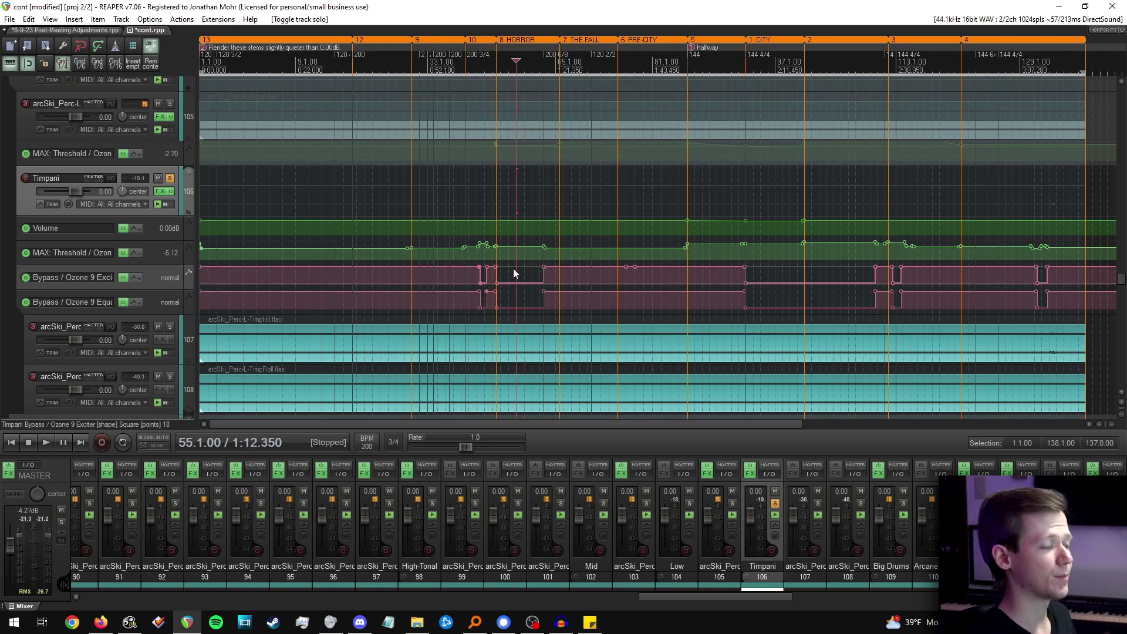
left_click(598, 208)
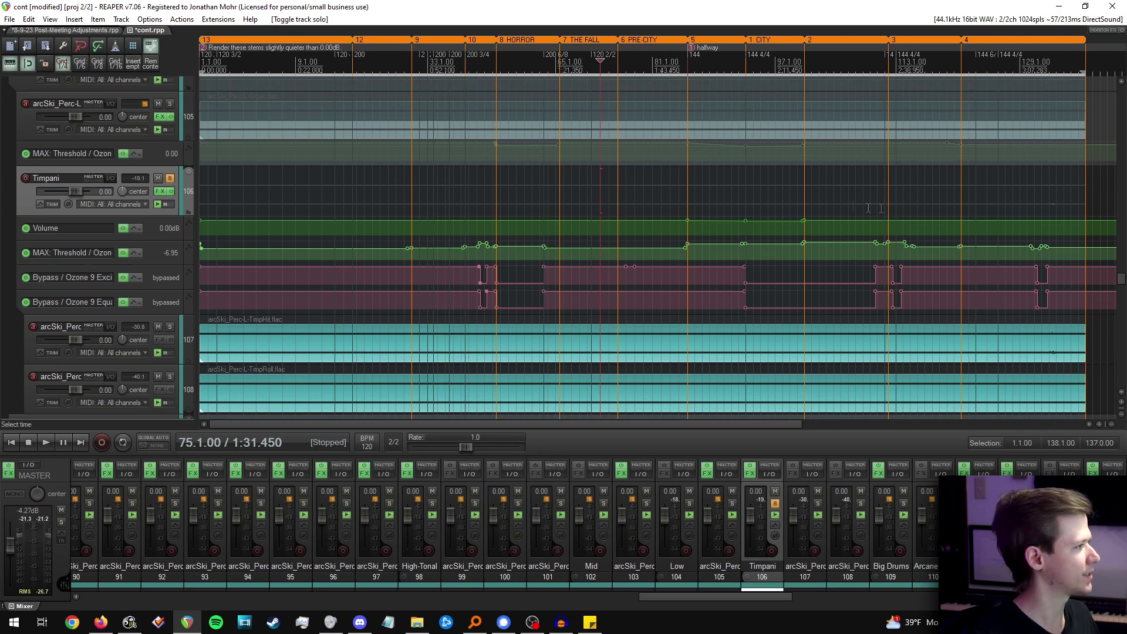
Play the soloed Timpani from 131.1.00, across the bypass automation change near the end of the piece, and stop playback.
left_click(1013, 198)
scroll(657, 200, "up", 3)
left_click(757, 197)
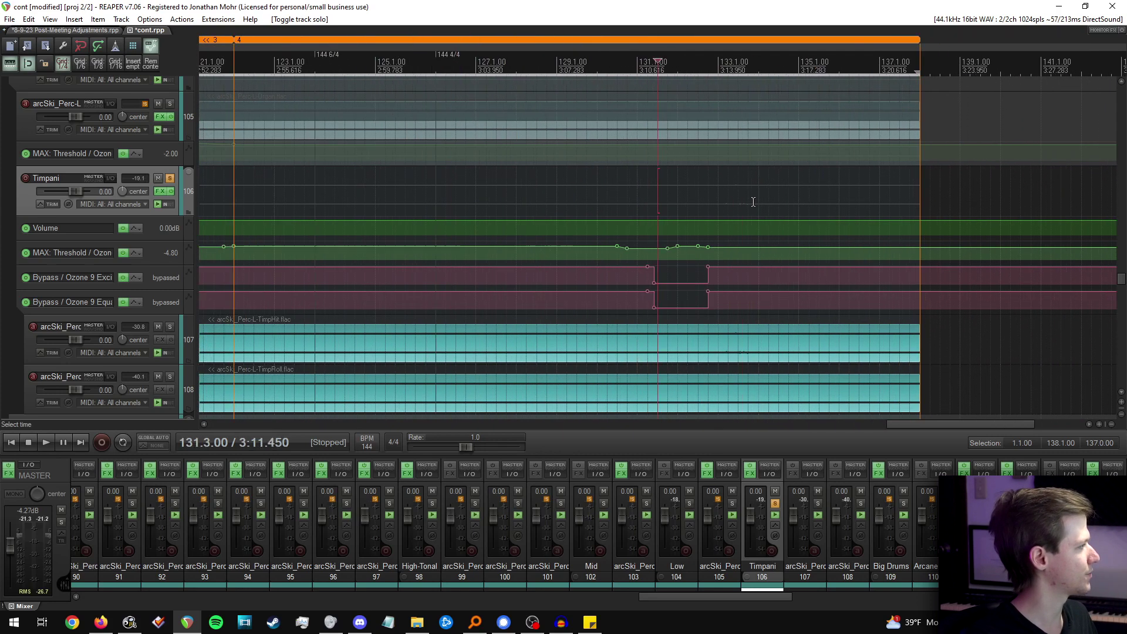
scroll(630, 201, "up", 2)
left_click(630, 199)
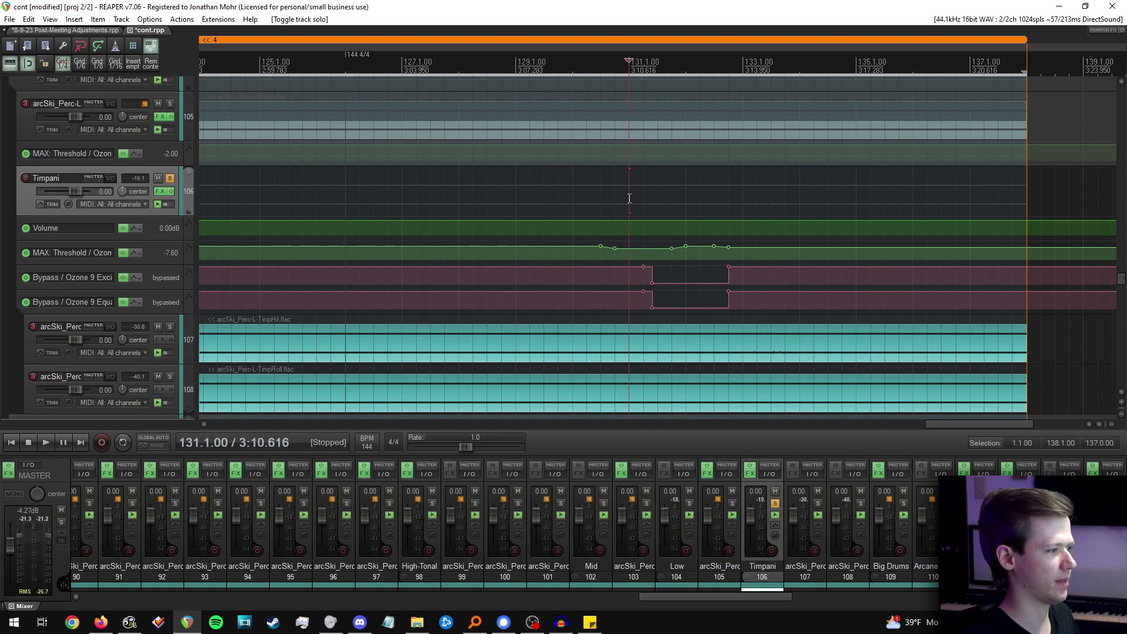
key("space")
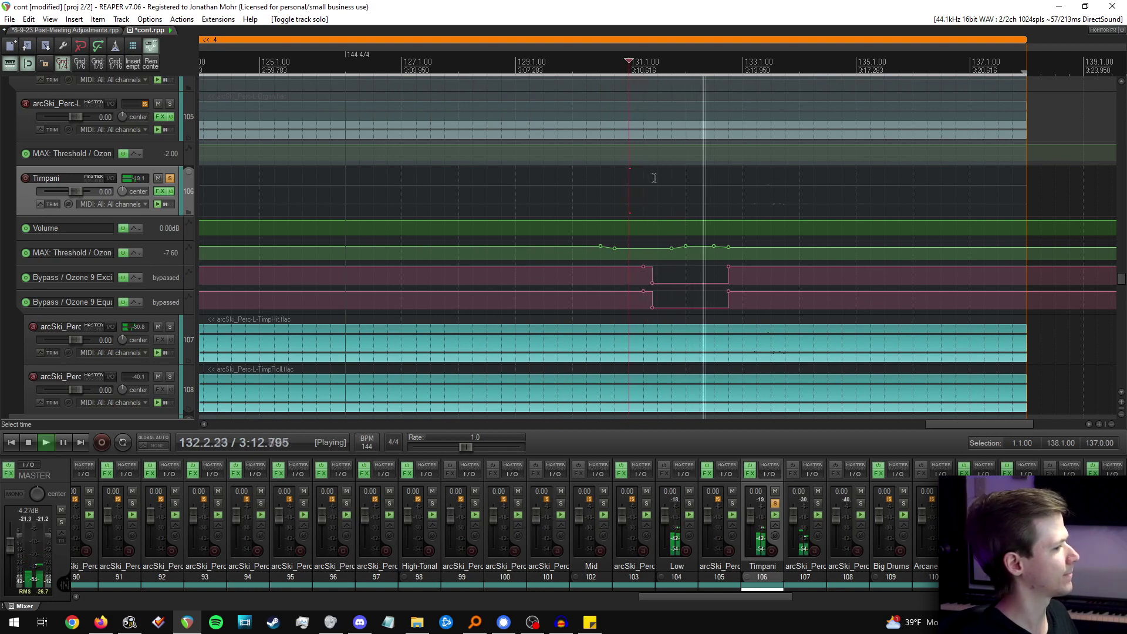
key("space")
key("space")
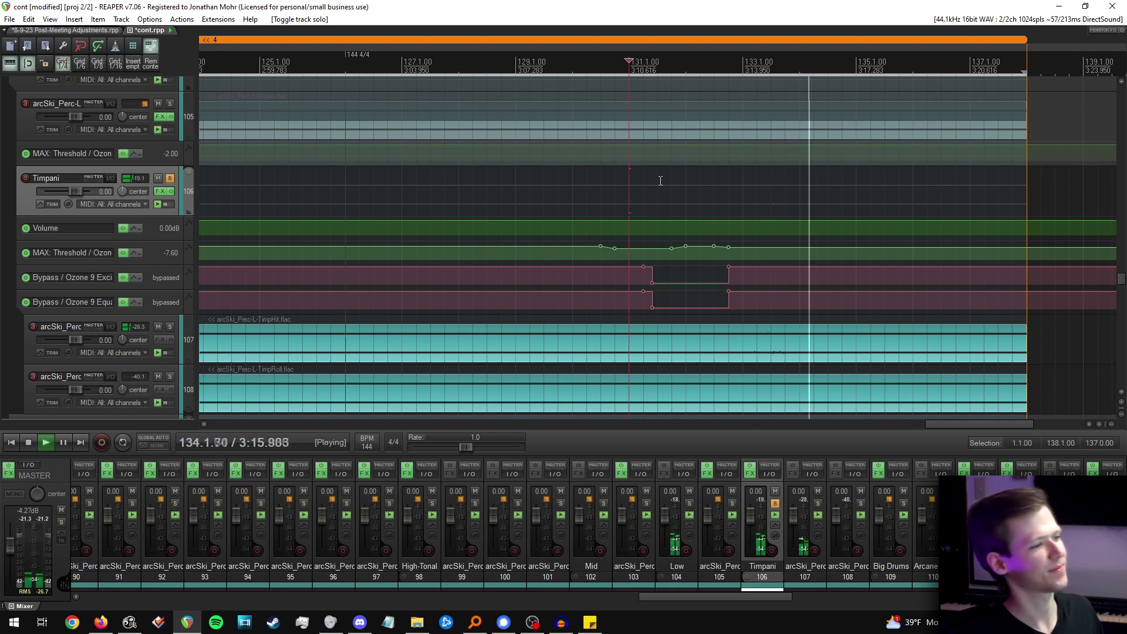
key("space")
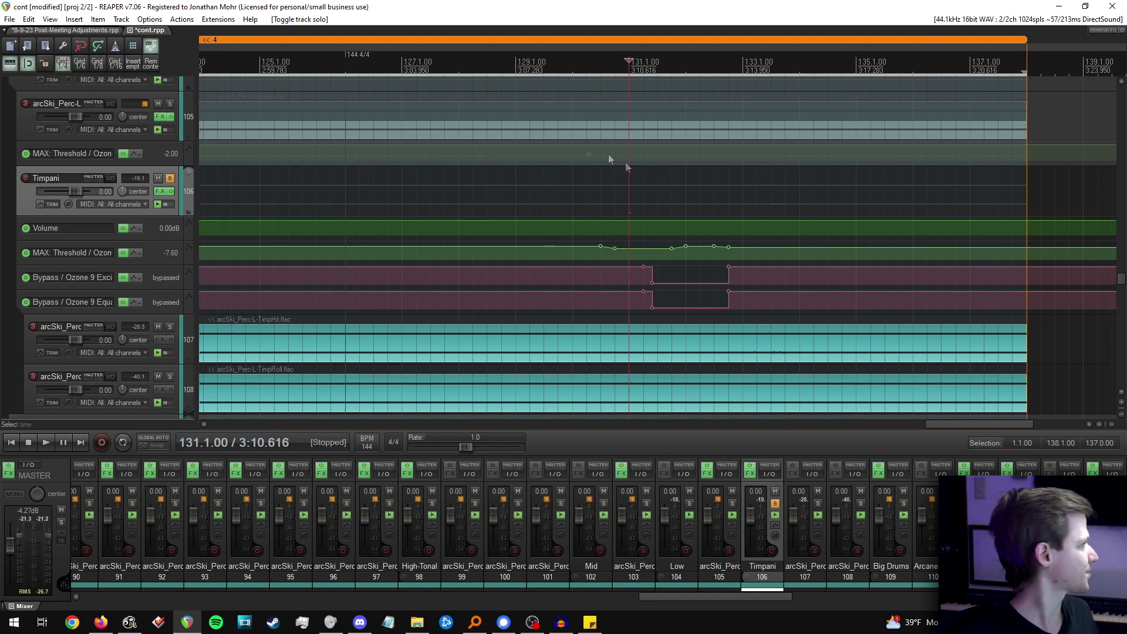
Unsolo the Timpani and play the full mix from 131.1.00 and from 130.3.00, stopping after each pass.
left_click(170, 178)
key("space")
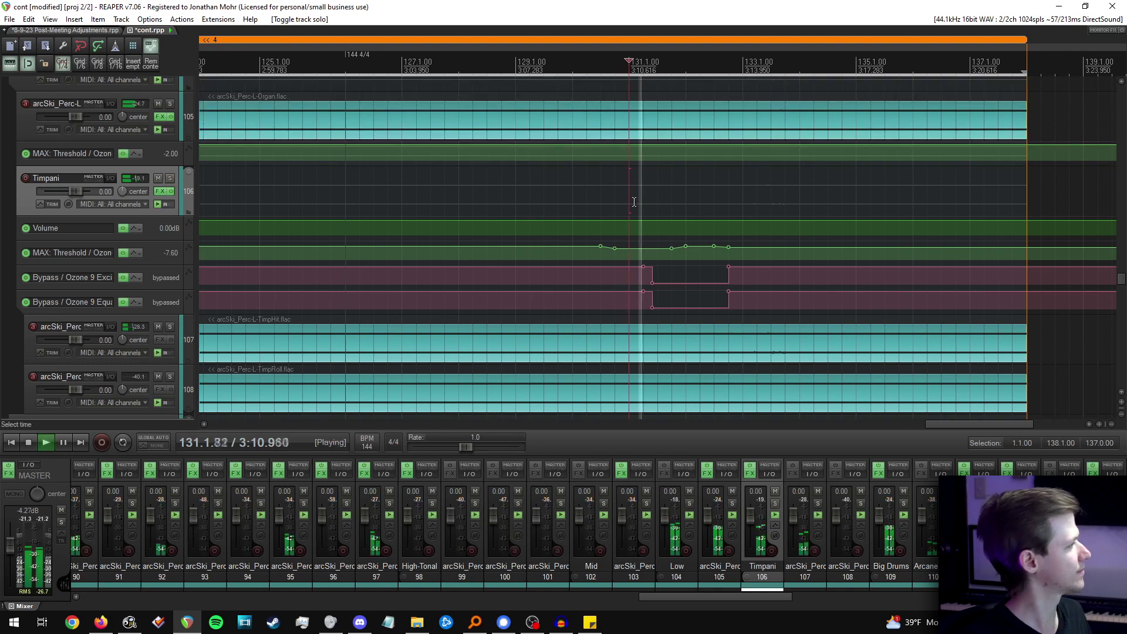
key("space")
left_click(594, 193)
key("space")
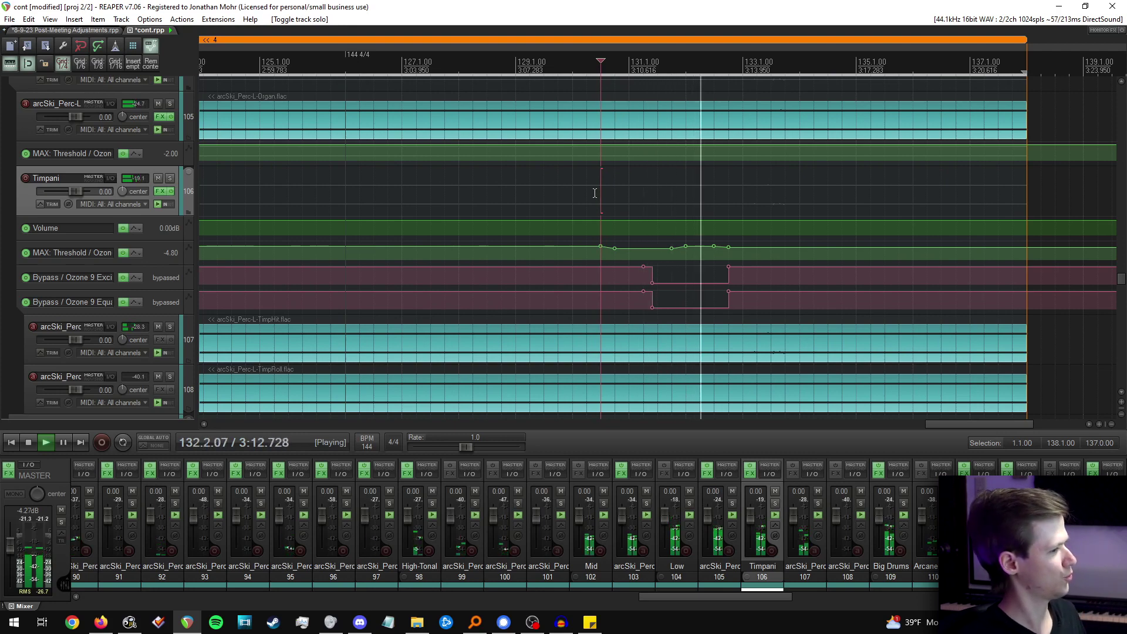
key("space")
Locate the Hits folder inside Hits+FX, inspect the Decapitator in its effects chain, and close the chain.
scroll(594, 193, "down", 2)
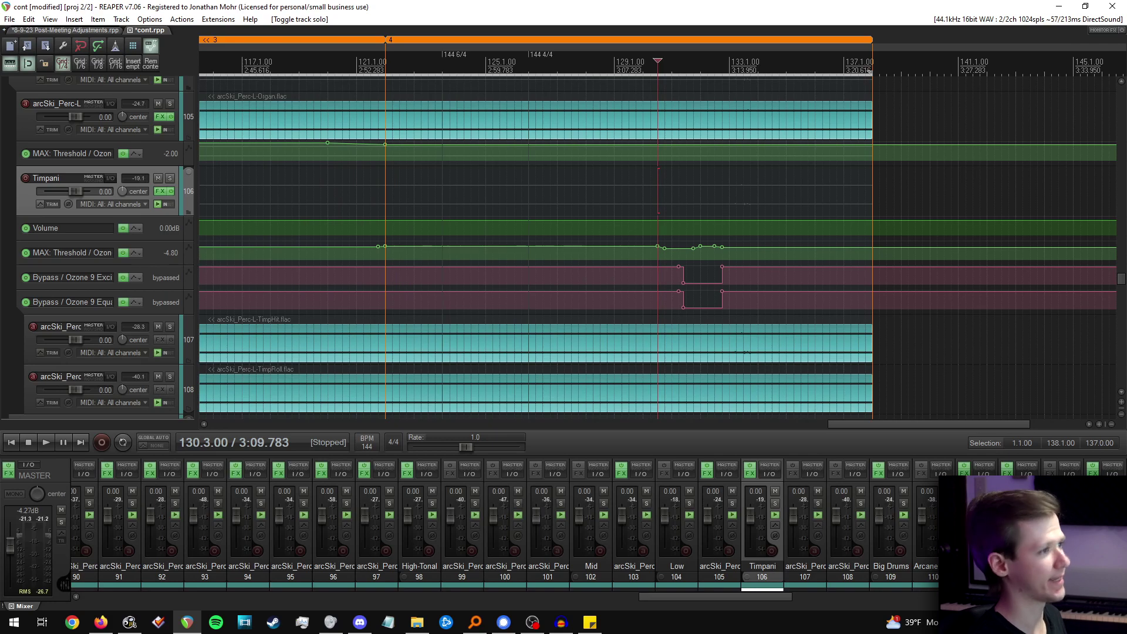
scroll(297, 207, "down", 5)
left_click(297, 207)
scroll(297, 208, "down", 1)
scroll(1, 258, "down", 5)
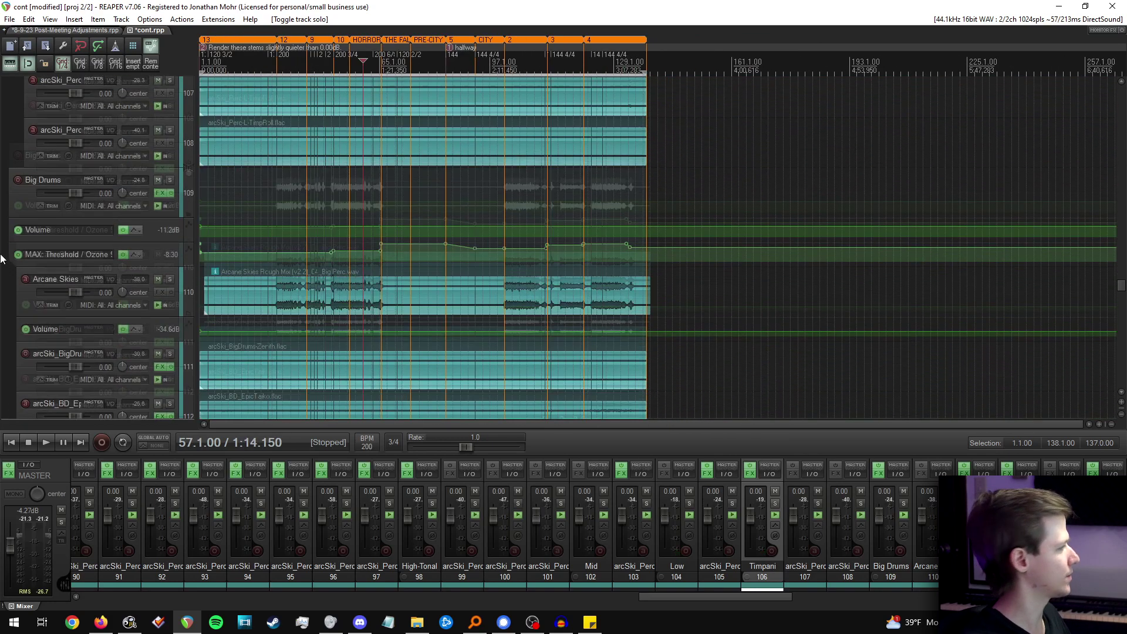
scroll(1, 258, "down", 10)
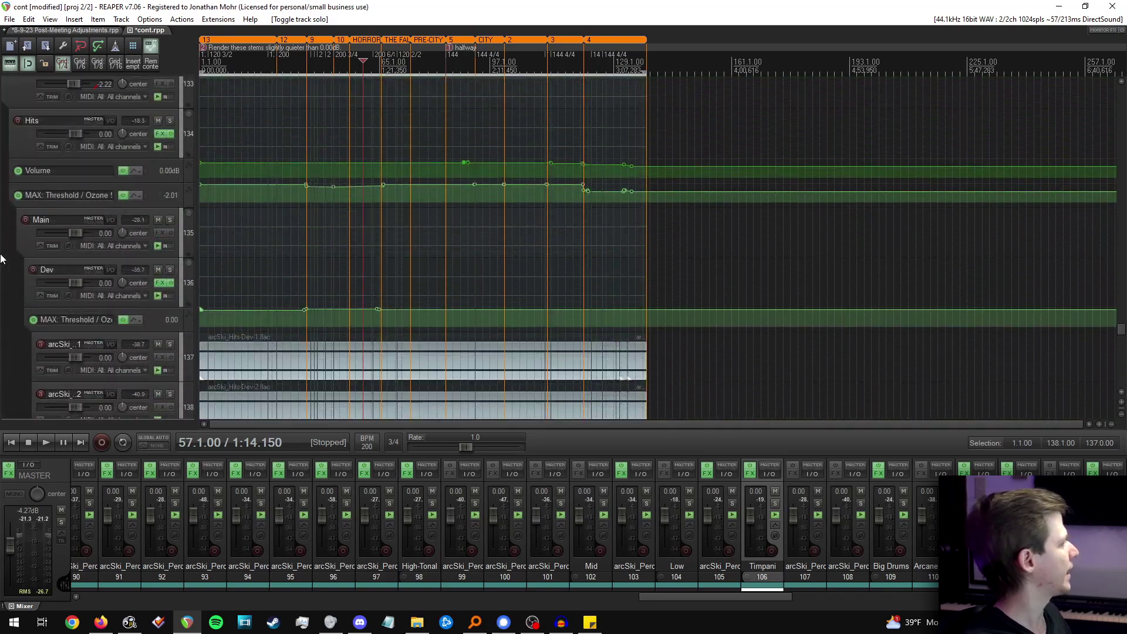
left_click(14, 170)
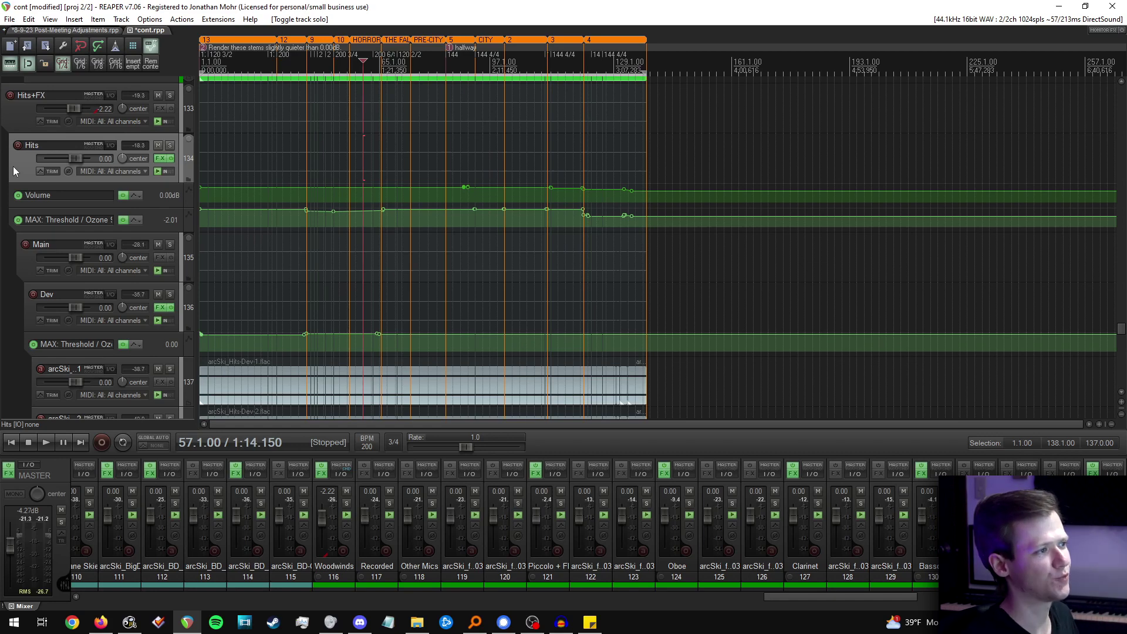
left_click(159, 157)
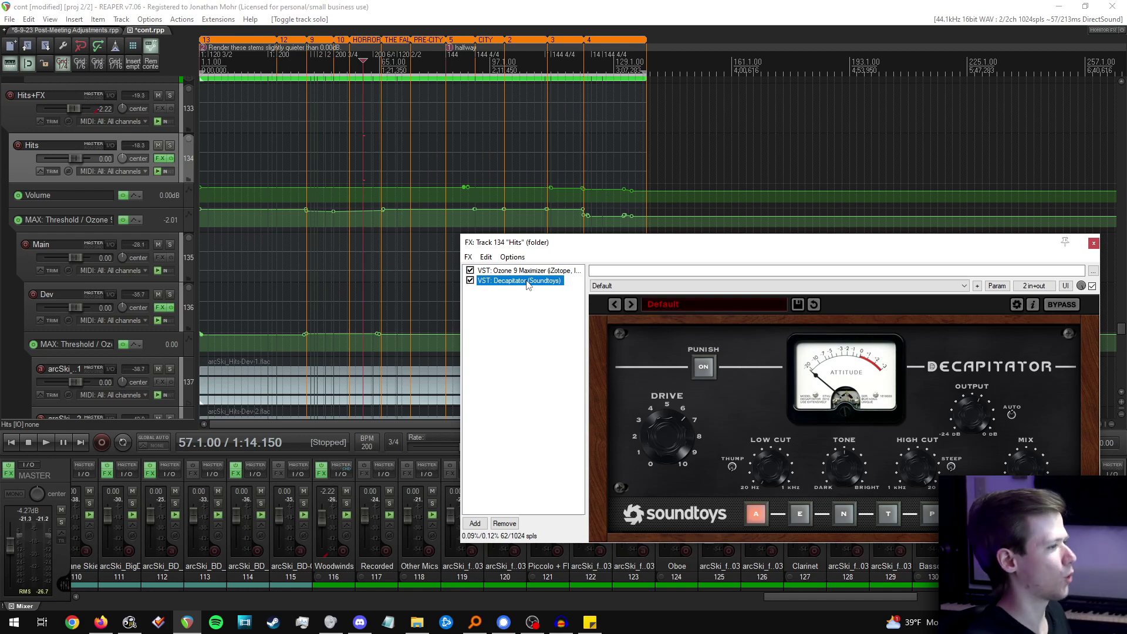
key("Escape")
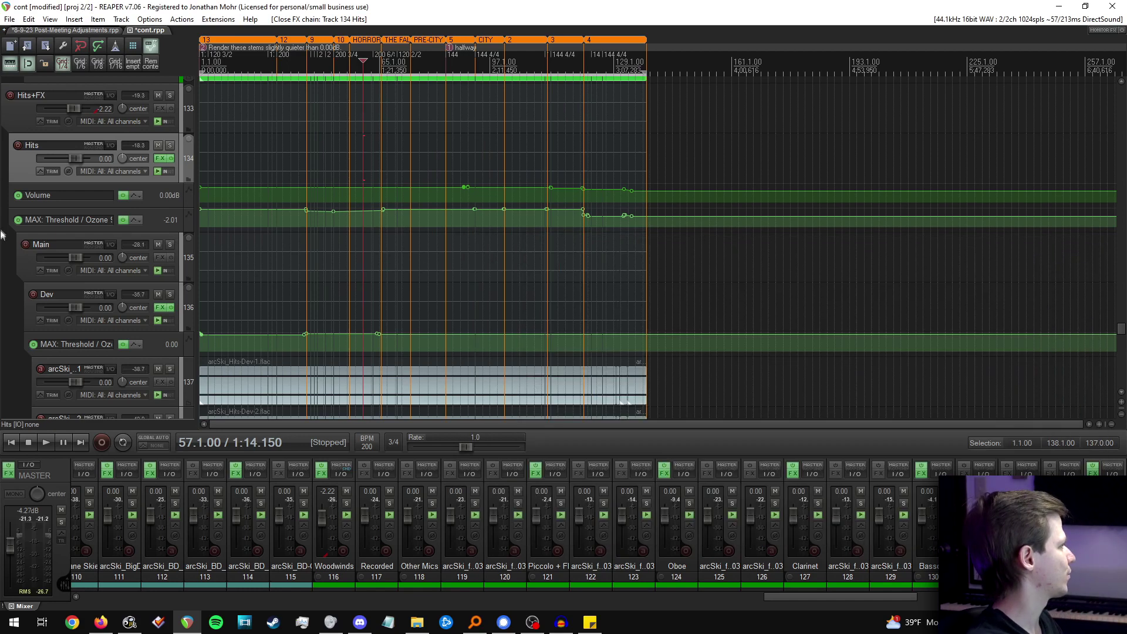
Play the full mix from 49.1.00, just before the HORROR section, and stop playback.
scroll(267, 169, "up", 4)
left_click(595, 157)
left_click(613, 157)
scroll(619, 161, "up", 2)
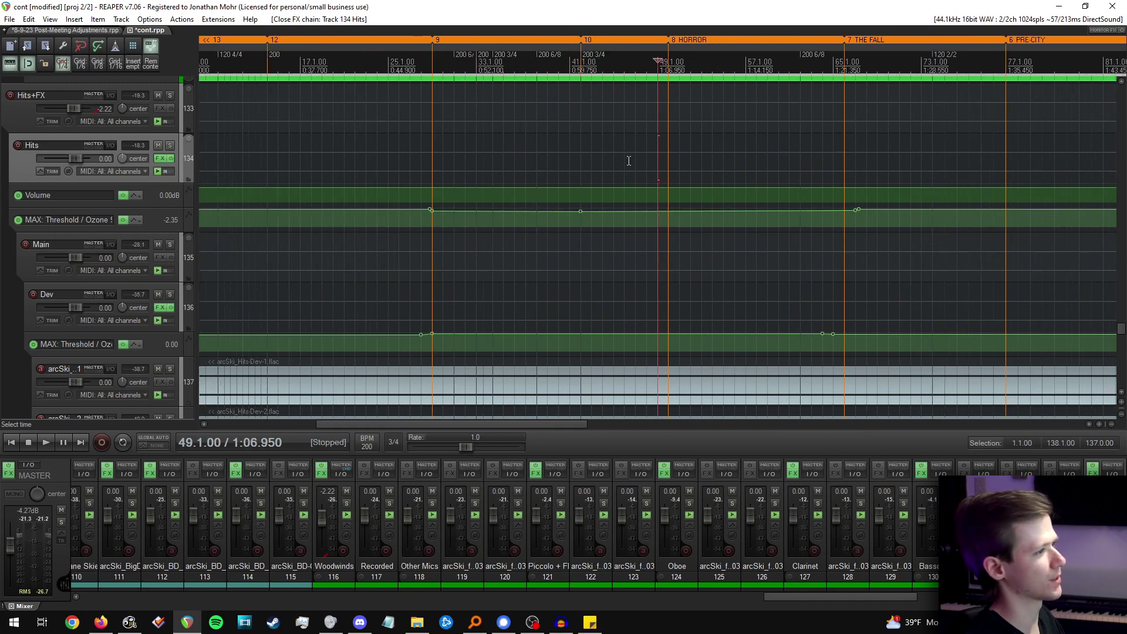
key("space")
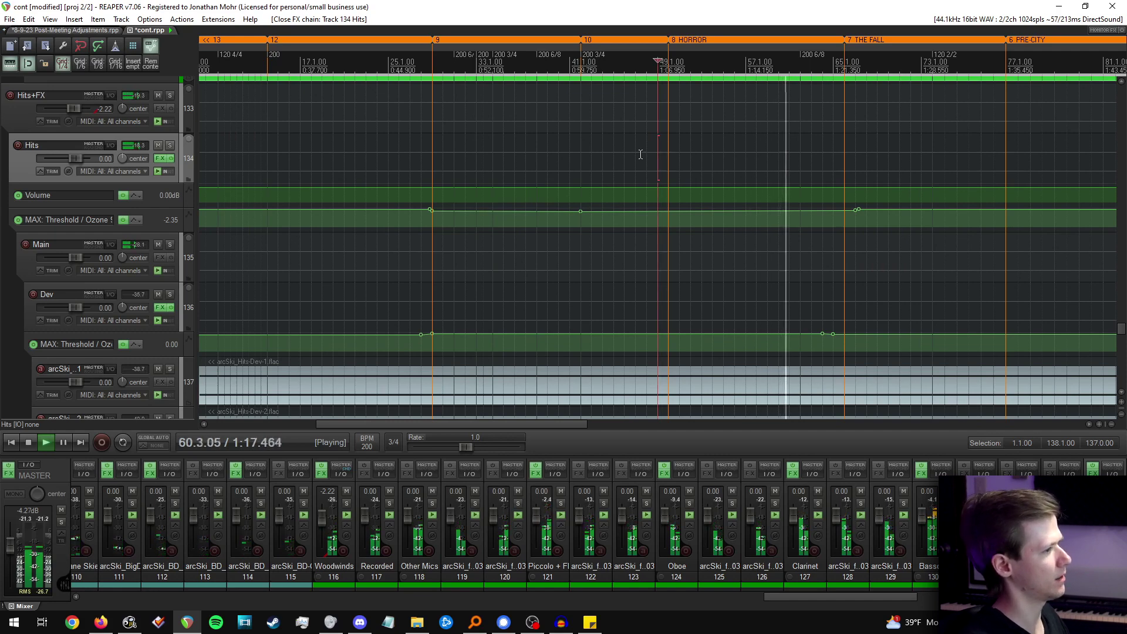
key("space")
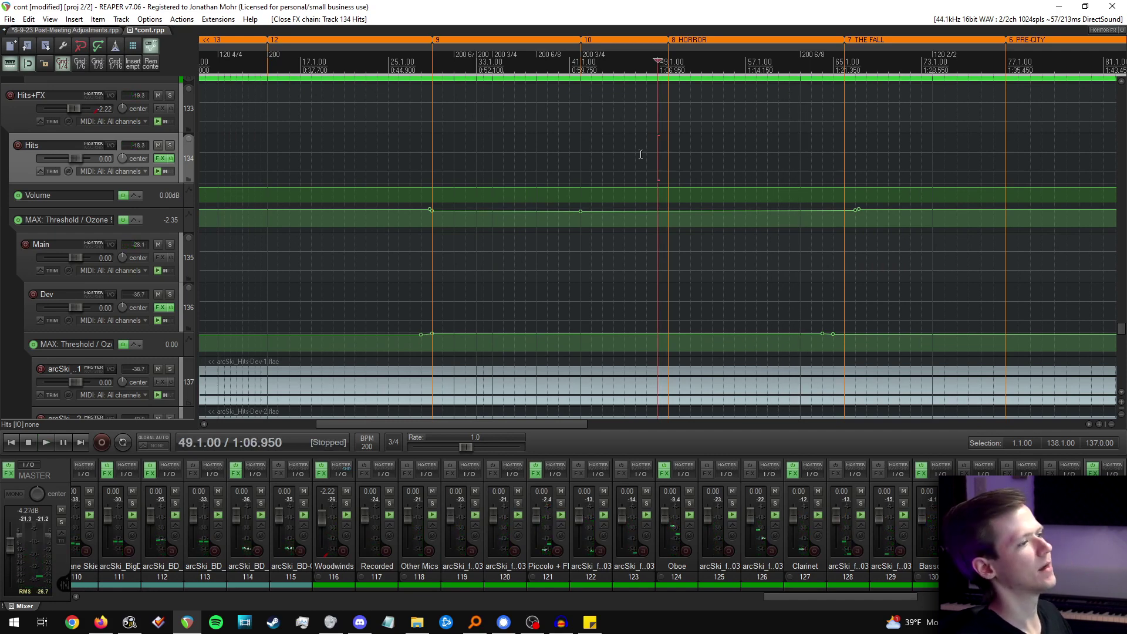
Play the full mix from 125.3.00 in section 4, following the Hits folder's lowered volume and maximizer threshold, and stop playback.
scroll(699, 199, "down", 2)
scroll(699, 197, "down", 3)
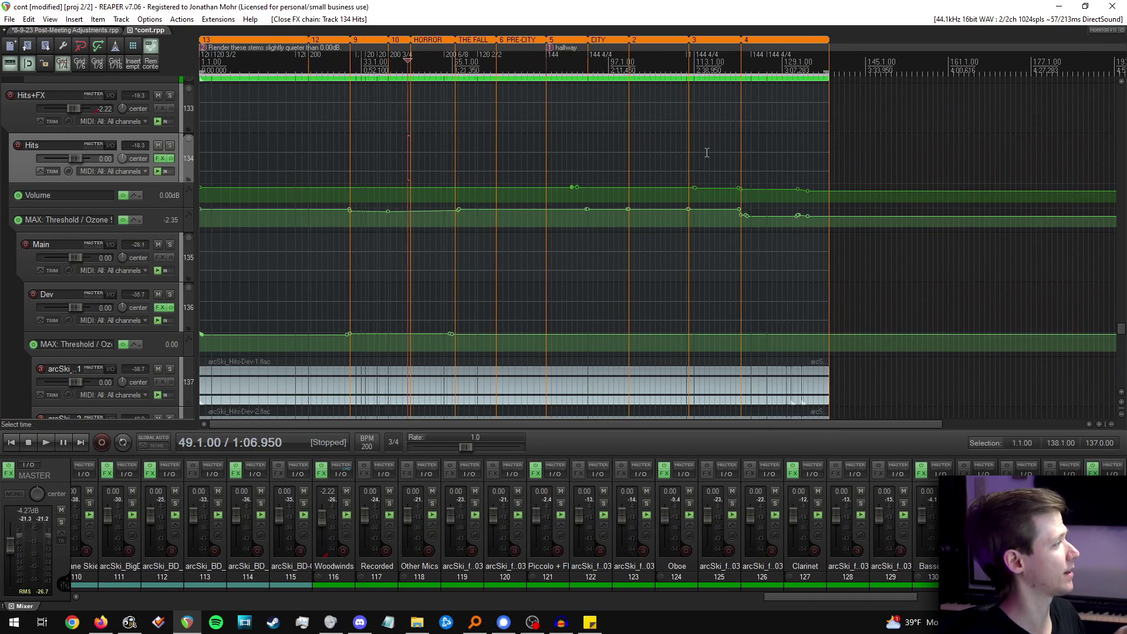
left_click(787, 162)
scroll(781, 161, "up", 2)
scroll(674, 166, "up", 3)
left_click(636, 151)
left_click(528, 152)
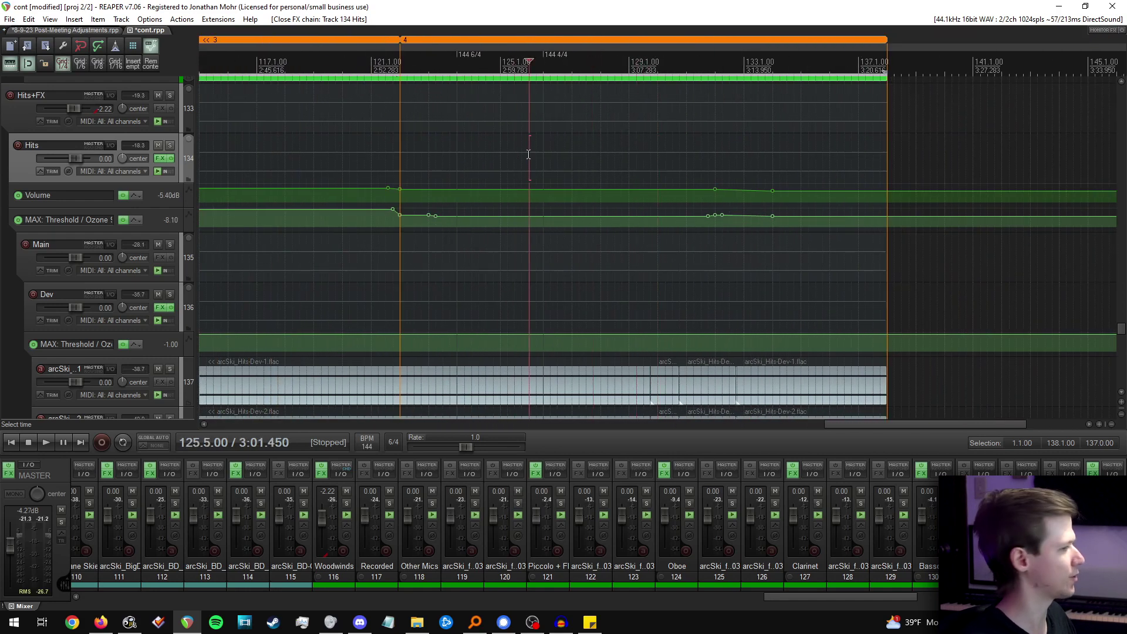
left_click(515, 155)
key("space")
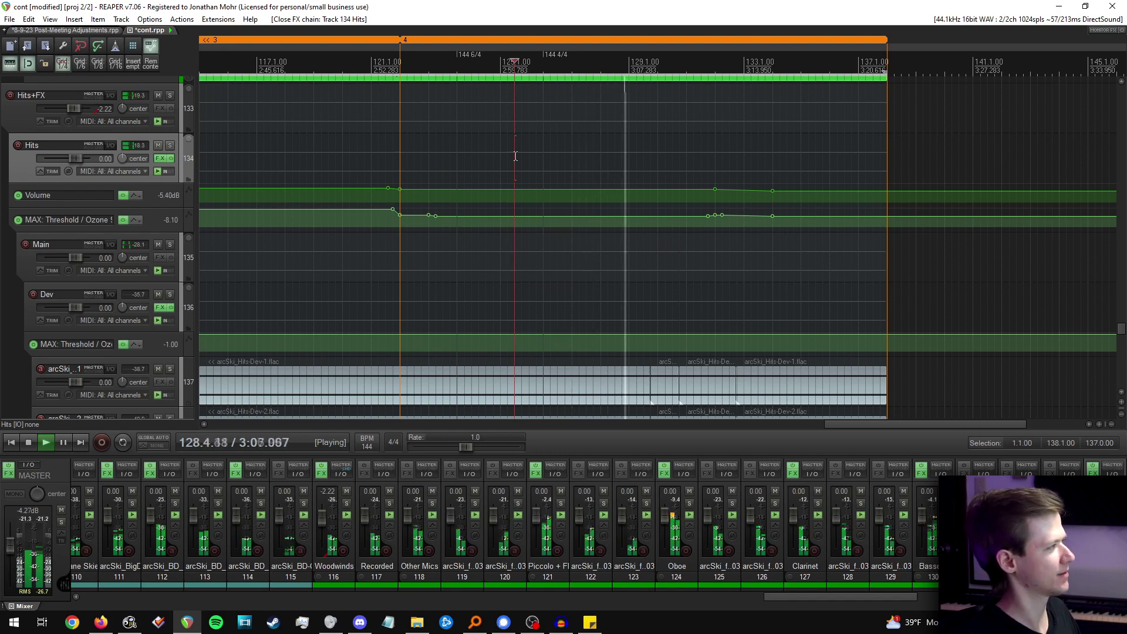
key("space")
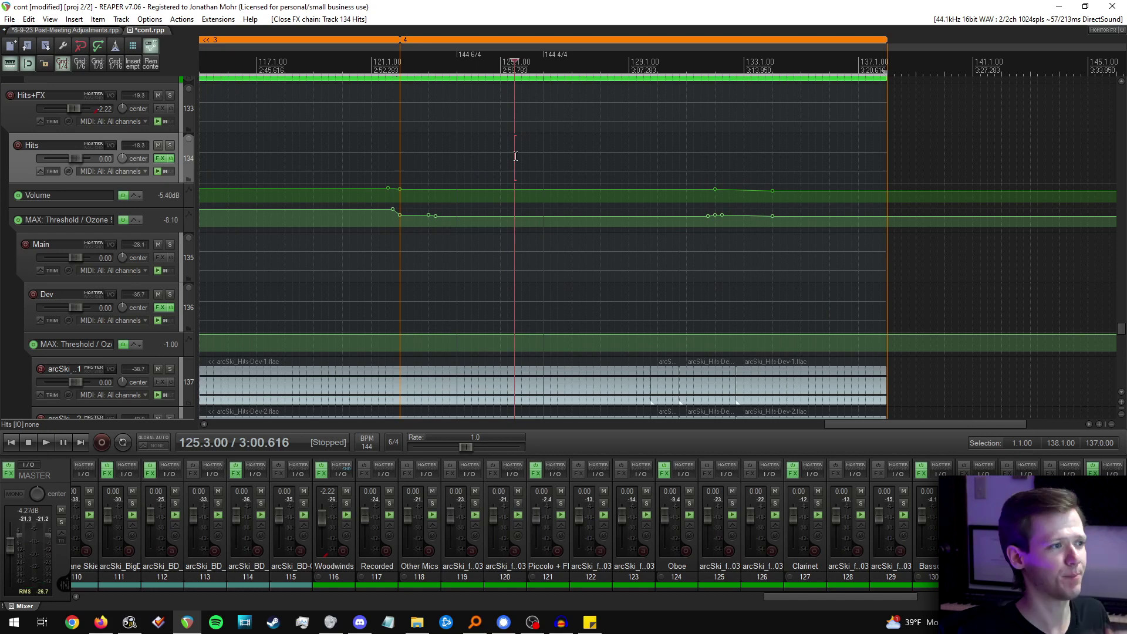